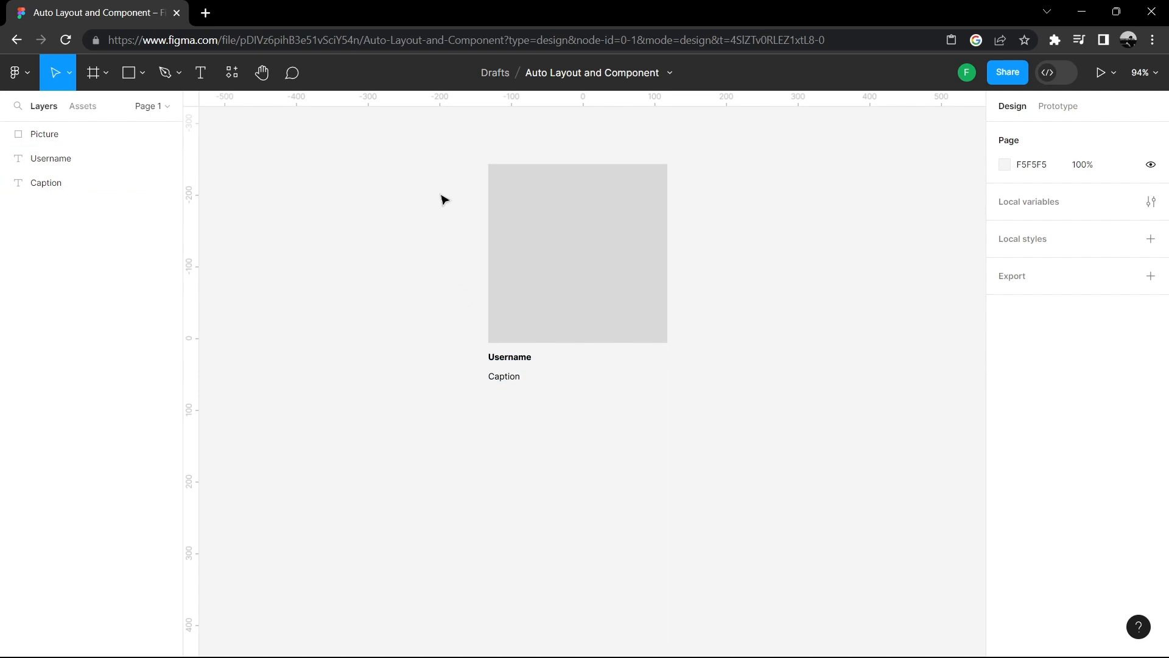
# - Group the picture, username and caption layers into one card group
pyautogui.moveTo(444, 156); pyautogui.dragTo(604, 433)
pyautogui.rightClick(616, 211)
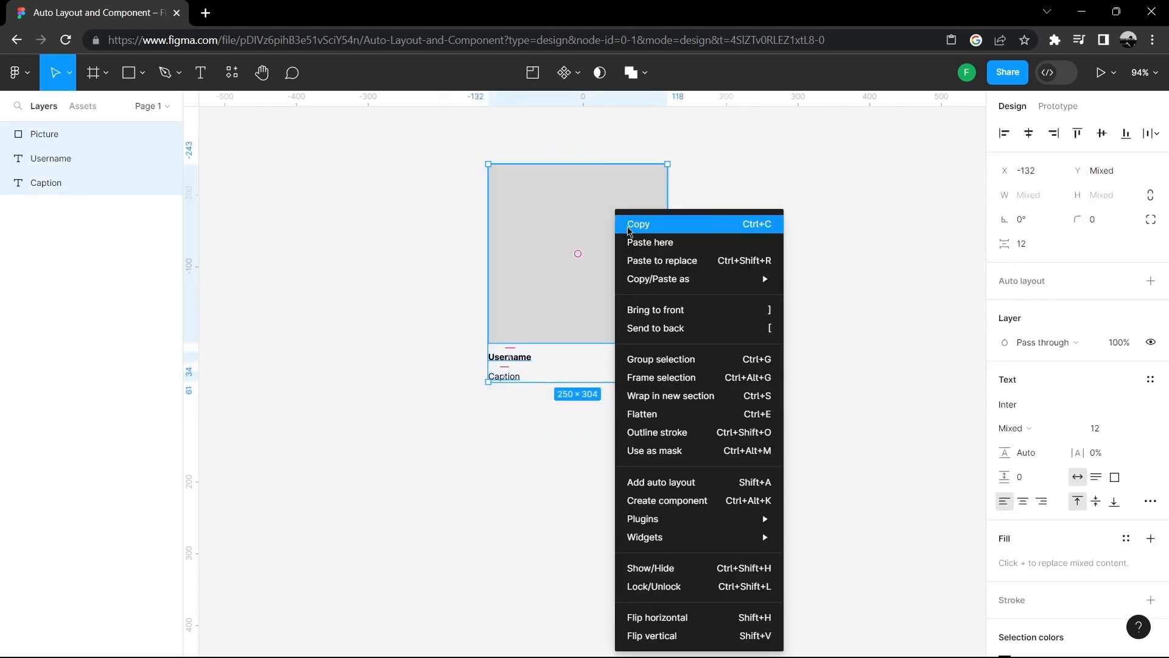
pyautogui.click(672, 364)
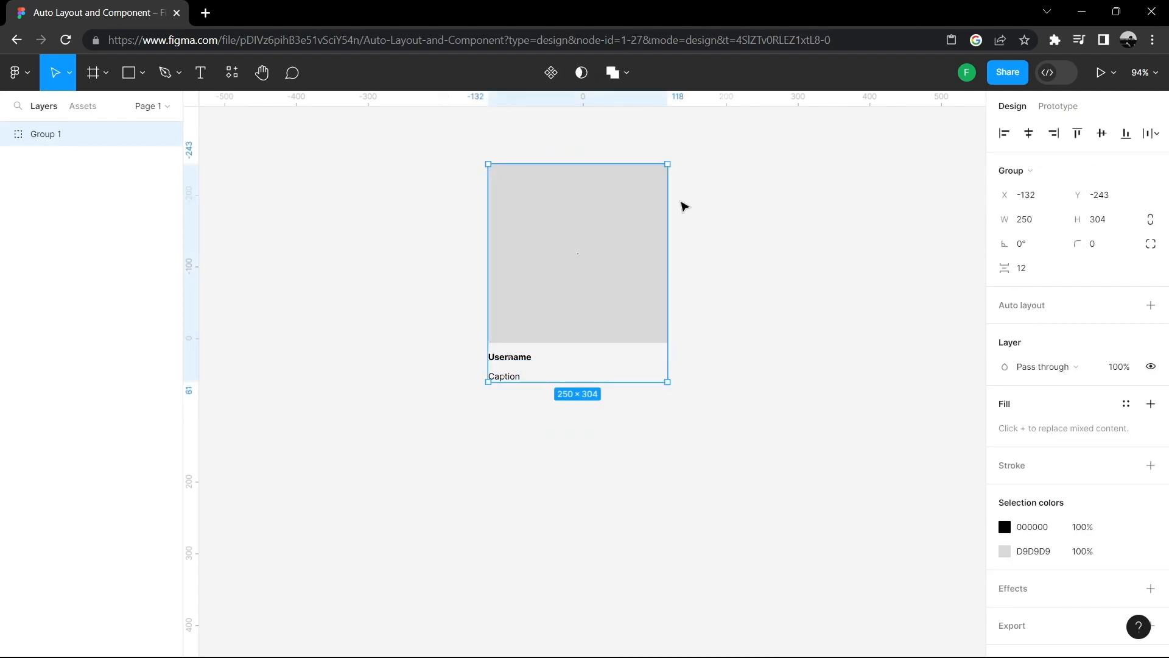
# - Copy the card group, paste a duplicate and move it directly below the original card
pyautogui.rightClick(613, 202)
pyautogui.click(688, 182)
pyautogui.rightClick(742, 208)
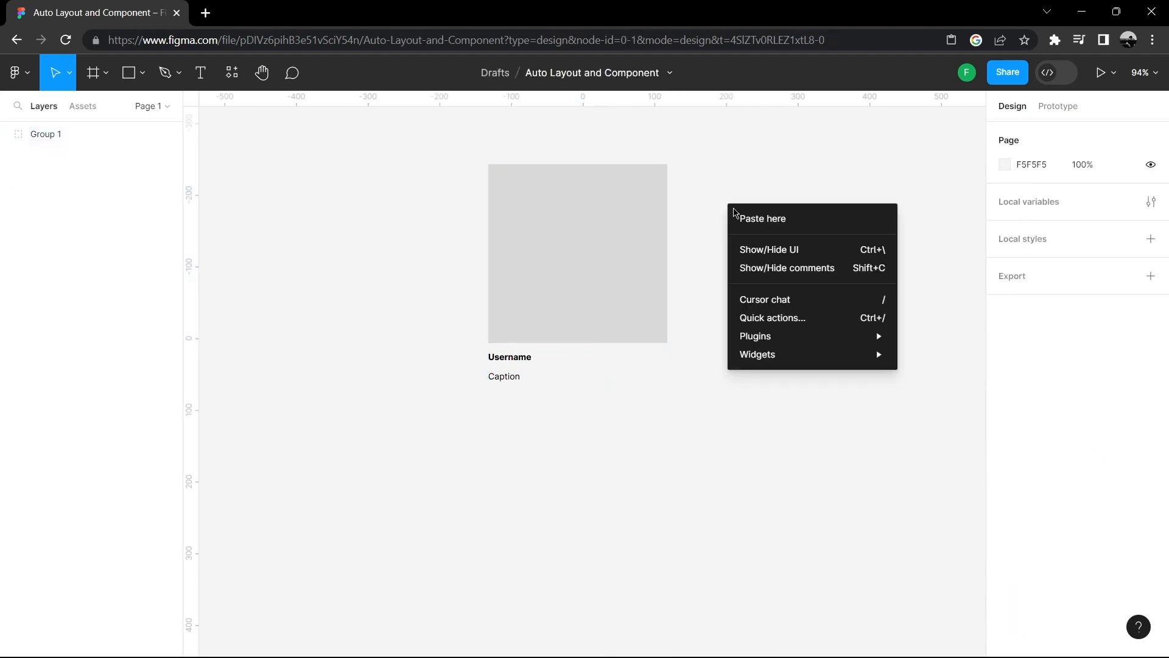
pyautogui.click(750, 225)
pyautogui.click(817, 151)
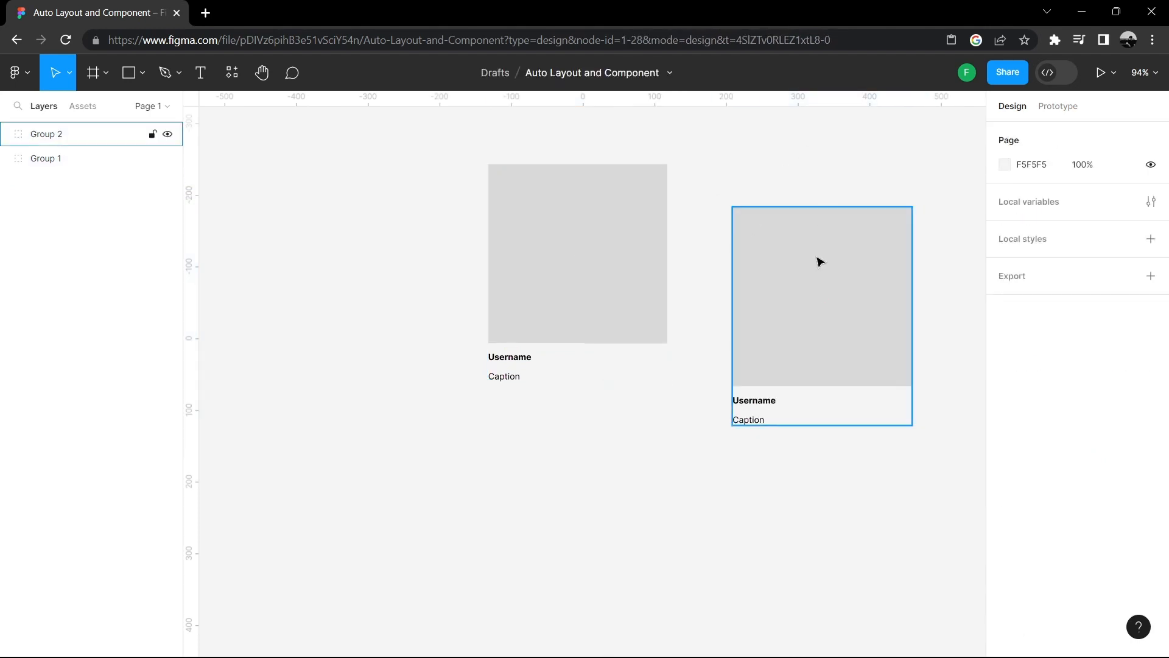
pyautogui.moveTo(817, 258); pyautogui.dragTo(574, 461)
# - Paste a third copy of the card and move it below the second card
pyautogui.click(785, 405)
pyautogui.rightClick(769, 284)
pyautogui.click(783, 297)
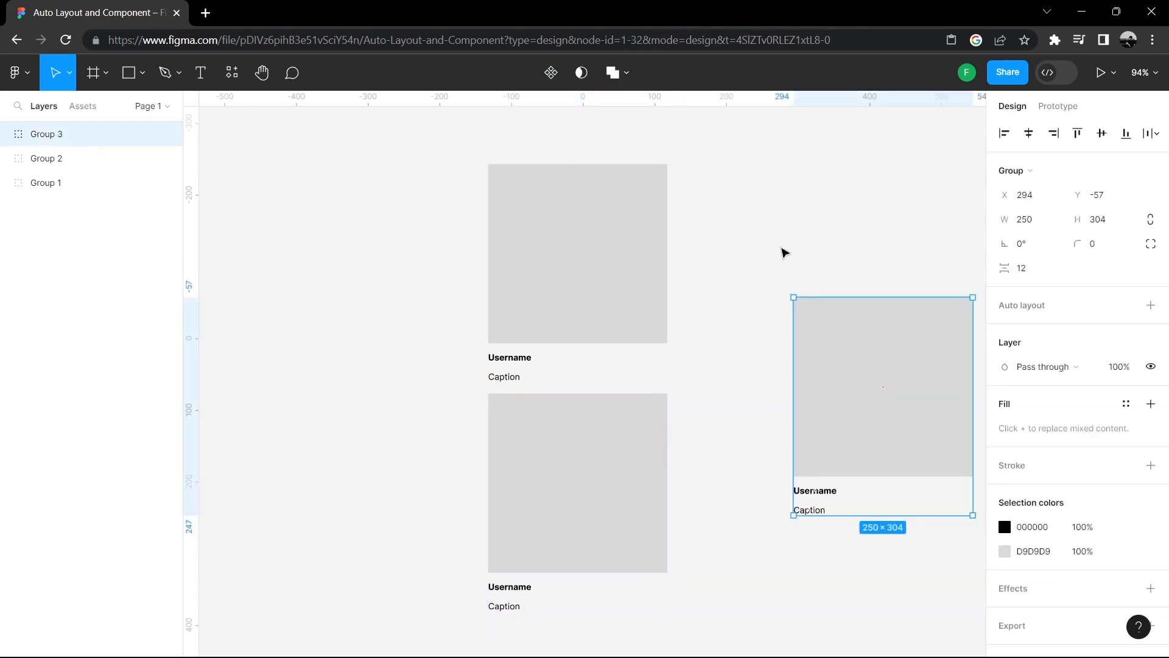
pyautogui.scroll(-1, 807, 238)
pyautogui.moveTo(865, 372); pyautogui.dragTo(558, 644)
pyautogui.scroll(1, 761, 335)
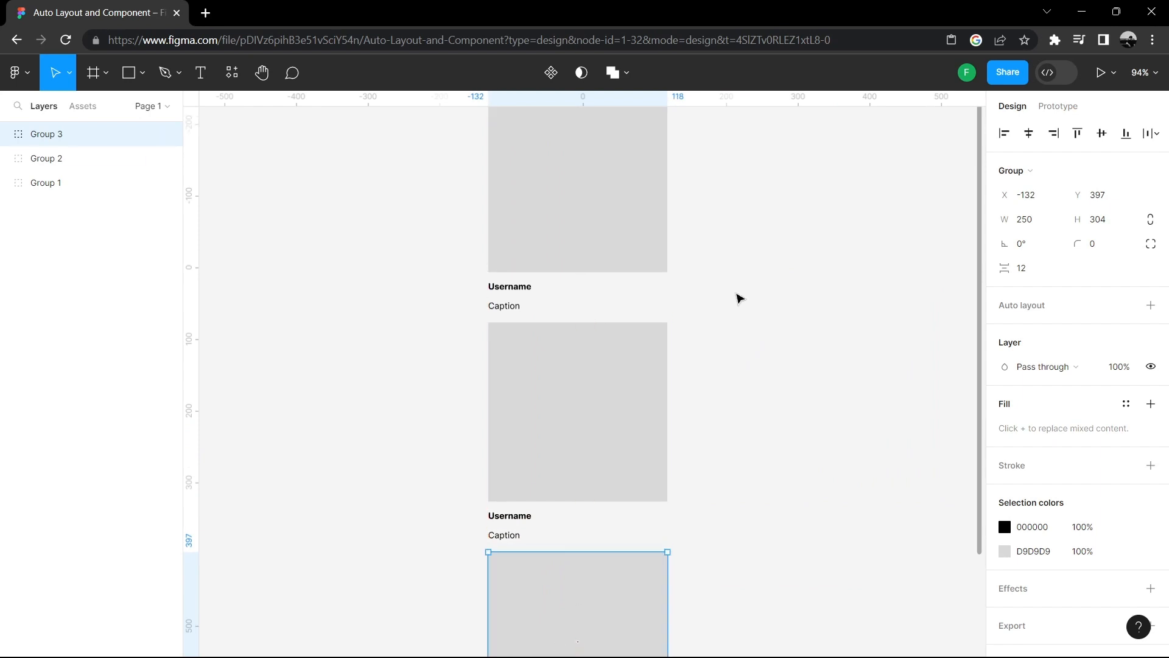
# - Replace the first card's caption with the text "kajs akj jskaj skajs ka jska sjkajs kasj kaj skasjj asaj sksjkas"
pyautogui.scroll(-3, 736, 292)
pyautogui.click(507, 288)
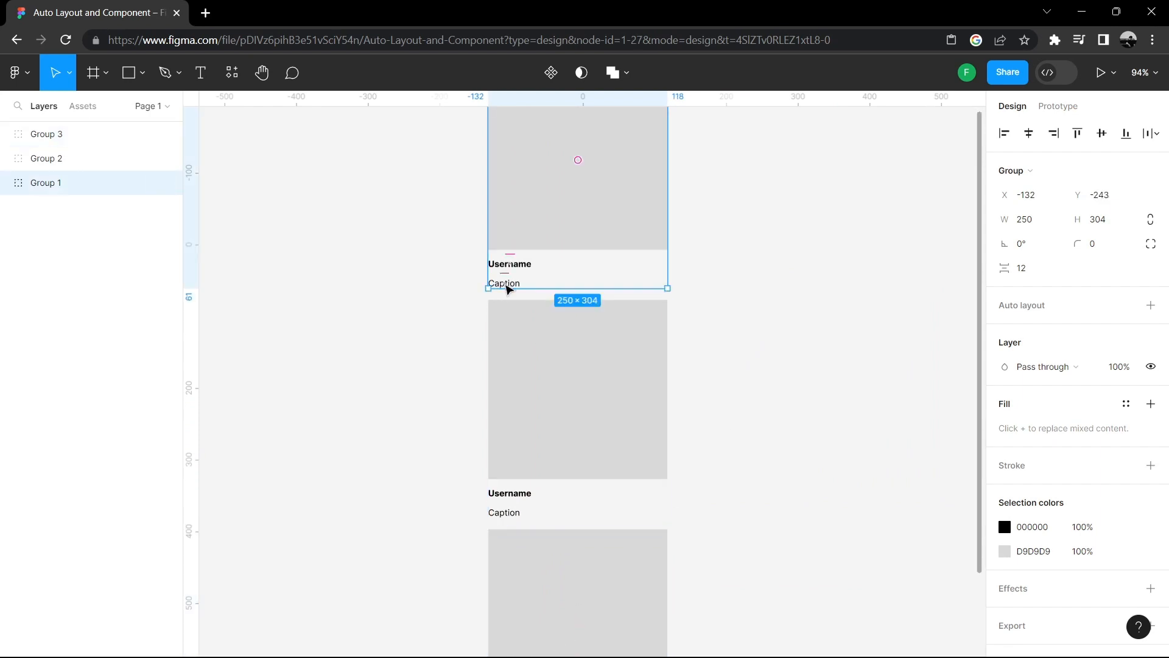
pyautogui.doubleClick(509, 283)
pyautogui.doubleClick(510, 284)
pyautogui.write('ka')
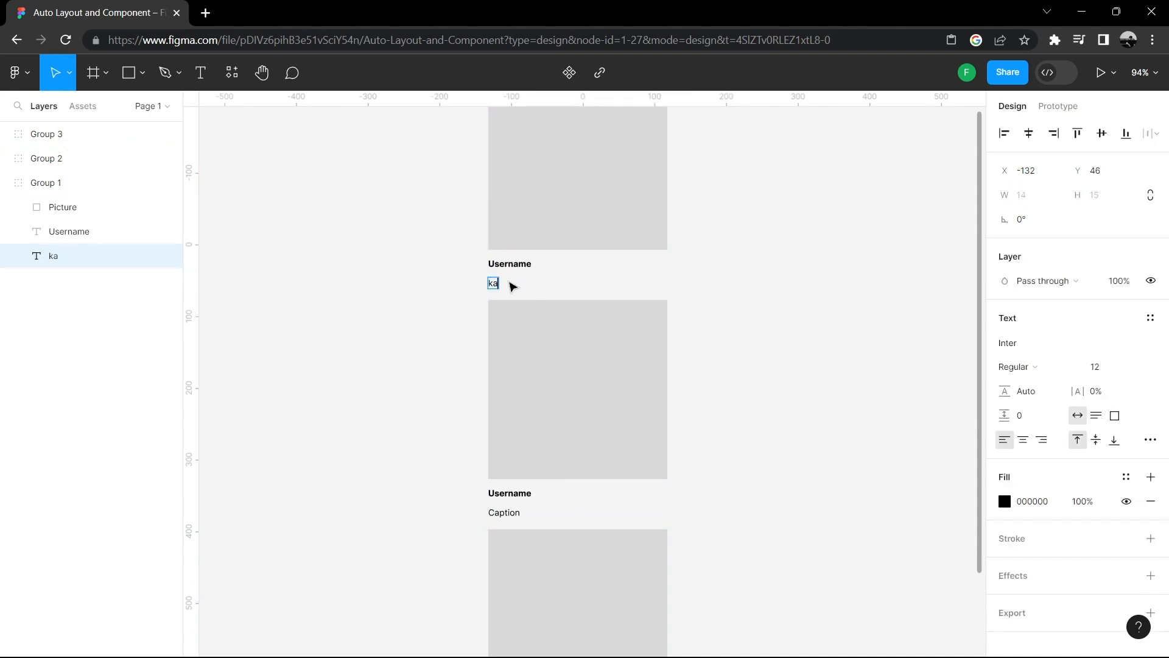
pyautogui.write('js akj jskaj skajs ka jska sjkajs kasj ka')
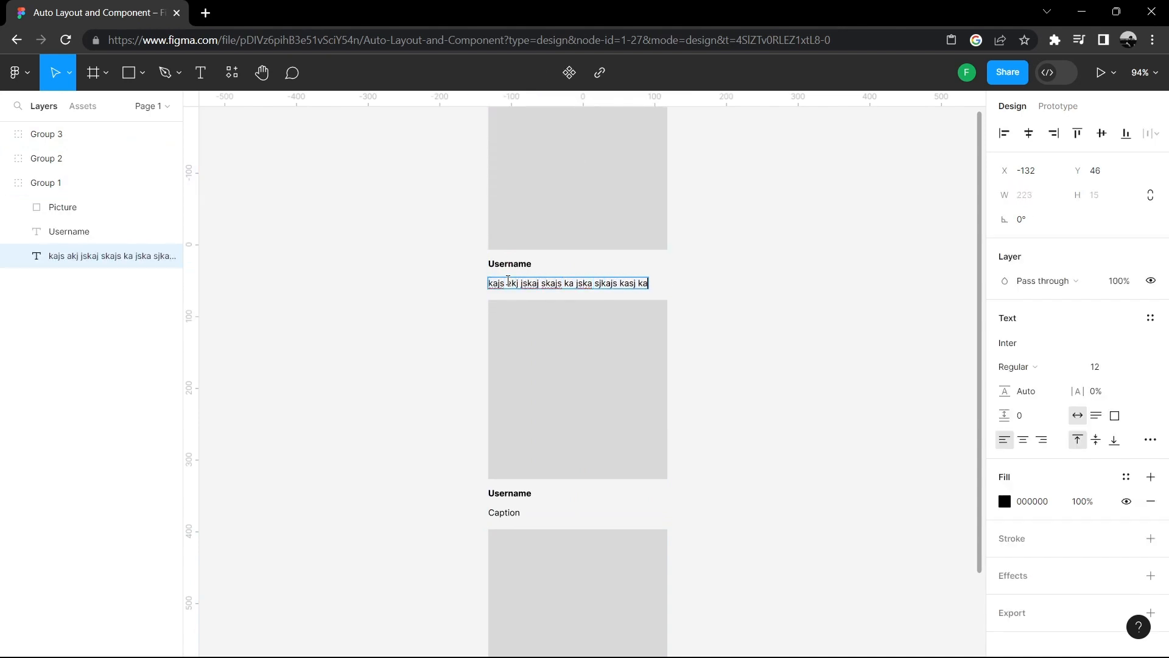
pyautogui.write('j skasjj asaj sksjkas')
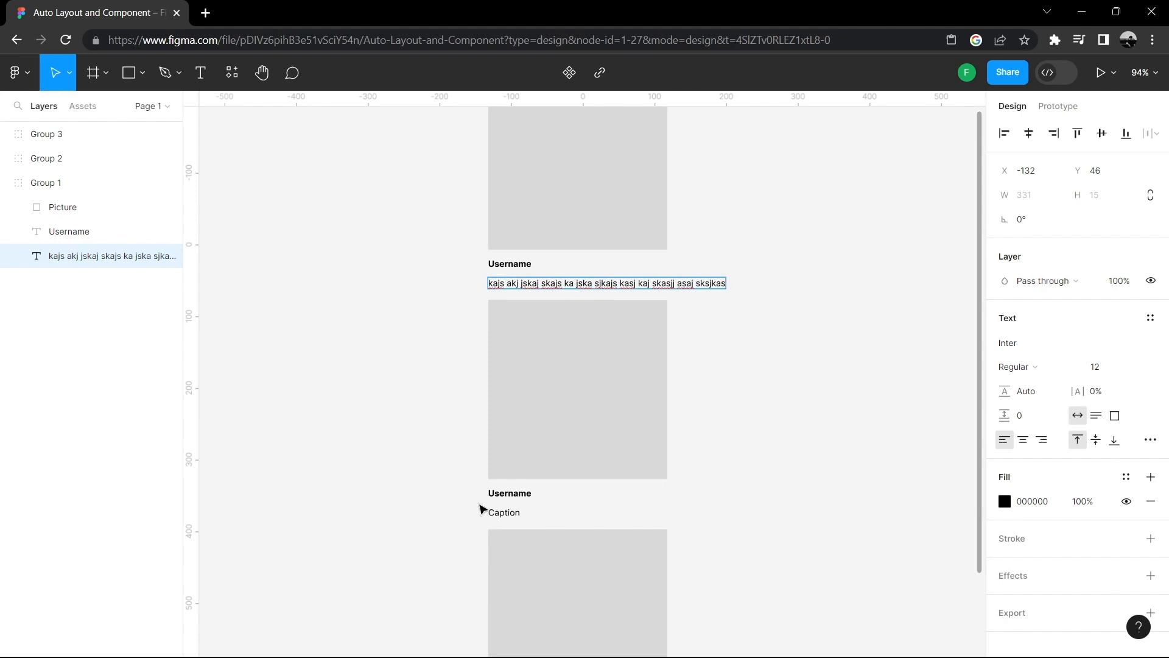
# - Replace the second card's caption with the text "alks lalsa ksalksla ksla slaks laksla sla slsksla kslaksla"
pyautogui.doubleClick(512, 512)
pyautogui.write('alks lalsa')
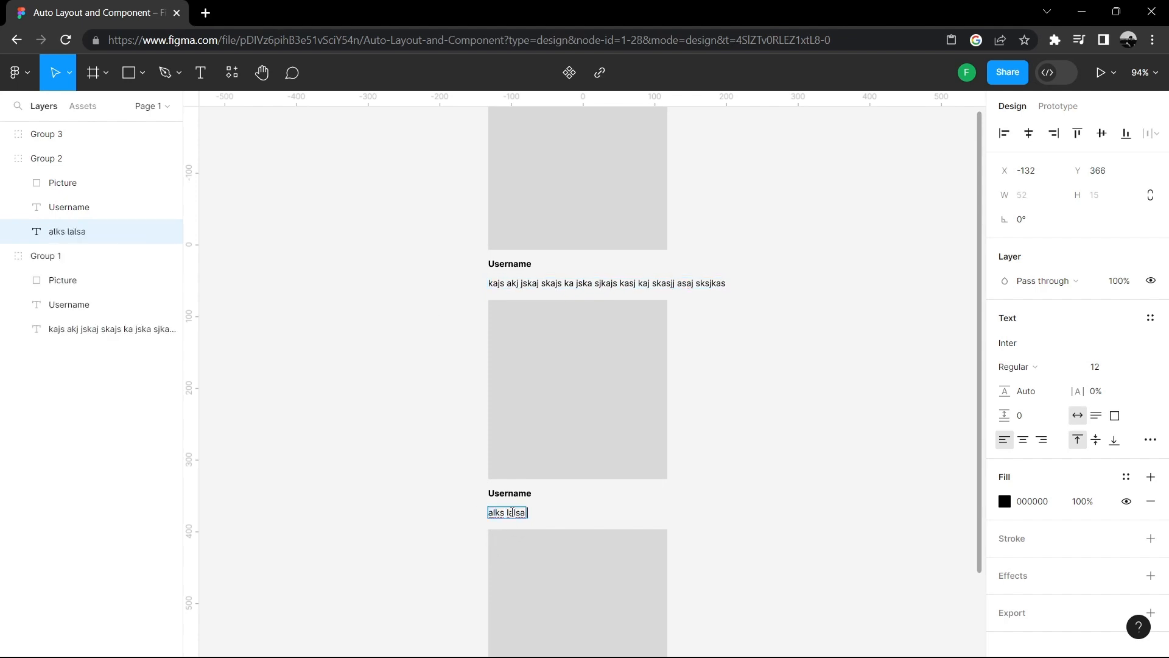
pyautogui.write(' ksalksla ksla slaks laksla sla slsksla kslakslaks laksla sla slsksla ksl')
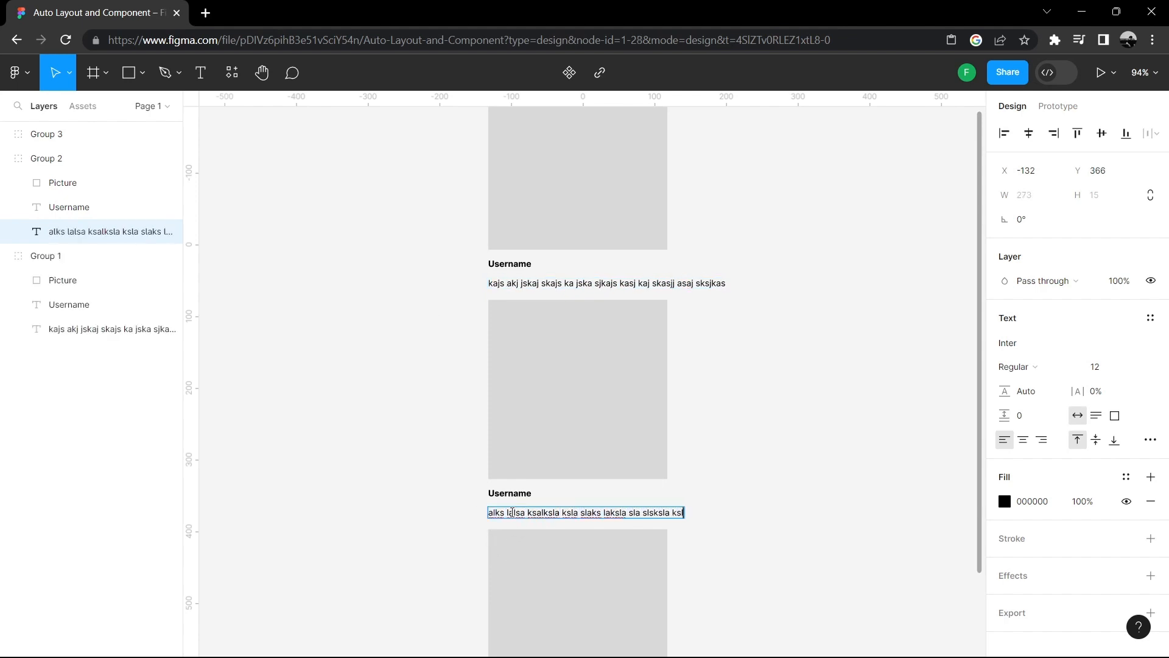
# - Set the second card's caption font size to 15
pyautogui.press('Escape')
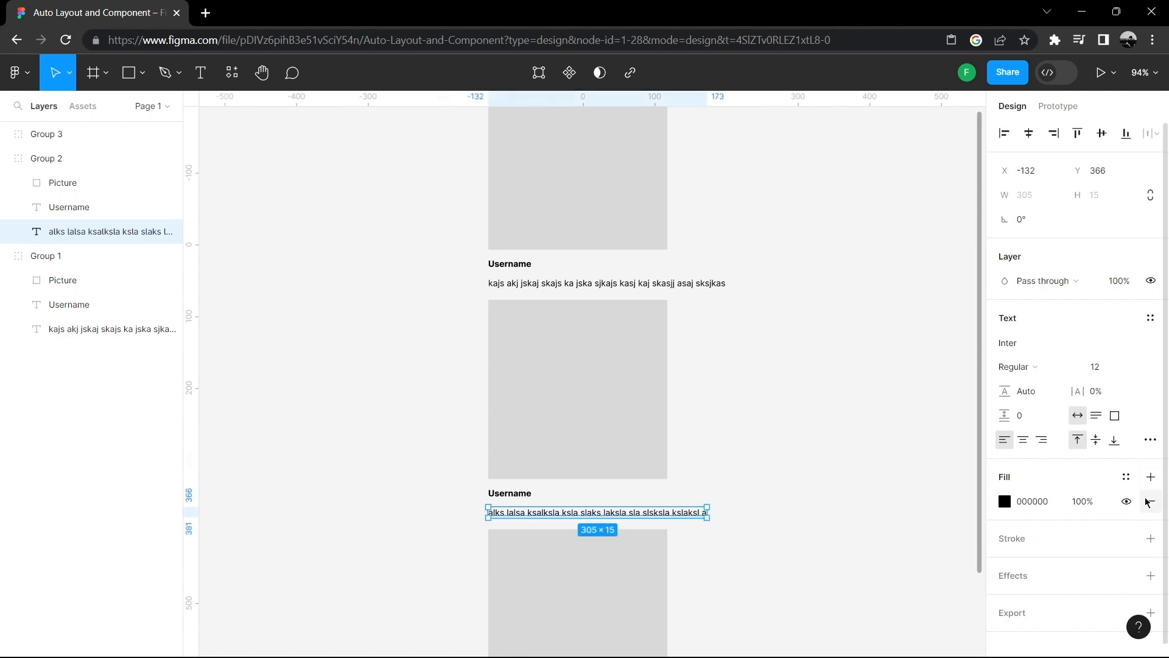
pyautogui.click(1101, 368)
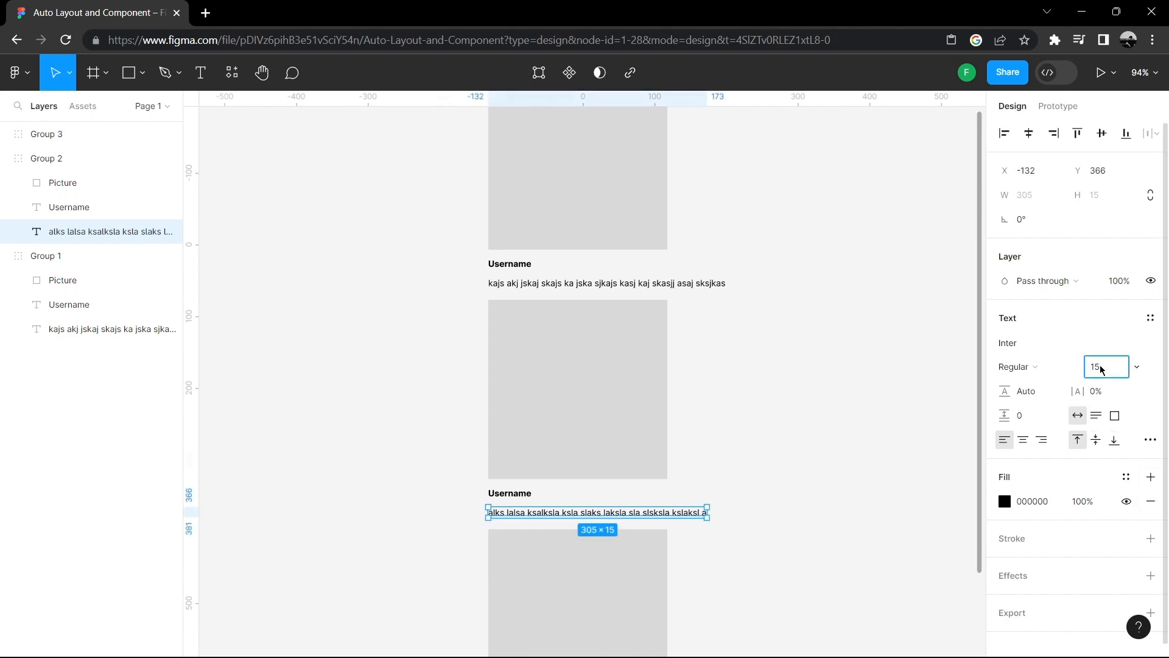
pyautogui.write('15')
pyautogui.click(802, 308)
pyautogui.click(712, 287)
pyautogui.click(710, 287)
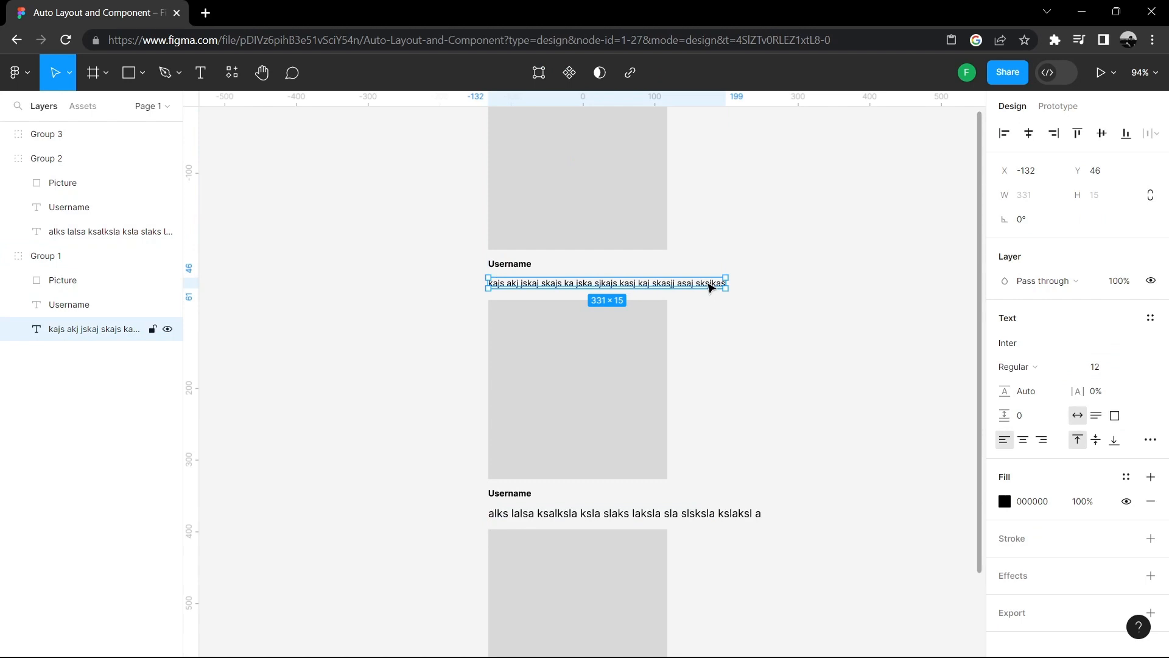
pyautogui.doubleClick(708, 284)
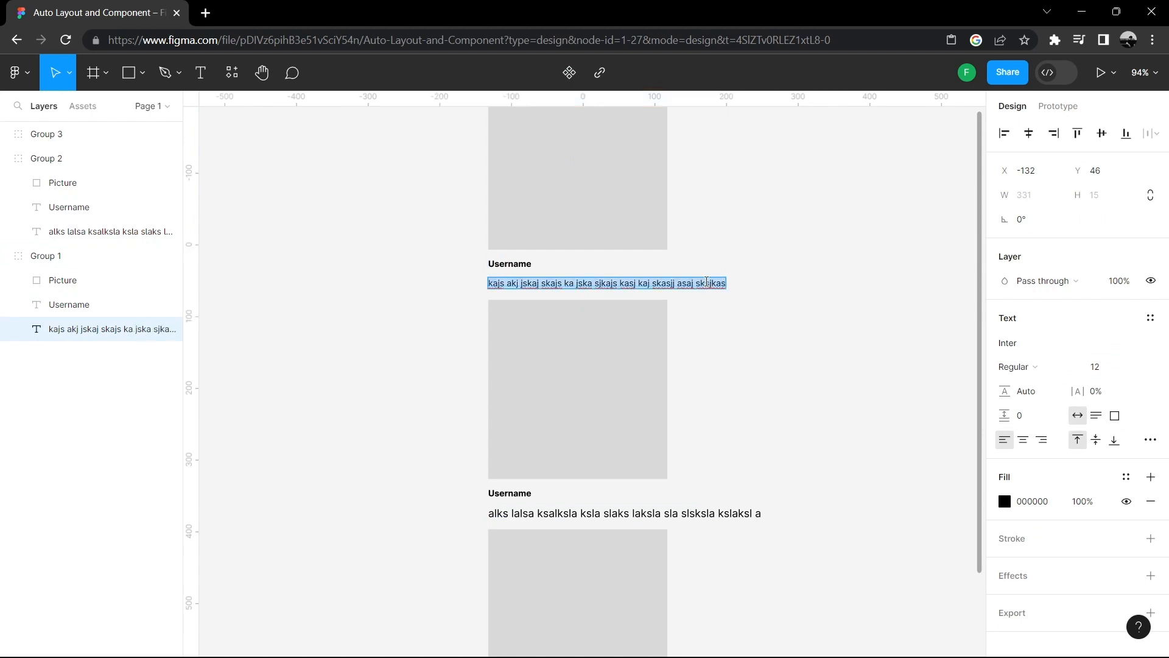
pyautogui.write('15')
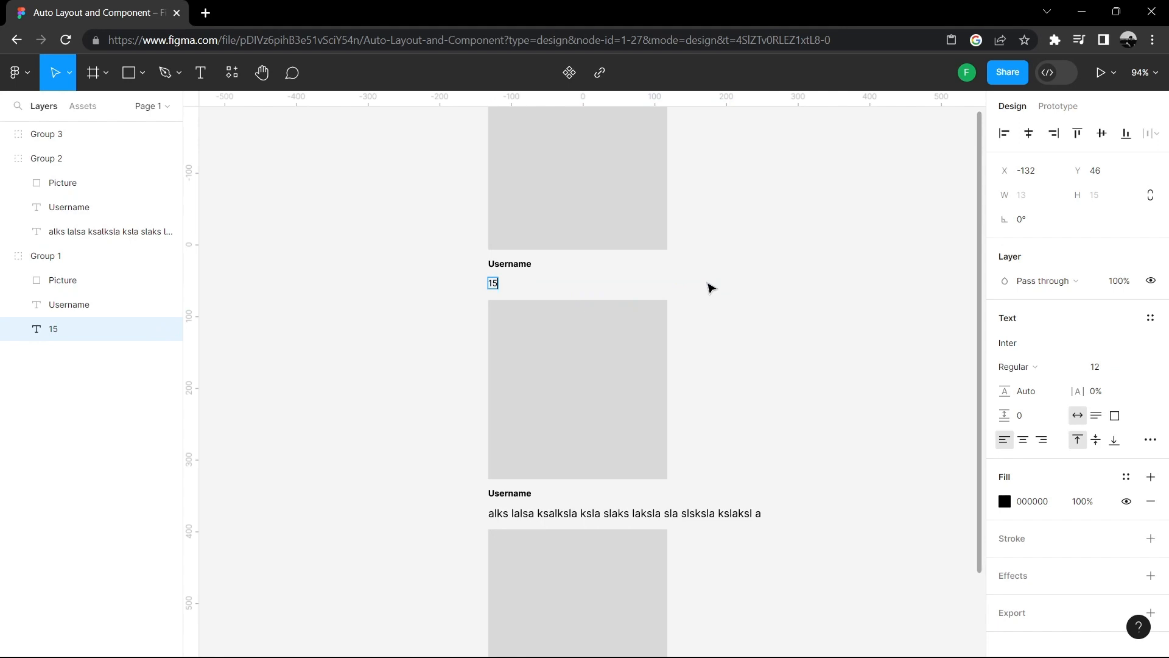
pyautogui.hotkey('ctrl', 'z')
# - Set the first card's caption font size to 15
pyautogui.click(1096, 367)
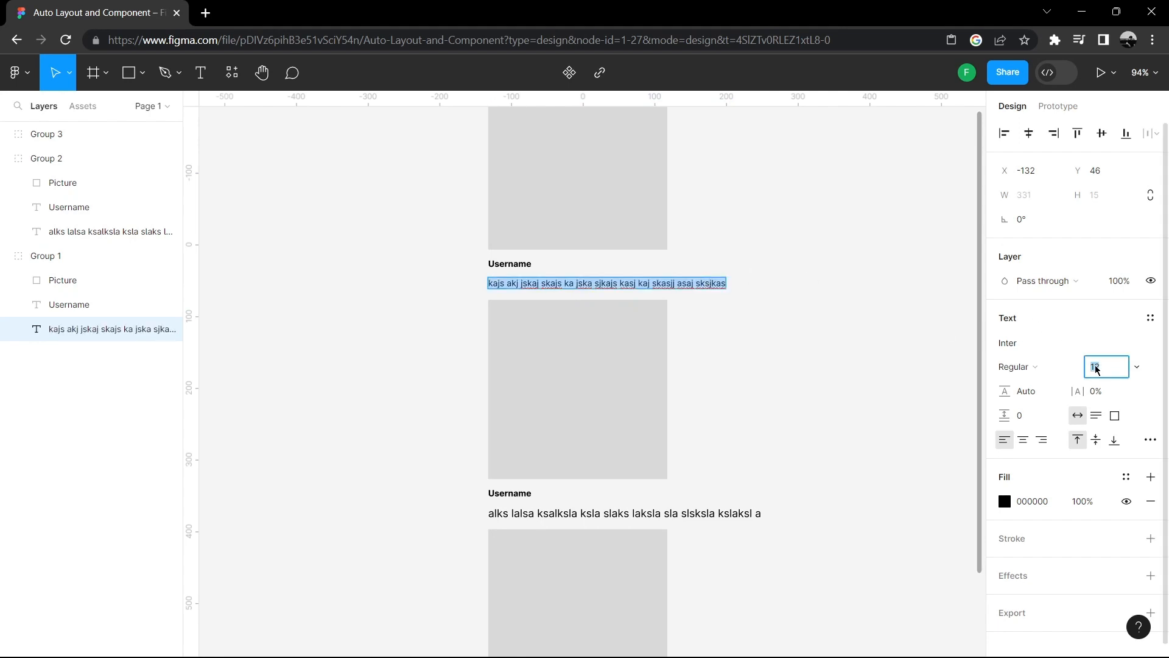
pyautogui.write('15')
pyautogui.press('Return')
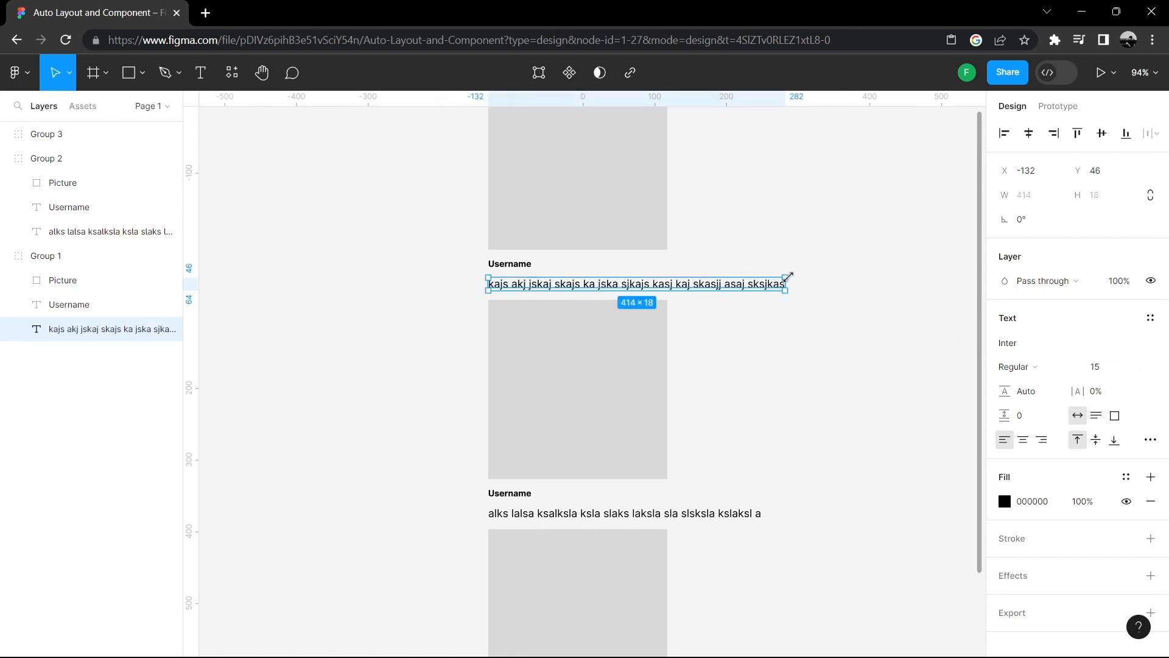
# - Narrow the first caption's text box to 250 wide so it wraps within the card width
pyautogui.moveTo(788, 284); pyautogui.dragTo(669, 276)
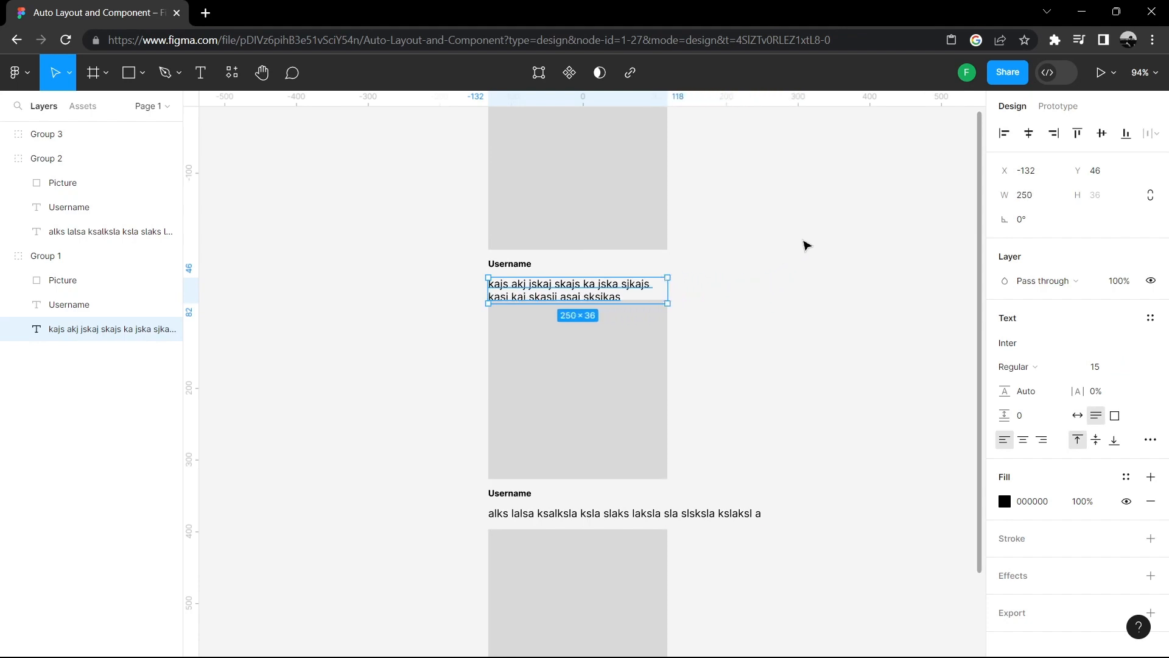
pyautogui.click(803, 242)
# - Move the second and third cards down together to clear the wrapped first caption
pyautogui.scroll(-1, 802, 201)
pyautogui.scroll(-3, 801, 194)
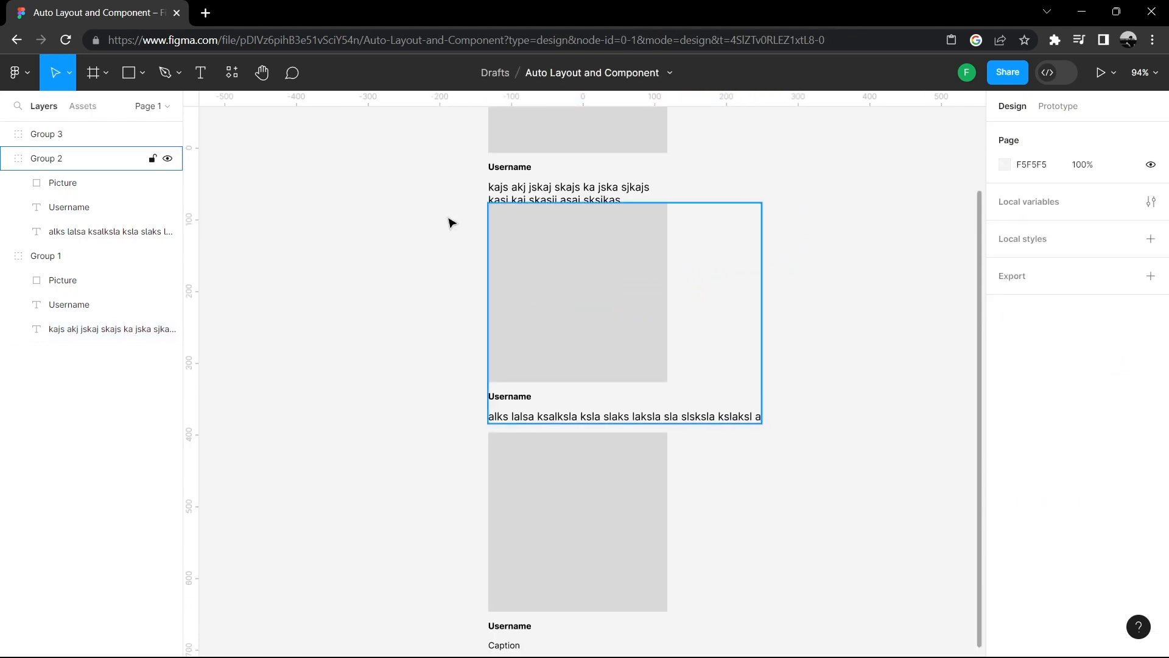
pyautogui.scroll(-1, 390, 231)
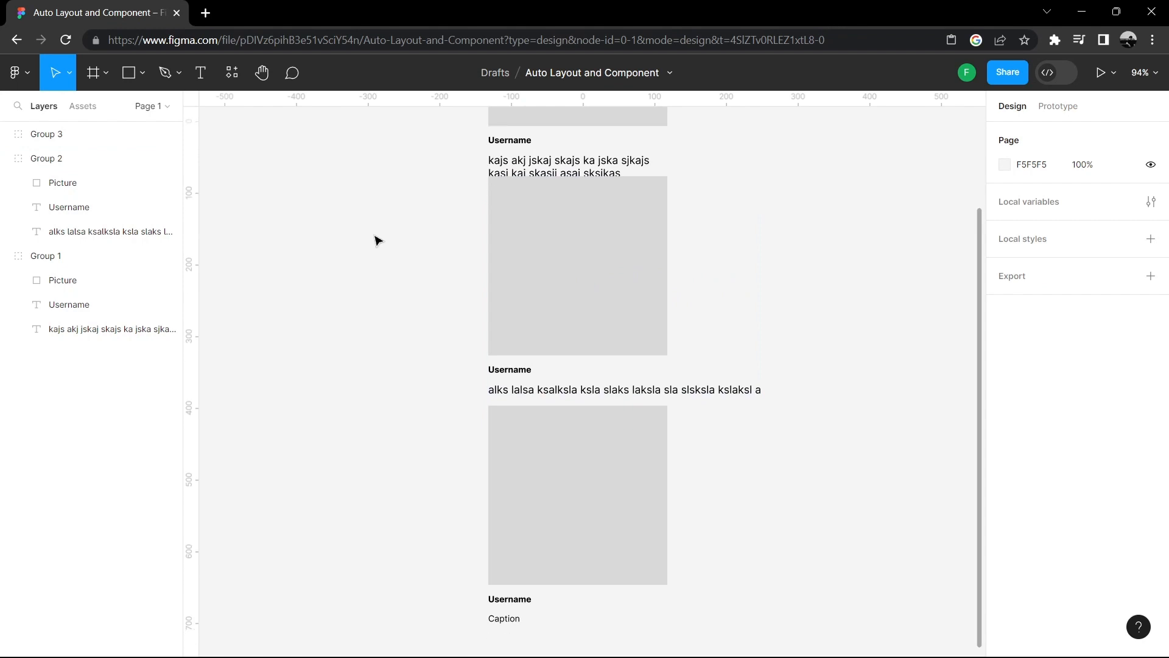
pyautogui.moveTo(378, 247); pyautogui.dragTo(725, 564)
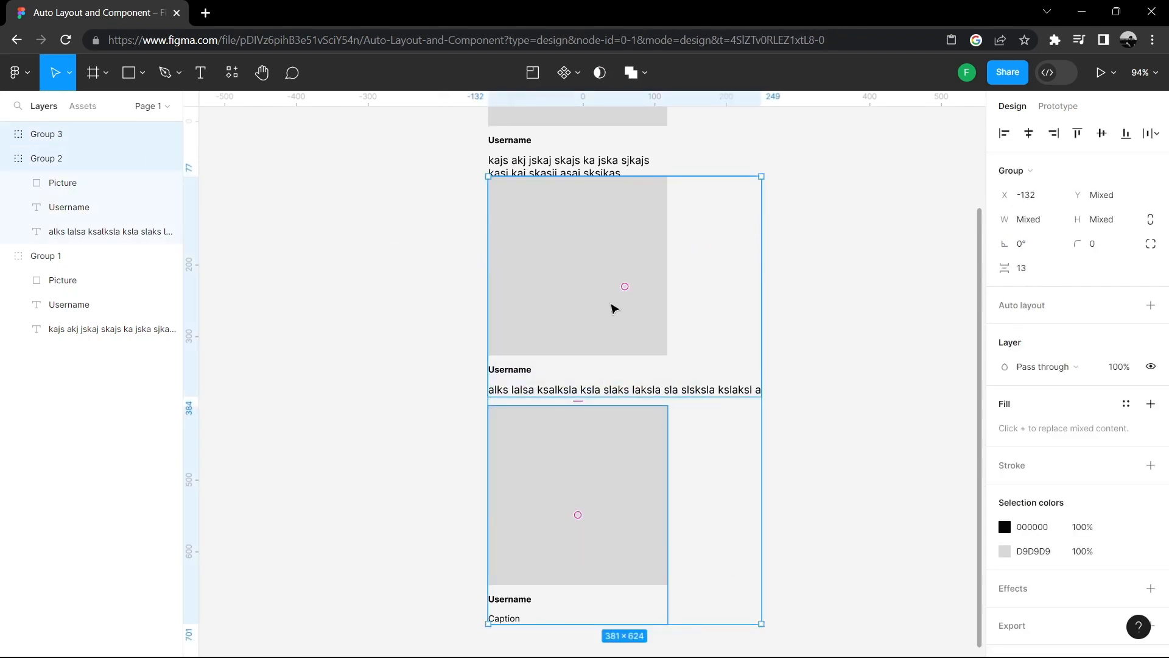
pyautogui.moveTo(611, 307); pyautogui.dragTo(621, 337)
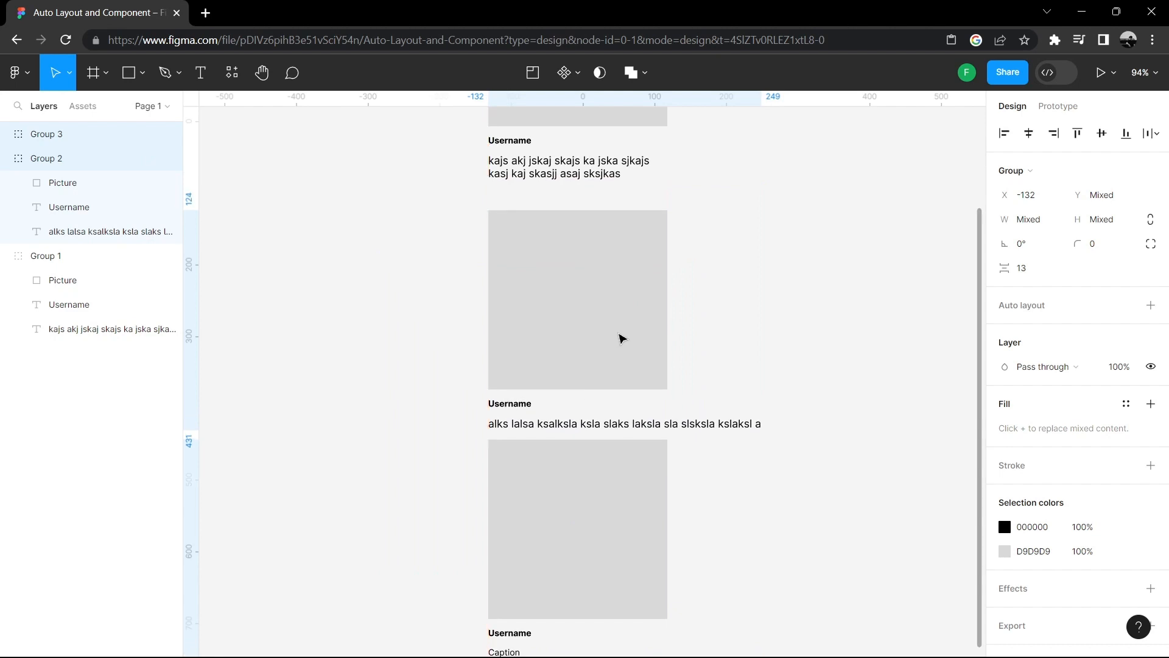
# - Move the third card slightly down to leave a gap below the second card
pyautogui.scroll(-1, 765, 237)
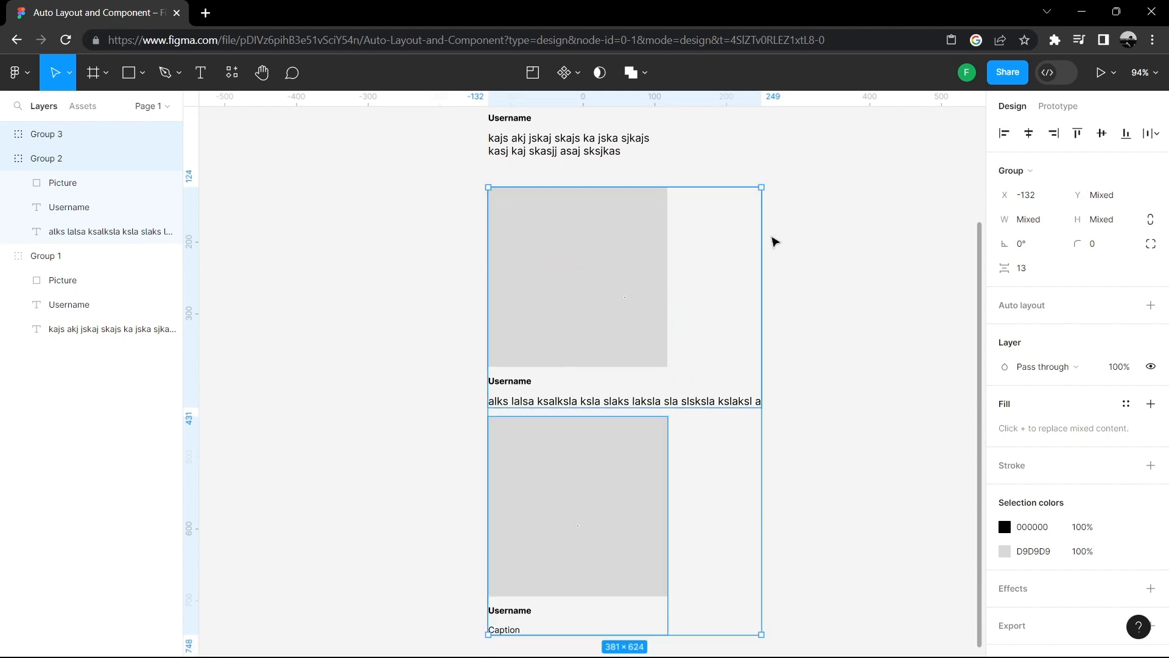
pyautogui.click(847, 244)
pyautogui.click(721, 401)
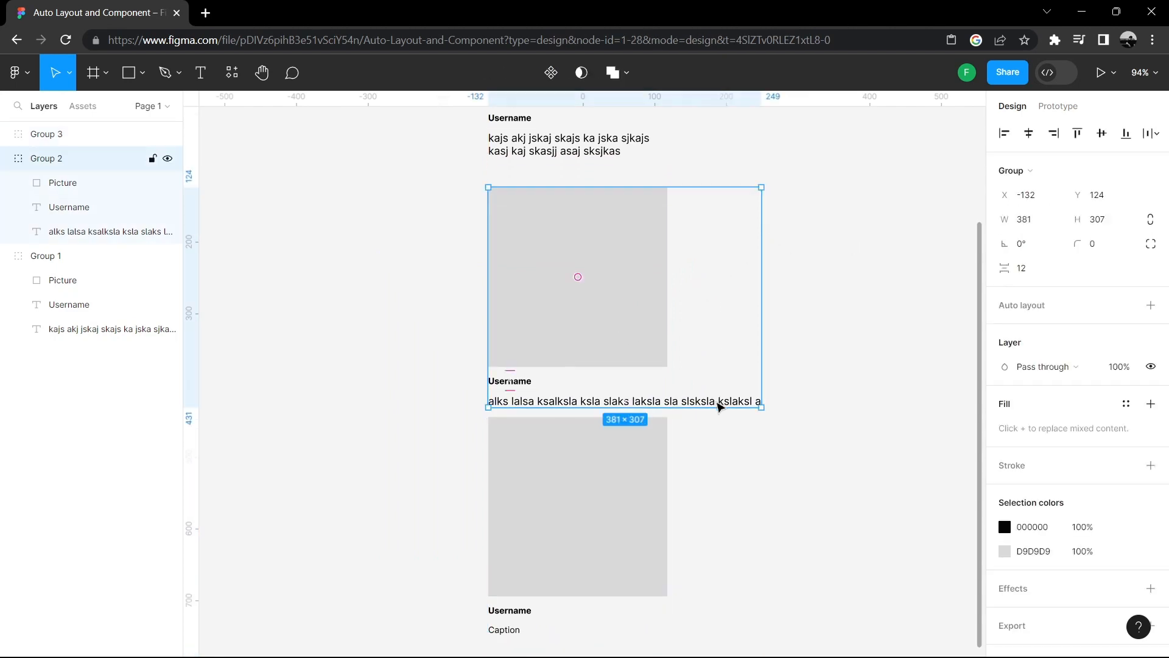
pyautogui.click(722, 403)
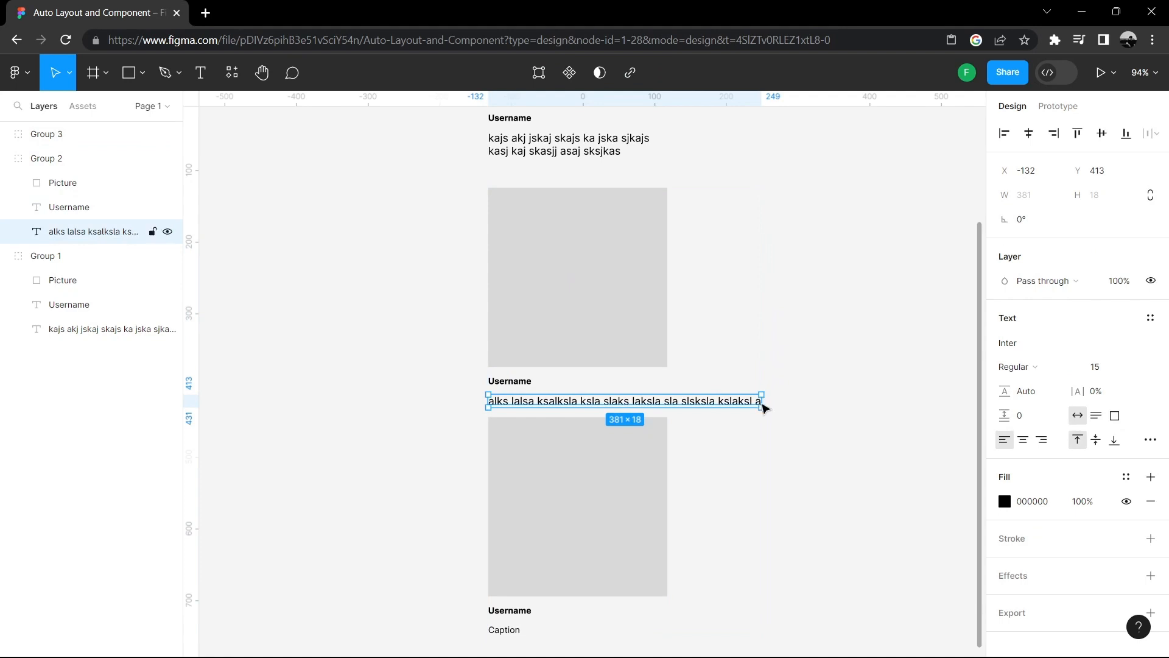
pyautogui.scroll(-1, 780, 286)
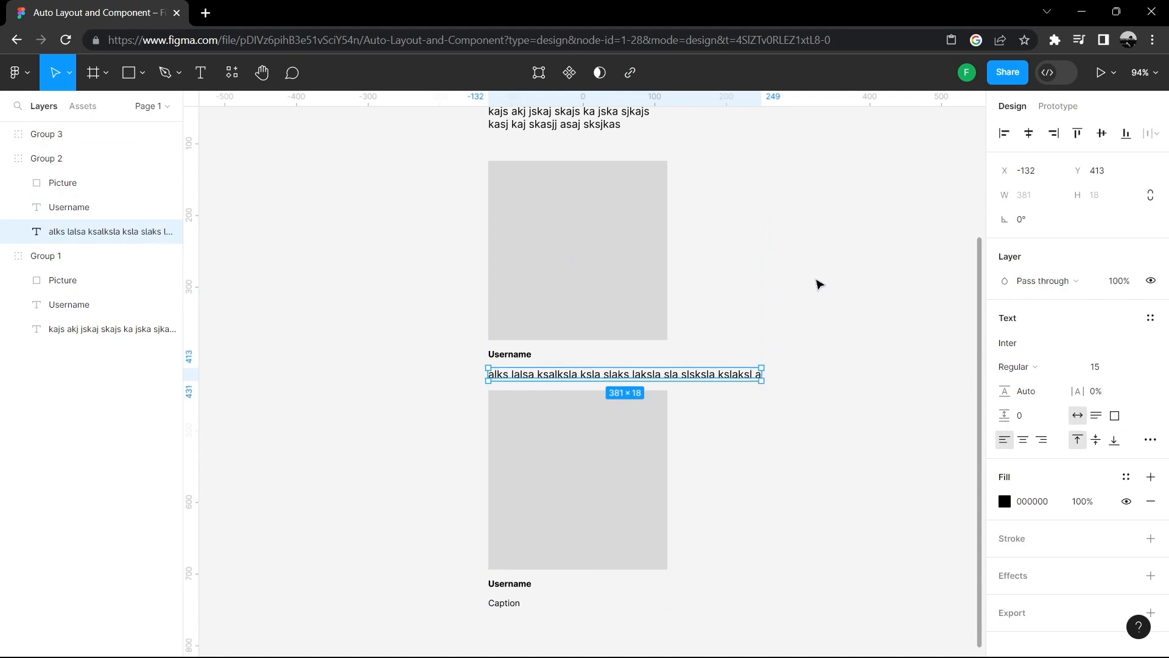
pyautogui.click(831, 280)
pyautogui.scroll(-1, 810, 268)
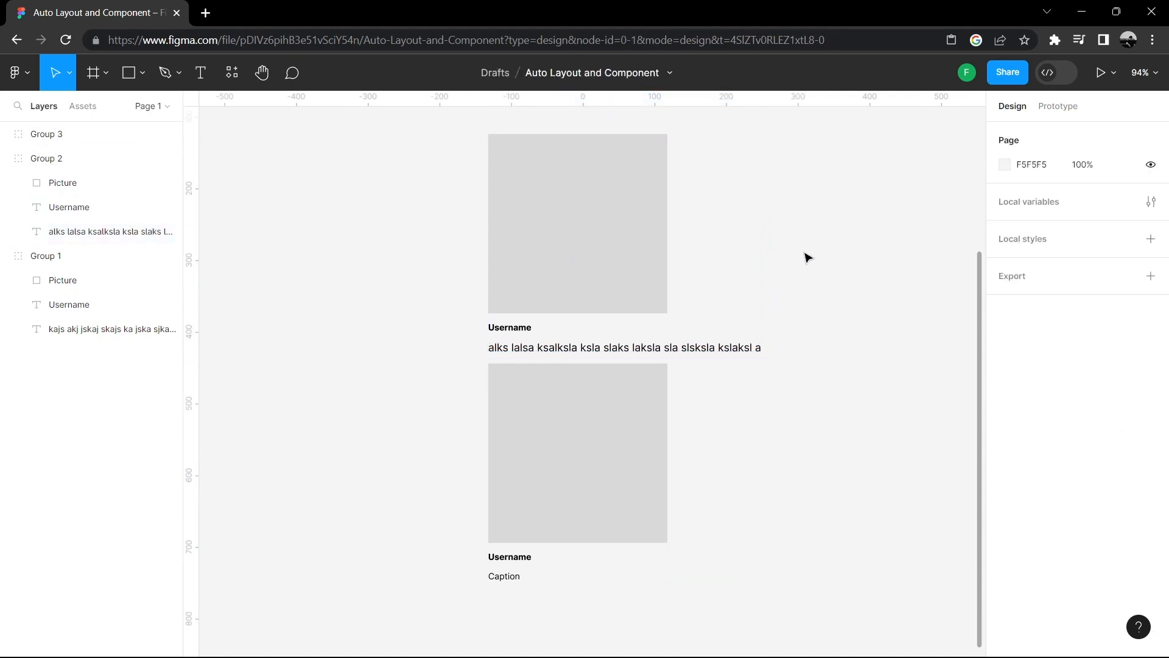
pyautogui.scroll(-1, 804, 254)
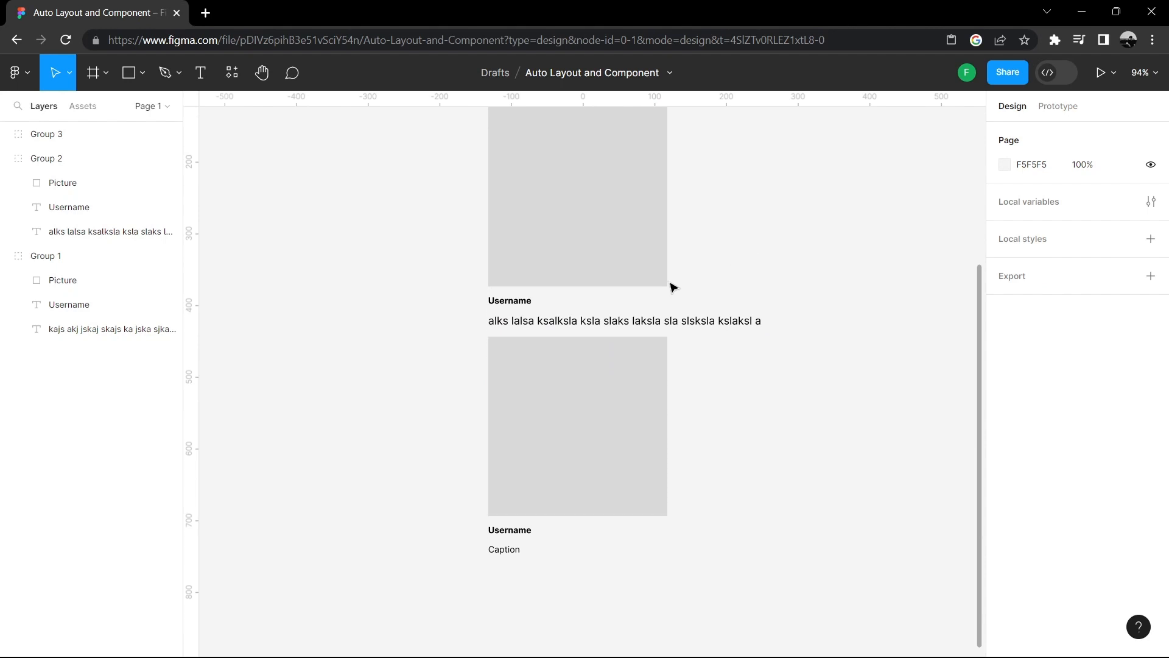
pyautogui.moveTo(537, 397); pyautogui.dragTo(545, 404)
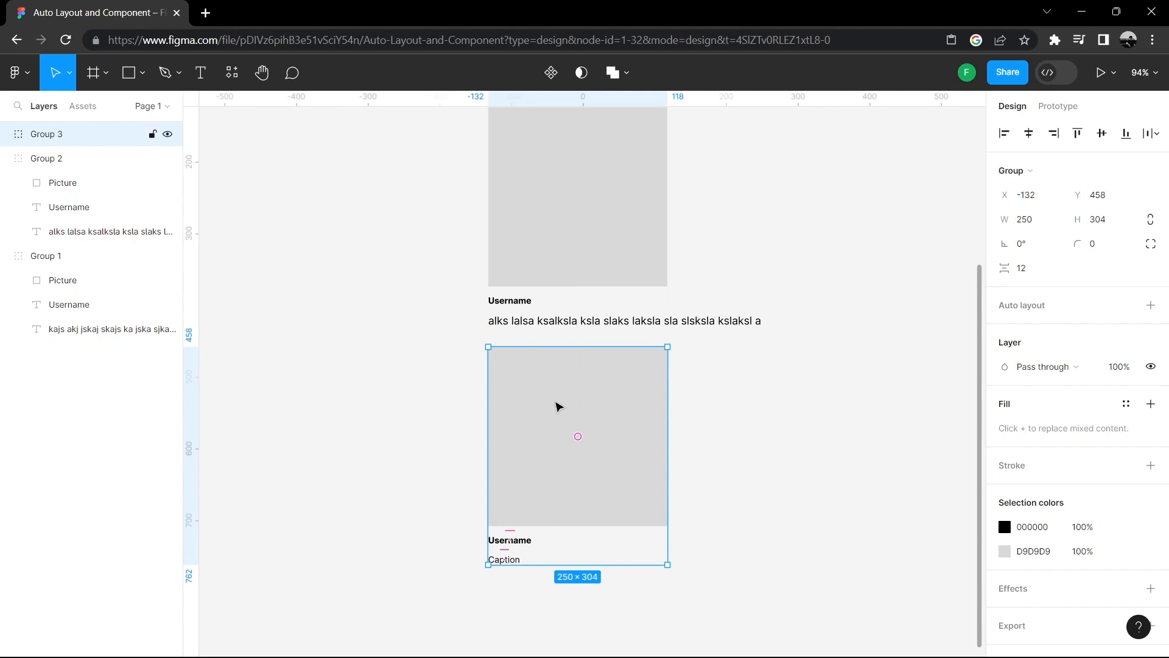
pyautogui.click(724, 313)
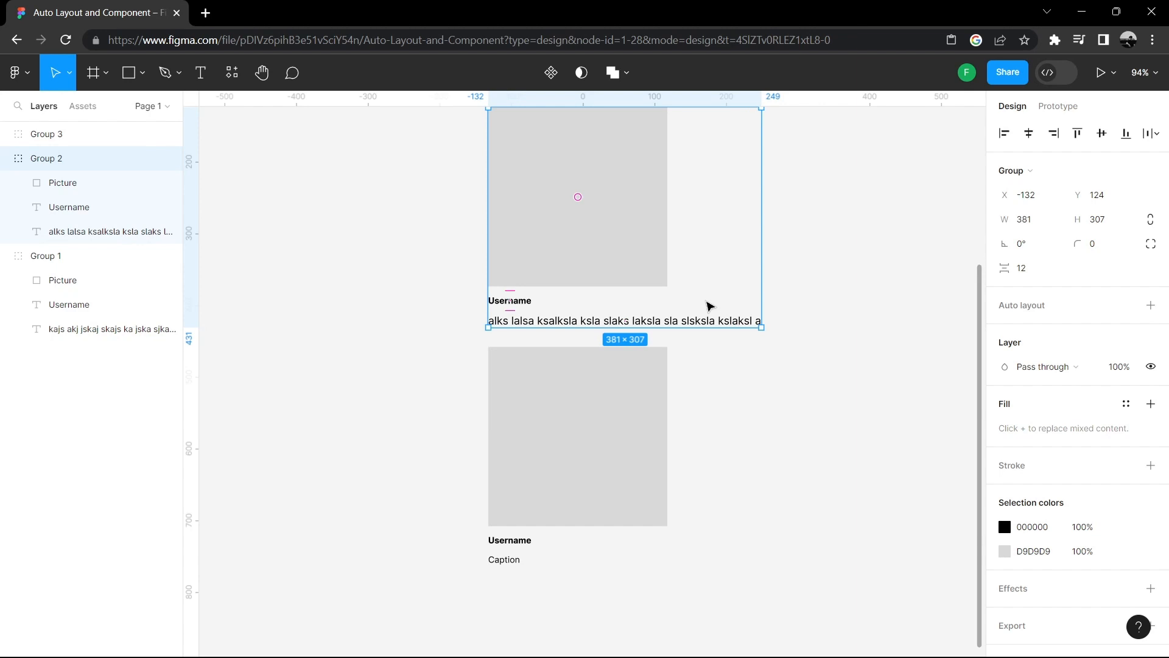
pyautogui.scroll(5, 786, 220)
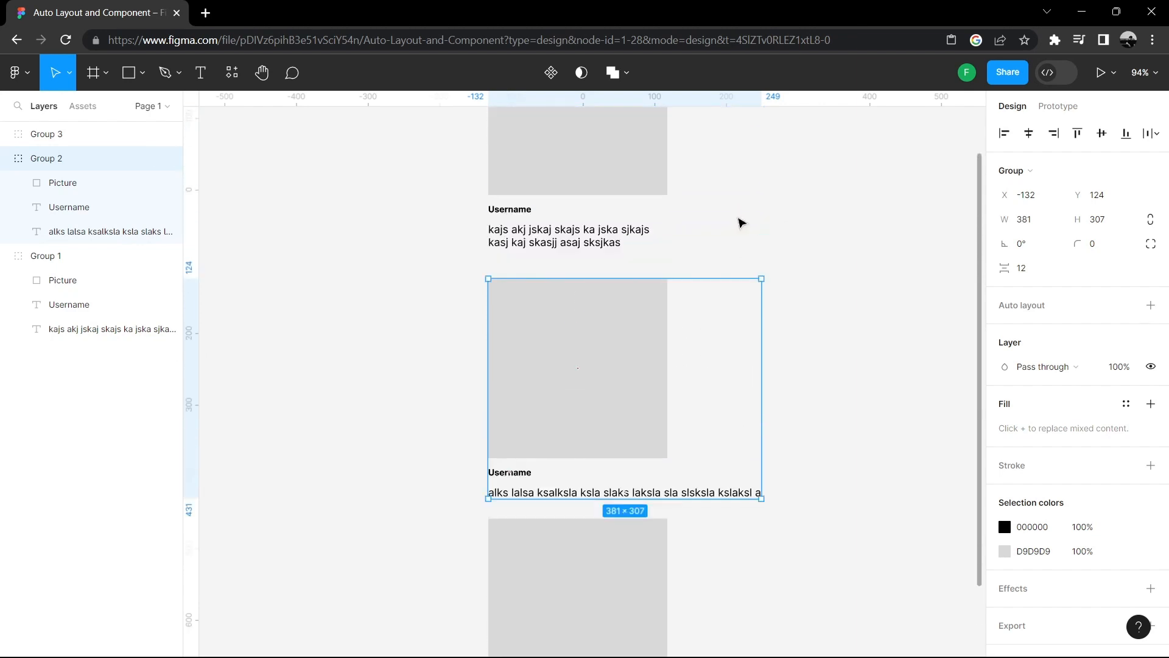
pyautogui.scroll(1, 728, 219)
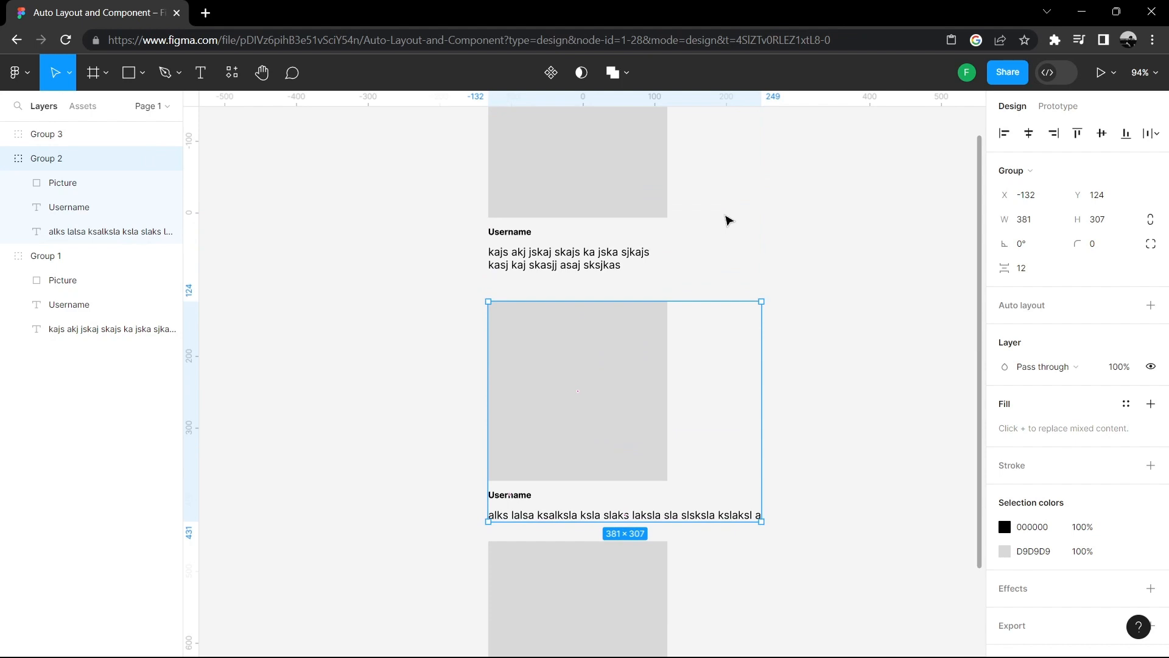
pyautogui.scroll(2, 725, 225)
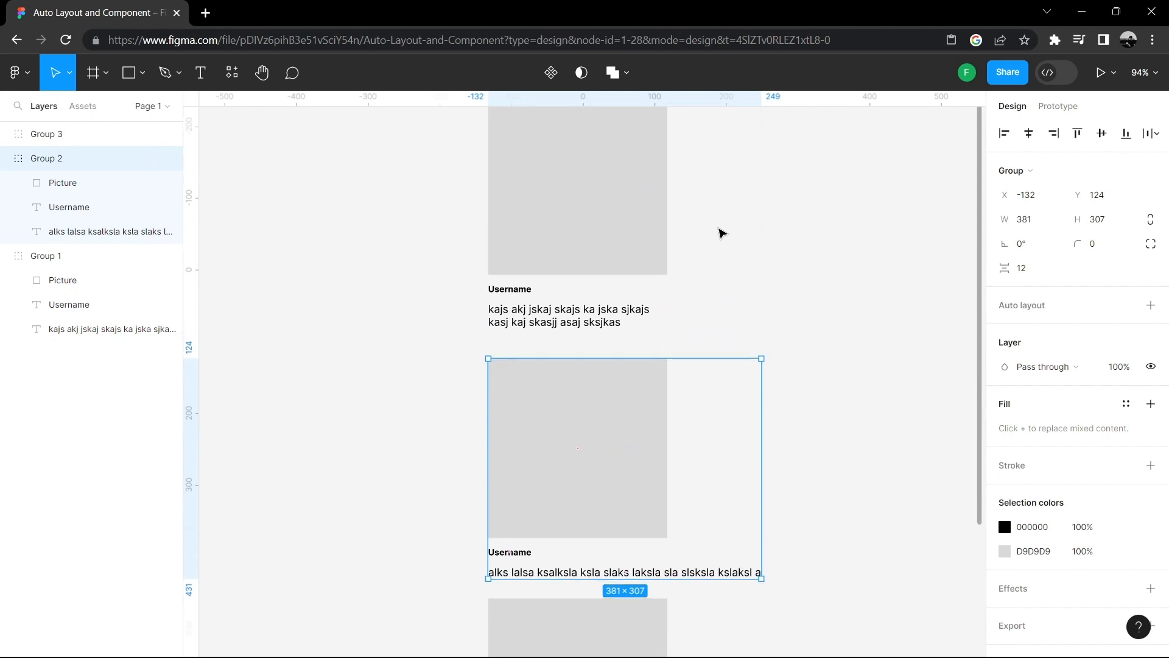
pyautogui.scroll(2, 755, 303)
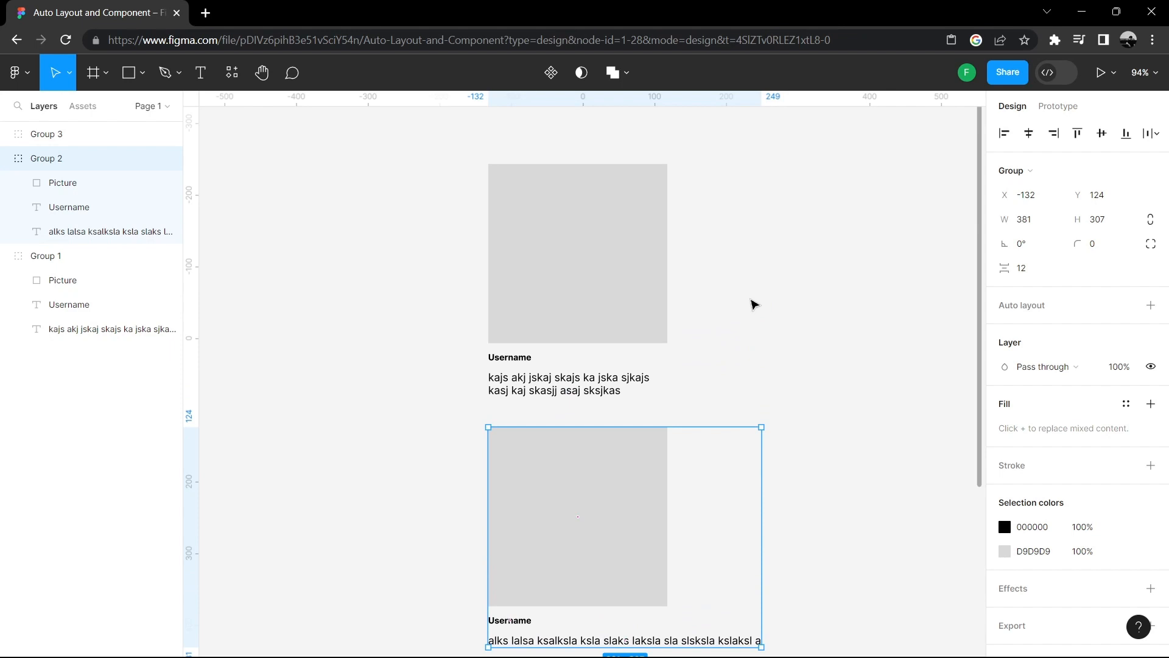
pyautogui.scroll(-1, 754, 304)
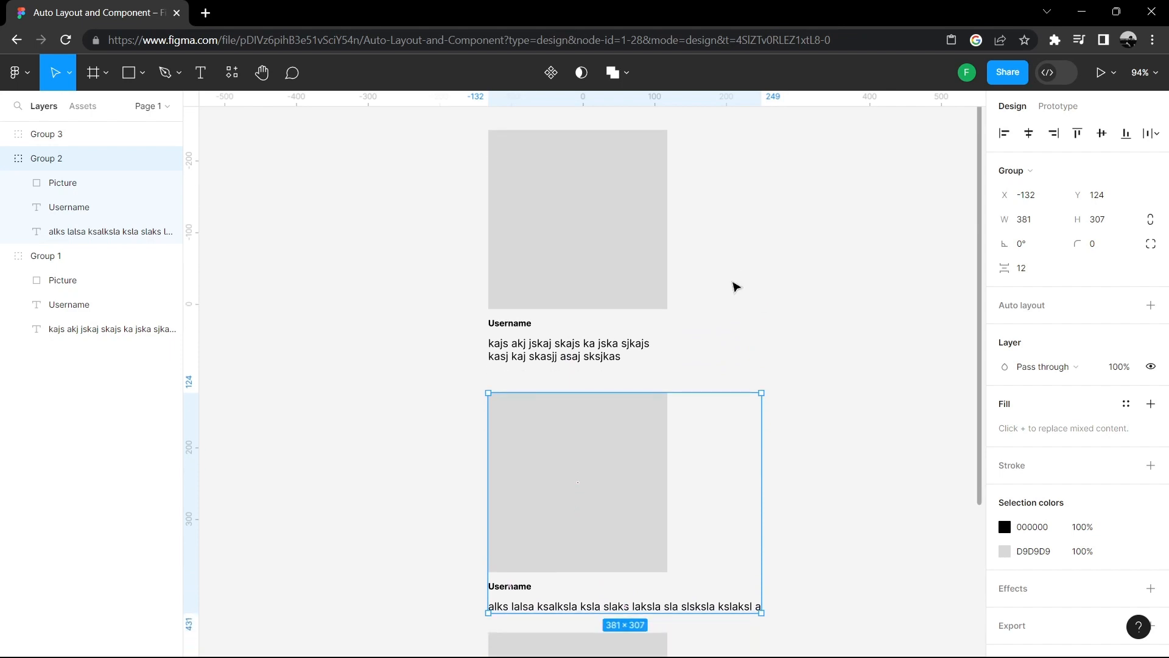
pyautogui.scroll(-4, 785, 307)
pyautogui.doubleClick(734, 456)
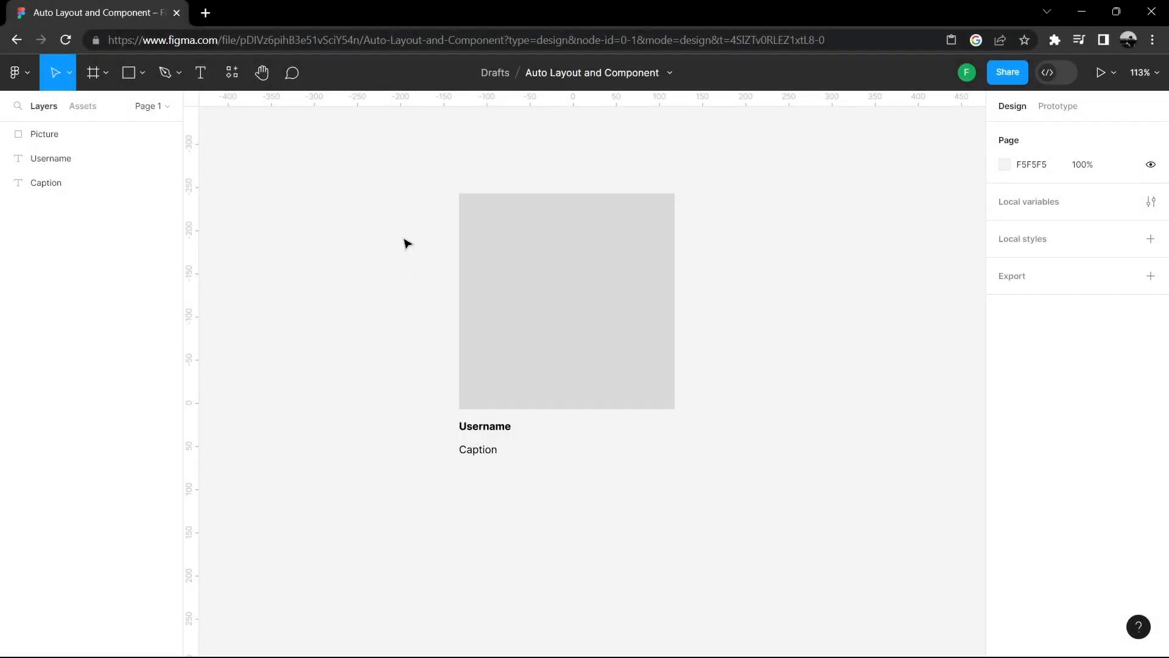
# - Group the card's picture, username and caption layers, then turn the group into a component
pyautogui.moveTo(402, 237); pyautogui.dragTo(629, 458)
pyautogui.rightClick(522, 210)
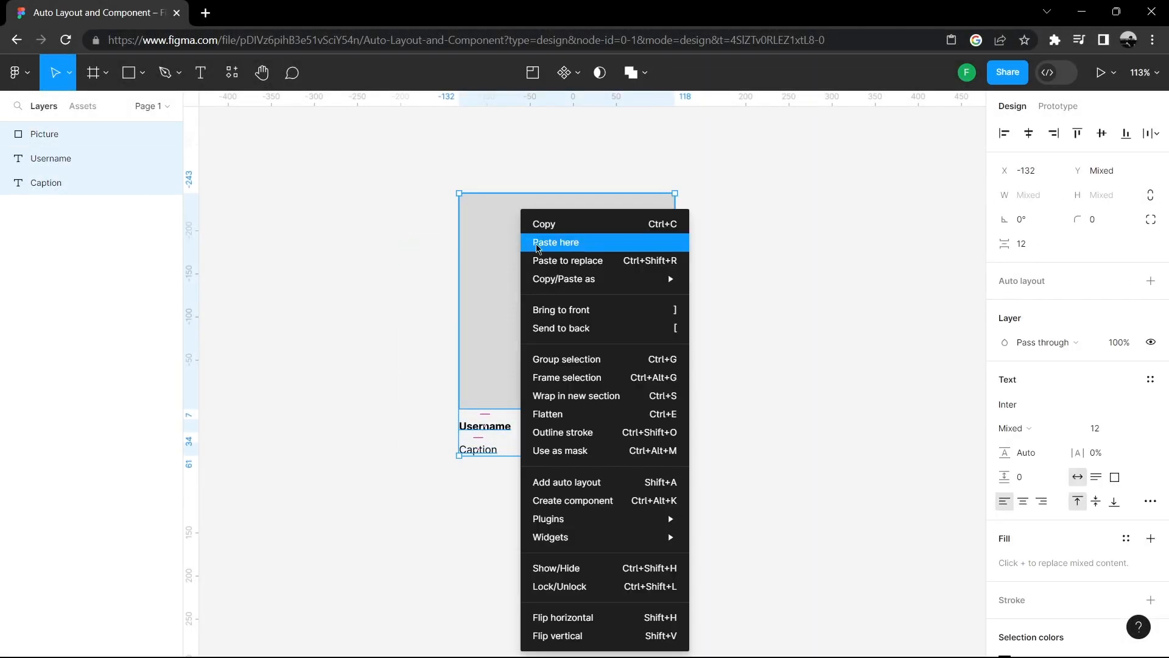
pyautogui.click(599, 360)
pyautogui.rightClick(605, 347)
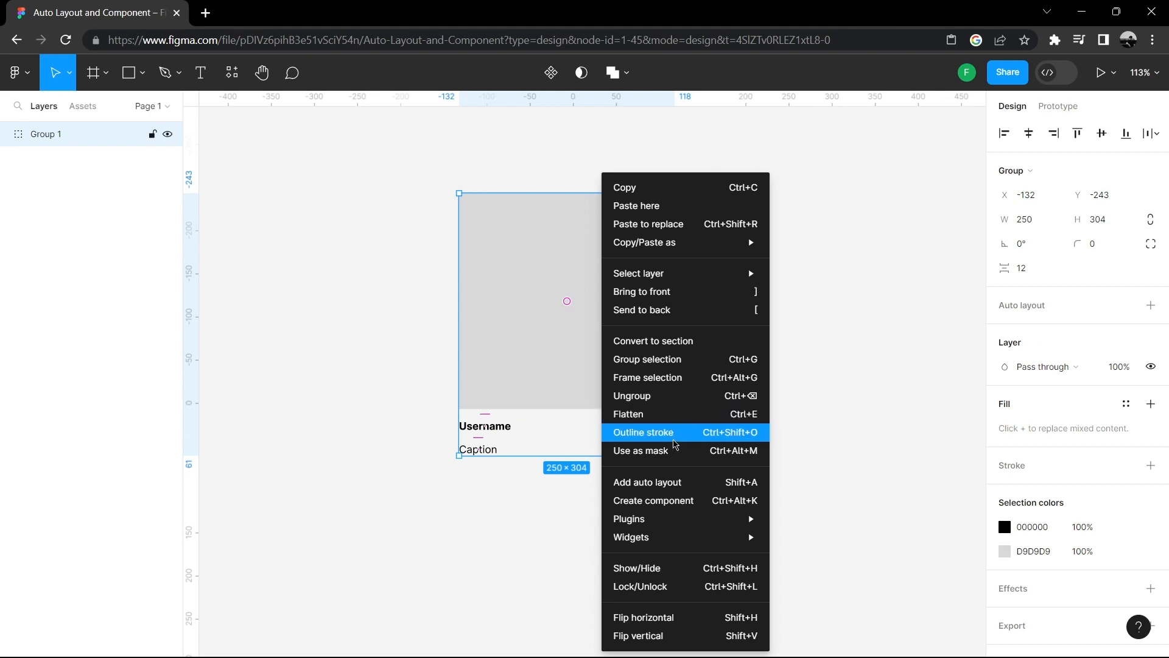
pyautogui.click(680, 502)
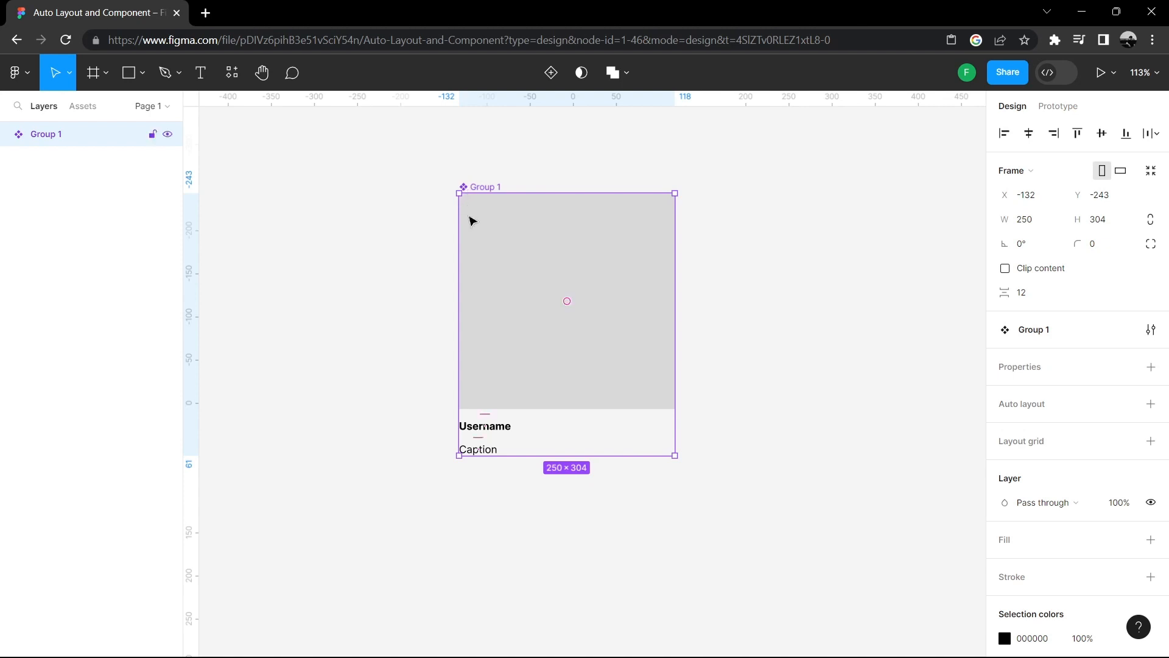
# - Copy the component and paste an instance of it, placing it directly below the original card
pyautogui.moveTo(575, 272); pyautogui.dragTo(562, 243)
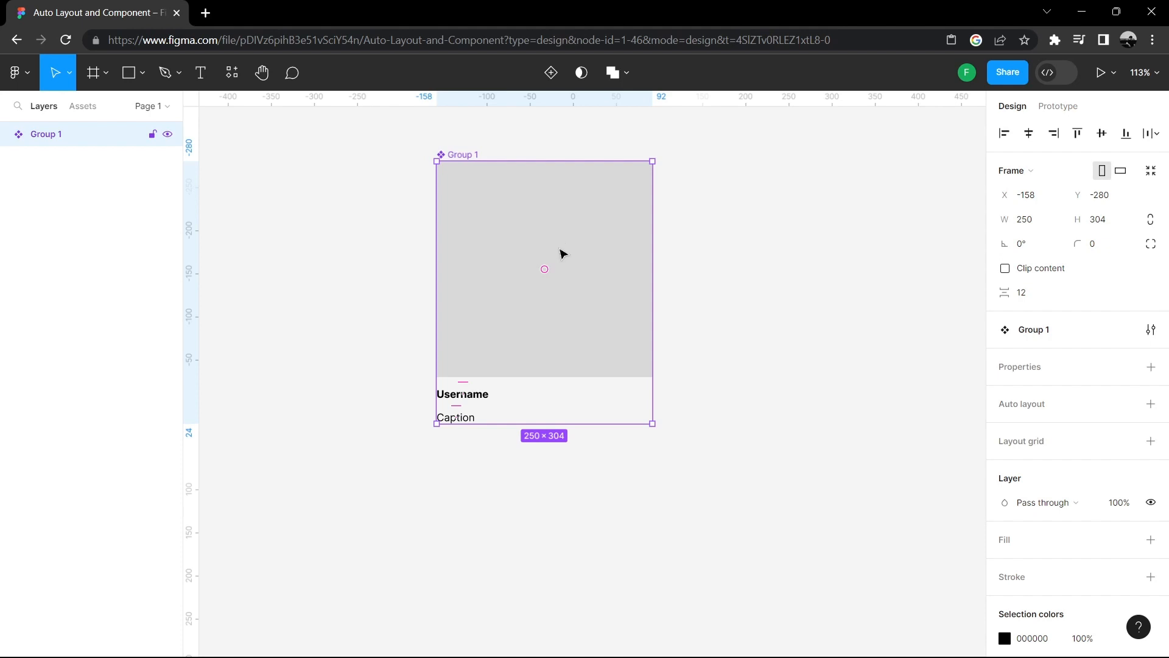
pyautogui.rightClick(560, 268)
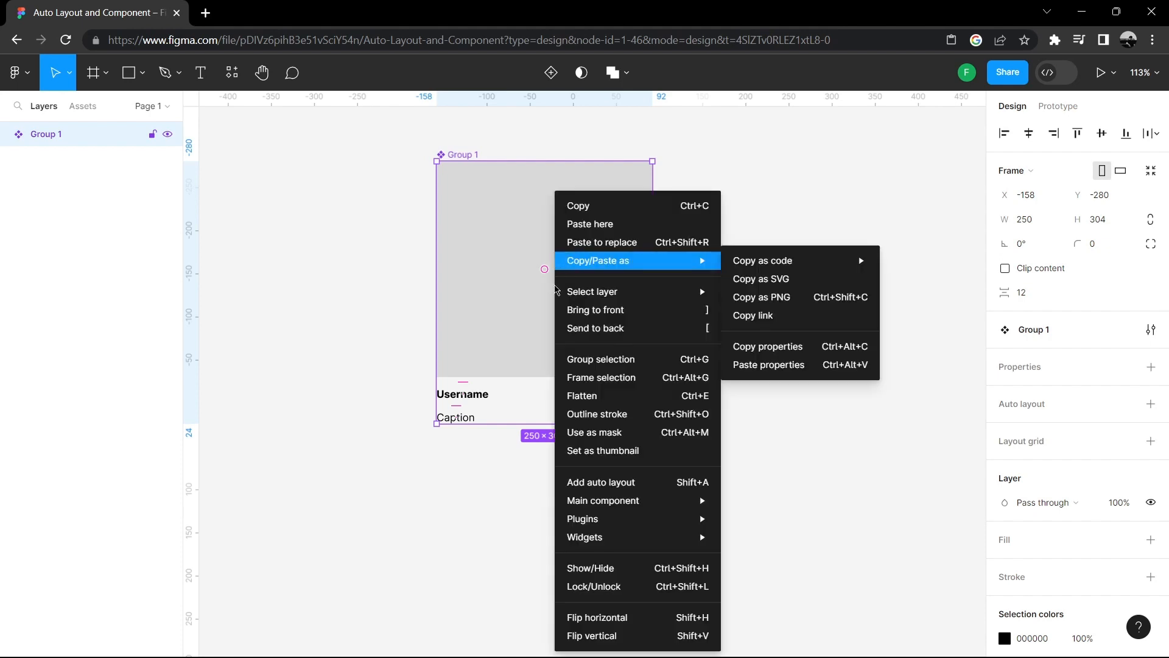
pyautogui.click(601, 205)
pyautogui.rightClick(617, 476)
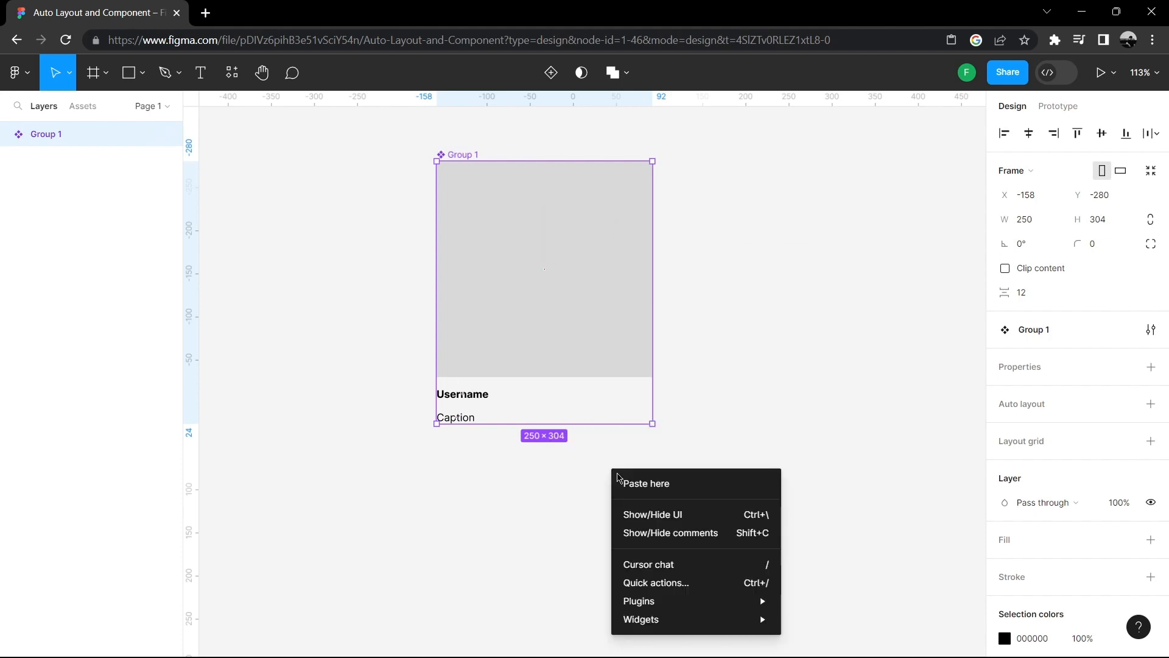
pyautogui.click(645, 483)
pyautogui.scroll(-2, 734, 277)
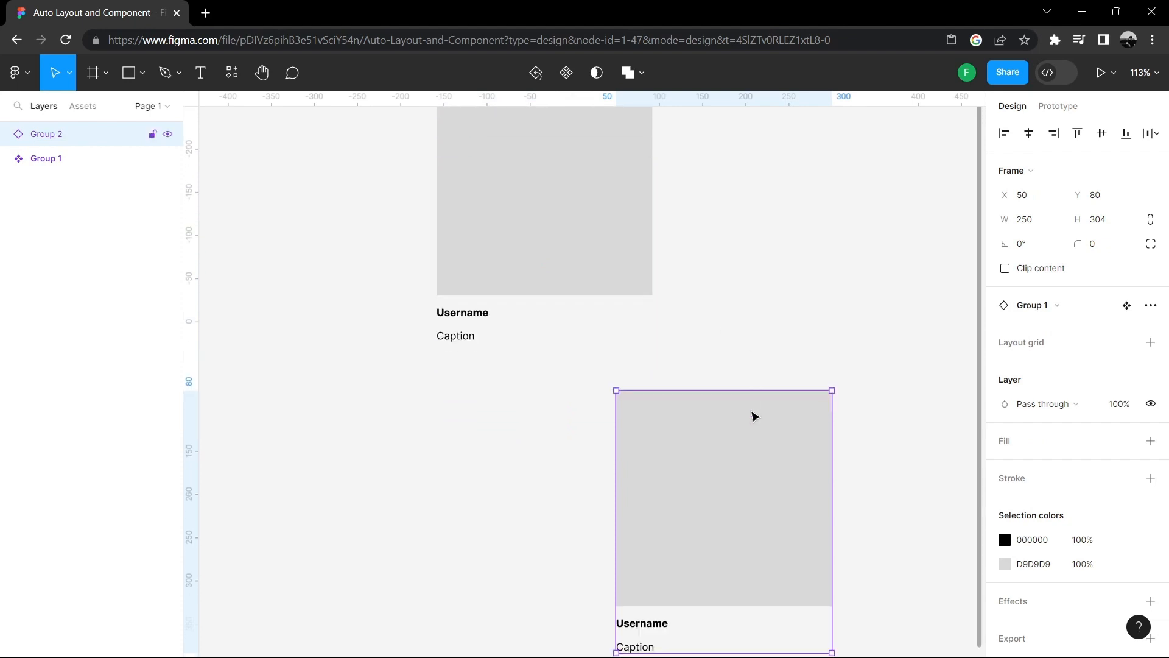
pyautogui.scroll(-2, 755, 416)
pyautogui.moveTo(752, 409); pyautogui.dragTo(608, 431)
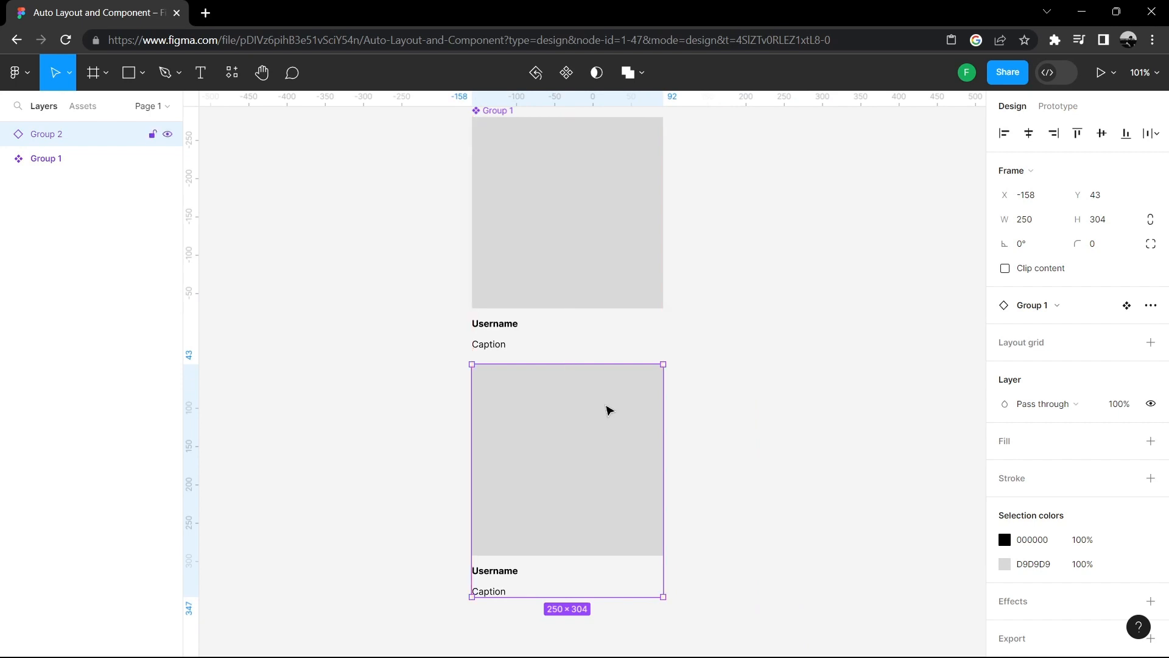
# - Set the main component's caption font size to 15
pyautogui.scroll(-1, 511, 262)
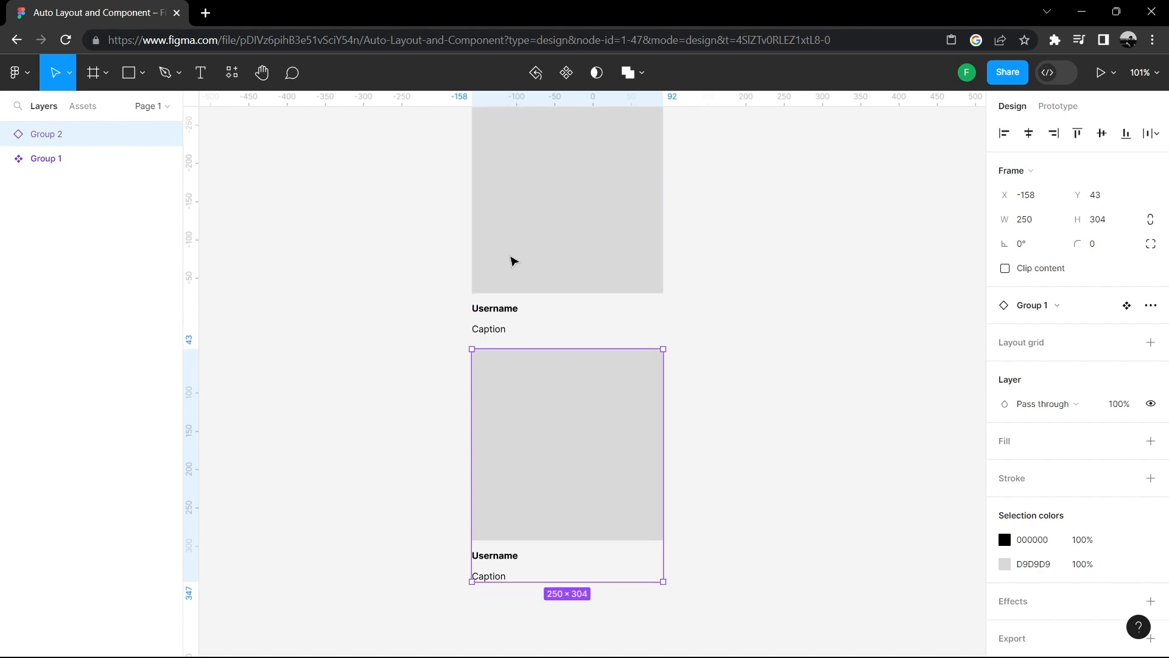
pyautogui.click(495, 335)
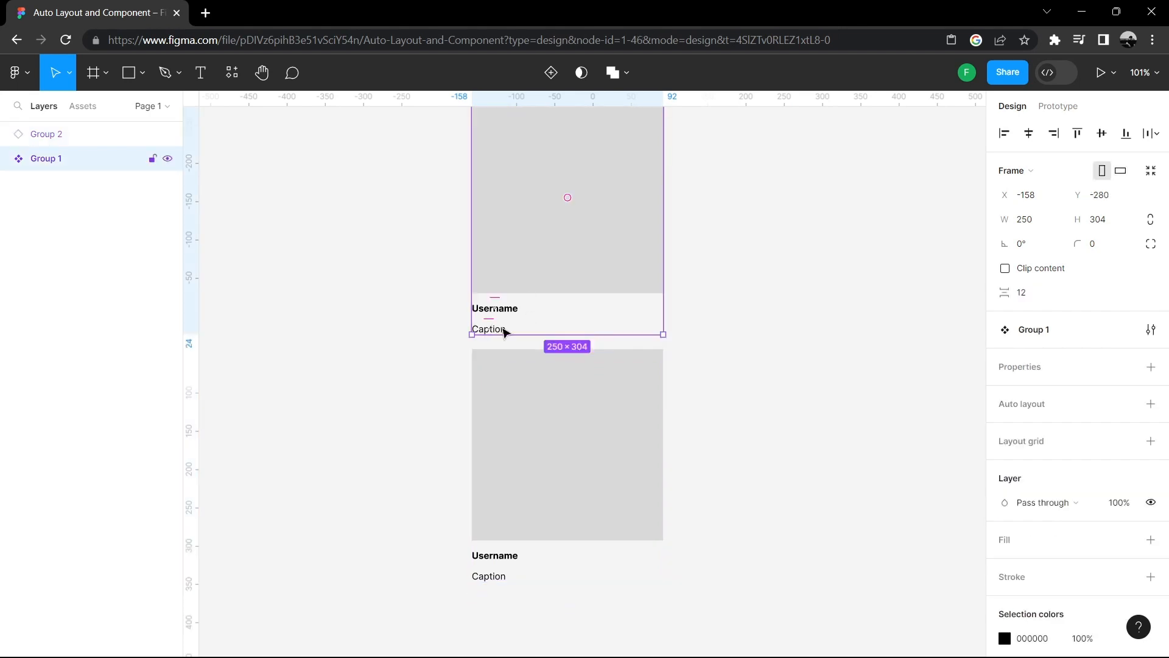
pyautogui.doubleClick(504, 332)
pyautogui.doubleClick(493, 332)
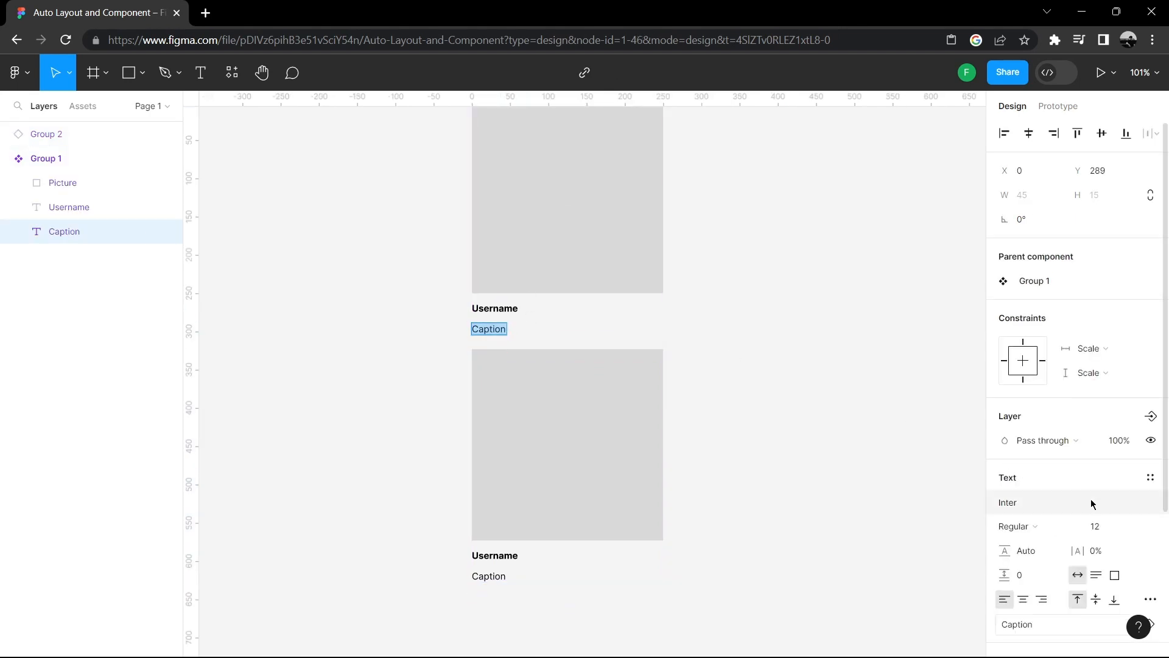
pyautogui.click(1110, 525)
pyautogui.write('15')
pyautogui.press('Return')
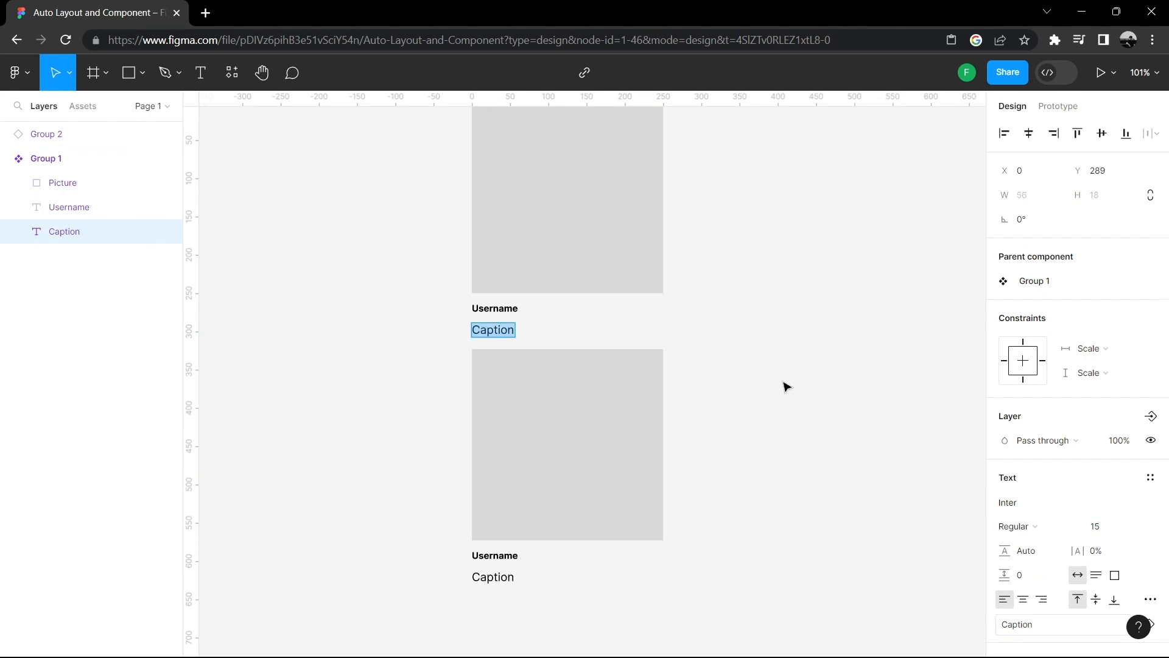
pyautogui.press('Escape')
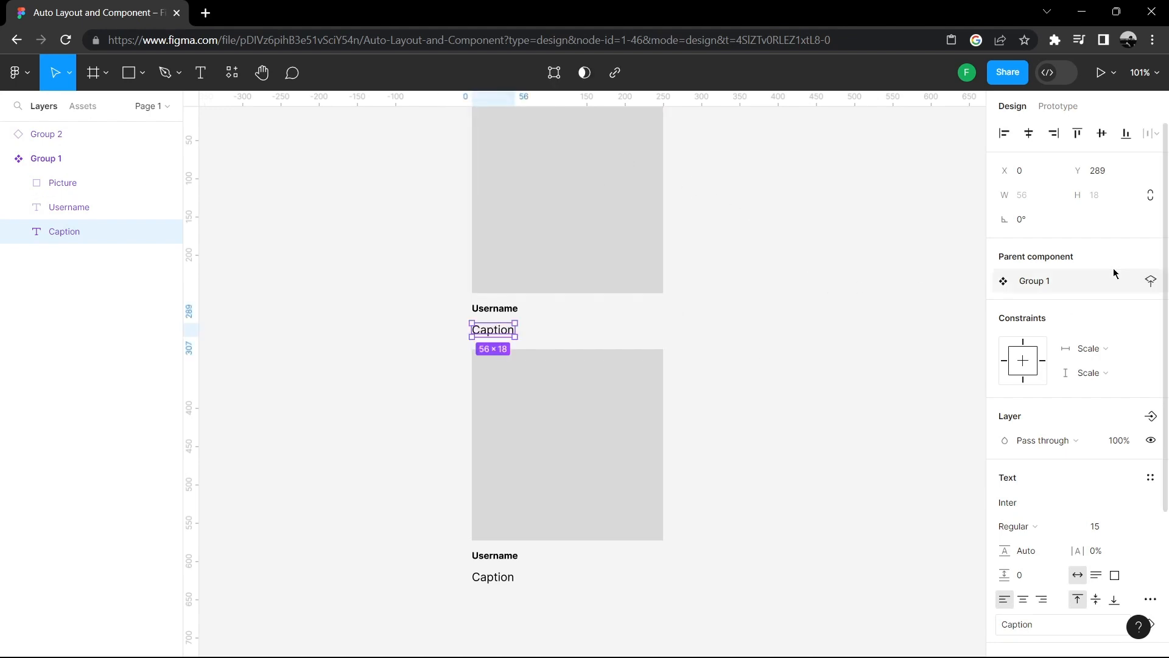
# - Give the main component's picture a corner radius of 10
pyautogui.scroll(2, 682, 254)
pyautogui.doubleClick(587, 253)
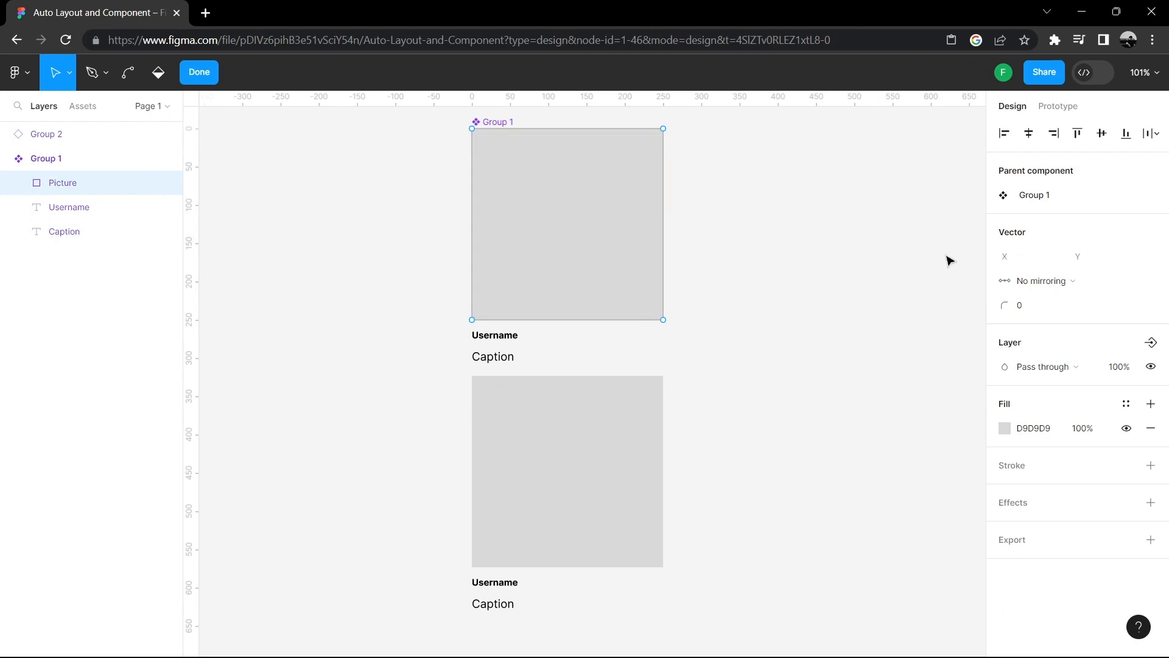
pyautogui.press('Escape')
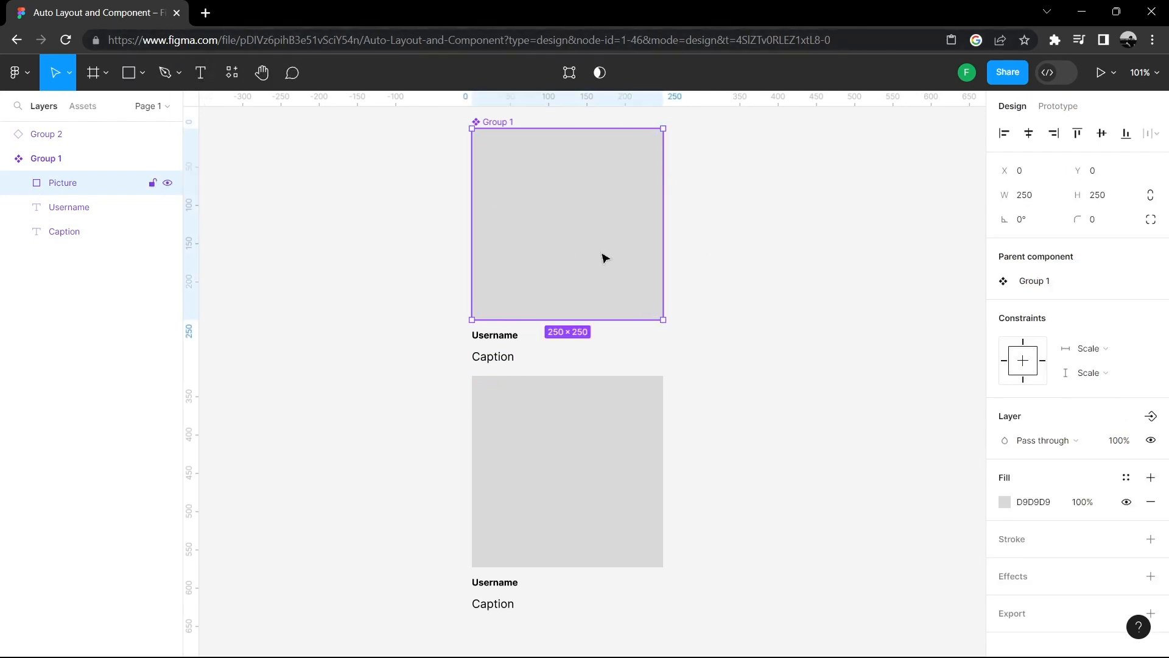
pyautogui.click(1126, 220)
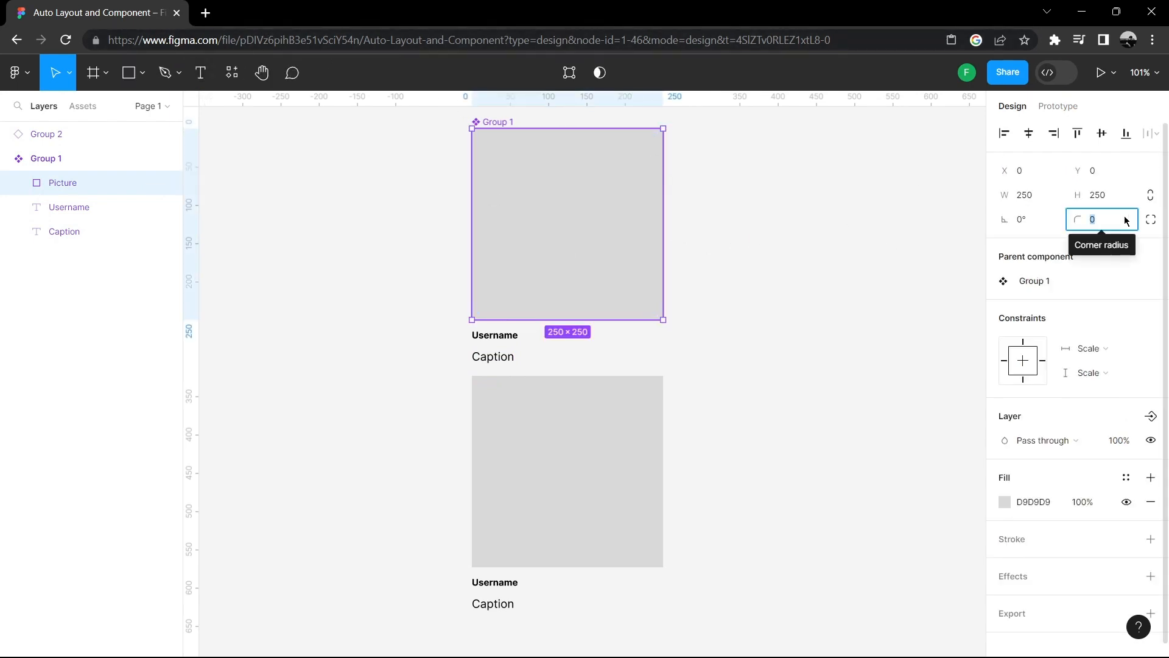
pyautogui.write('1')
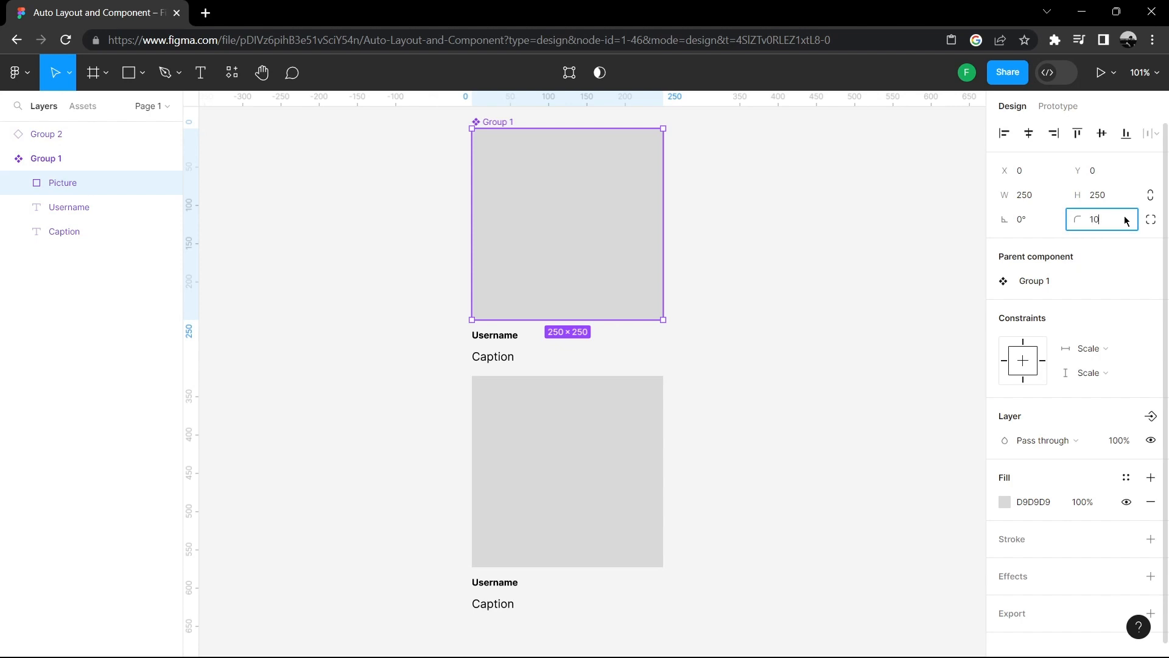
pyautogui.press('Return')
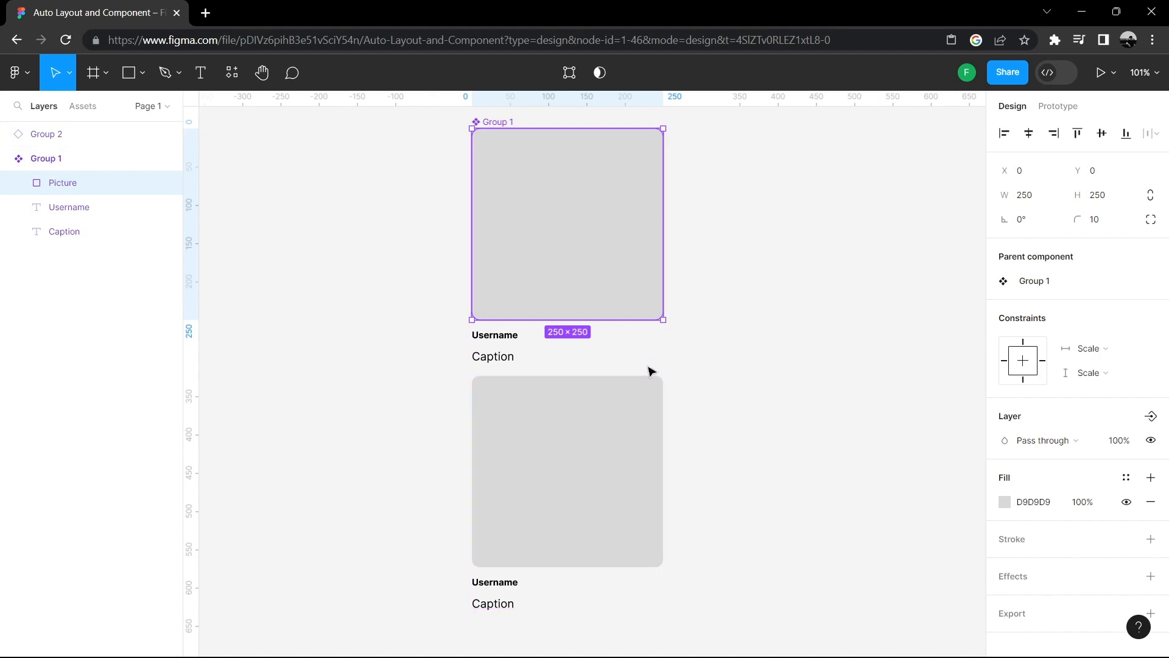
pyautogui.click(814, 245)
# - Replace the instance's caption with a long single line of random text
pyautogui.scroll(-2, 800, 219)
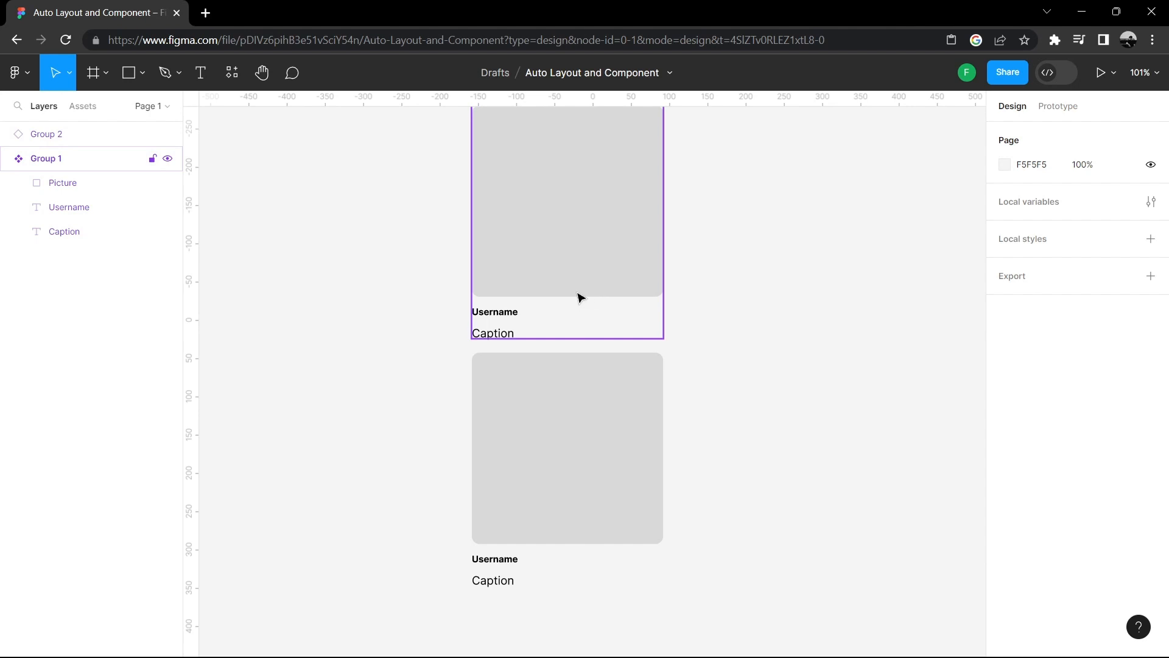
pyautogui.scroll(-2, 612, 265)
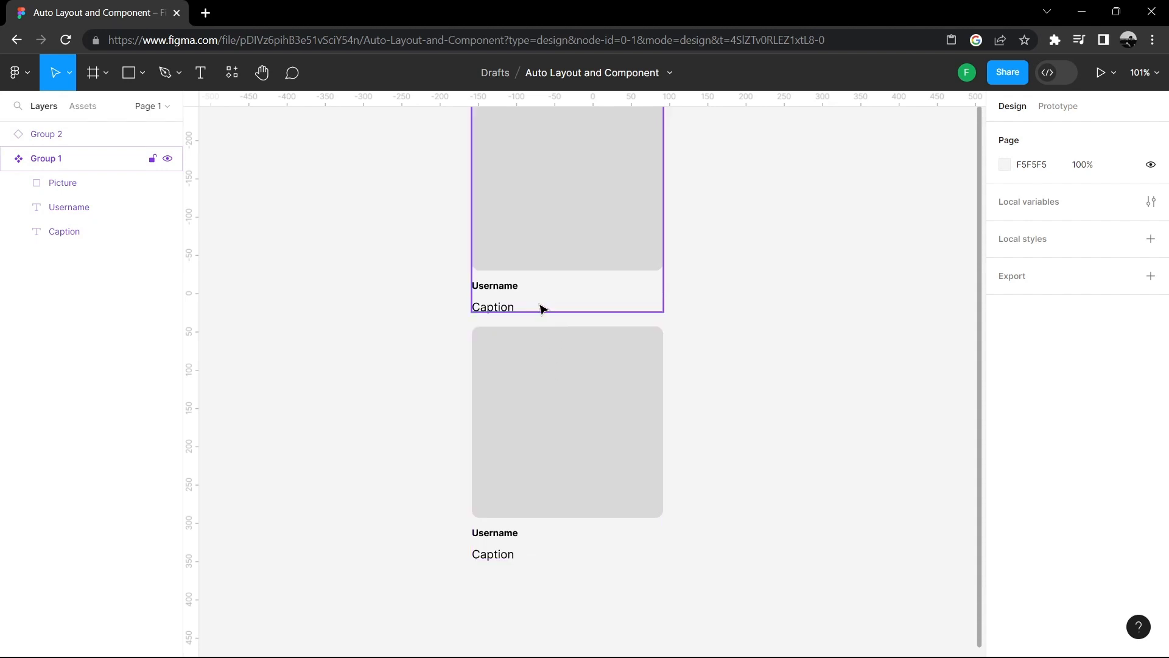
pyautogui.scroll(-2, 542, 309)
pyautogui.click(506, 518)
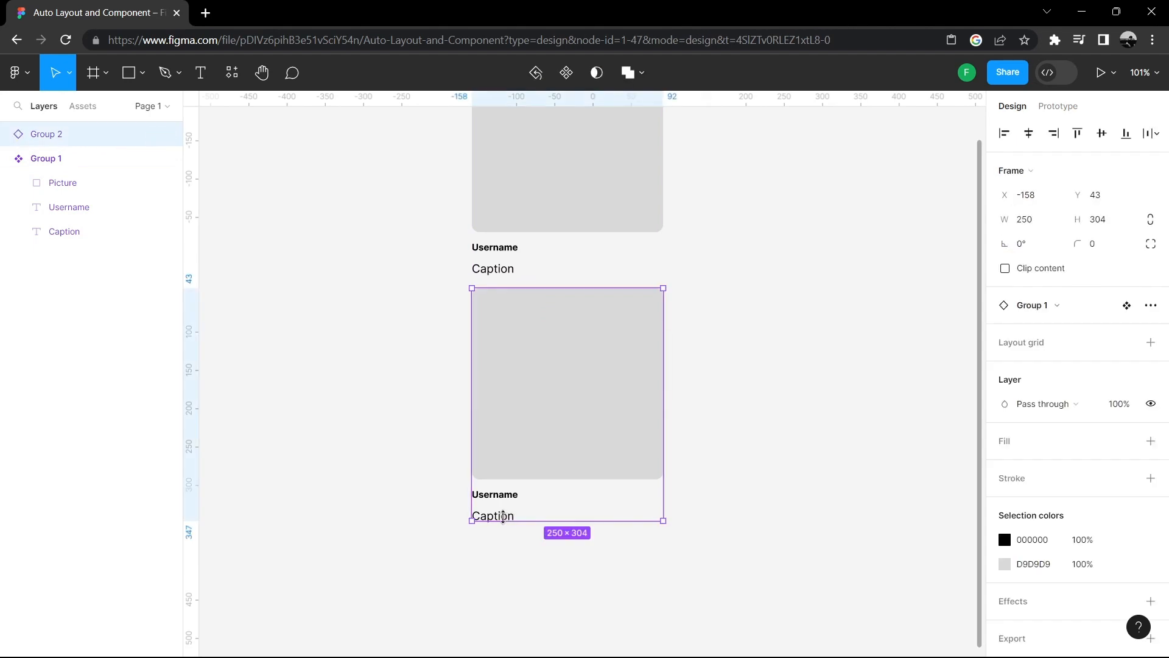
pyautogui.doubleClick(503, 516)
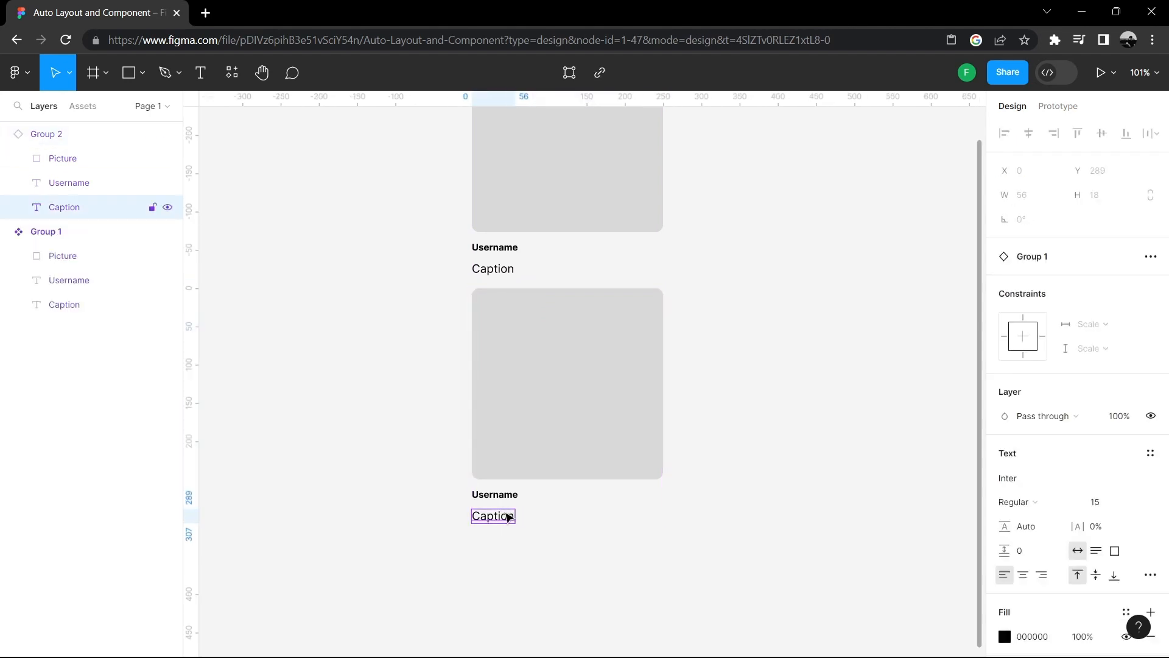
pyautogui.doubleClick(503, 518)
pyautogui.write('asaksja')
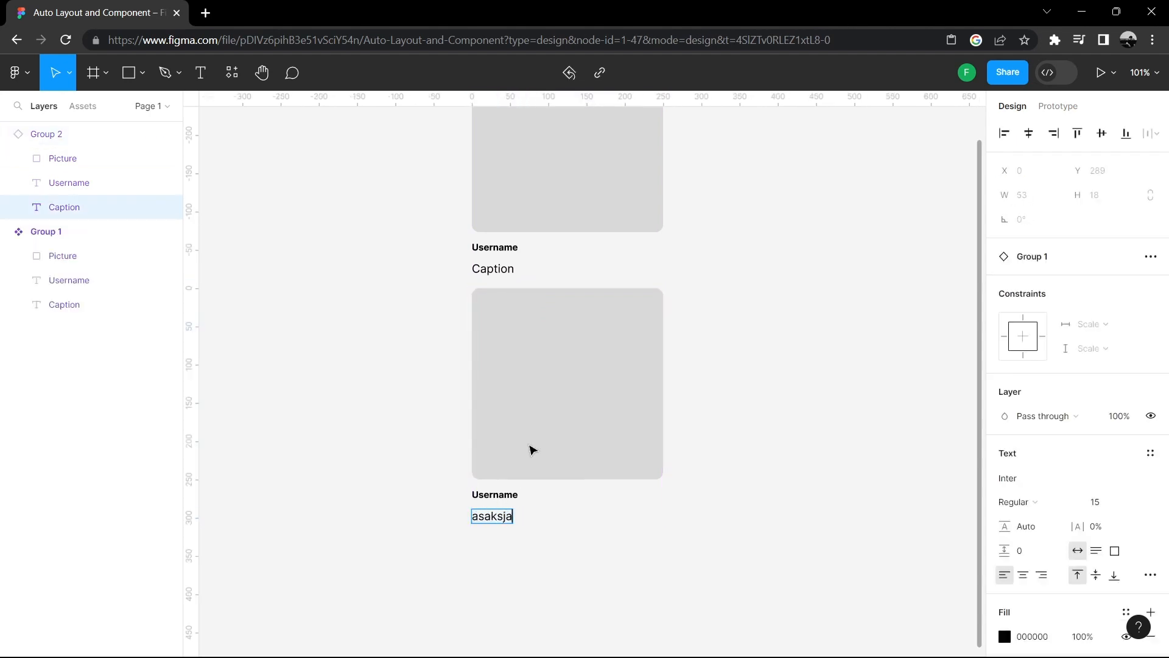
pyautogui.write('kkka')
pyautogui.write('sjjjjjjjjjjjjjjjjjjjjasjkajsak')
pyautogui.write('ajs kajs kajskjkasas')
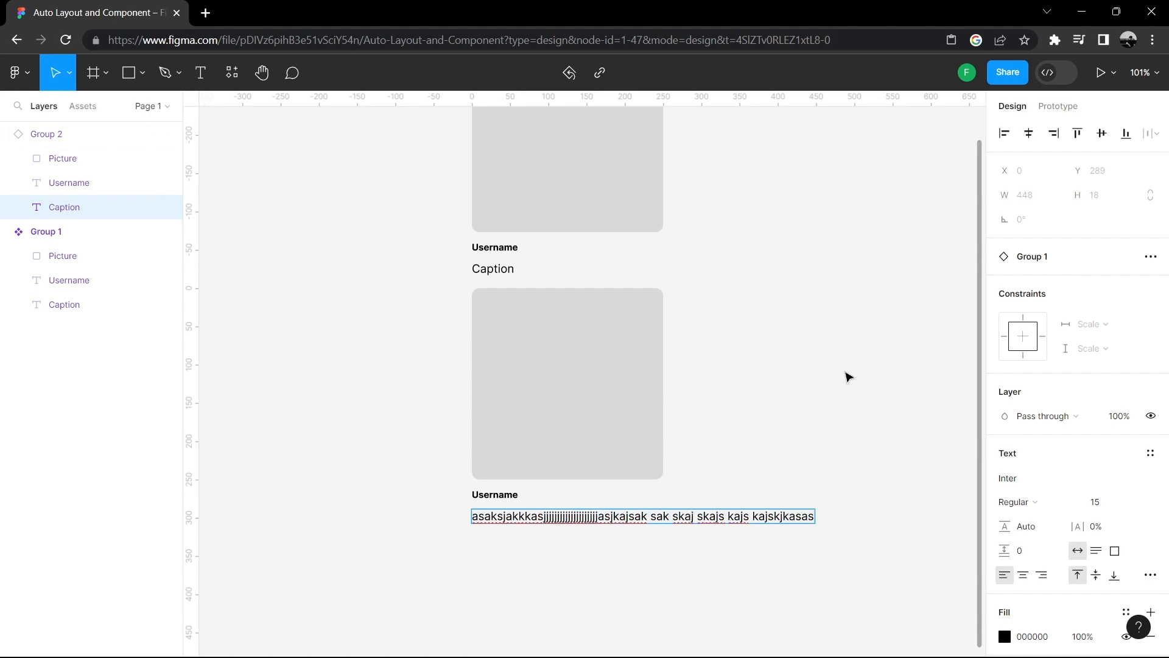
pyautogui.press('Escape')
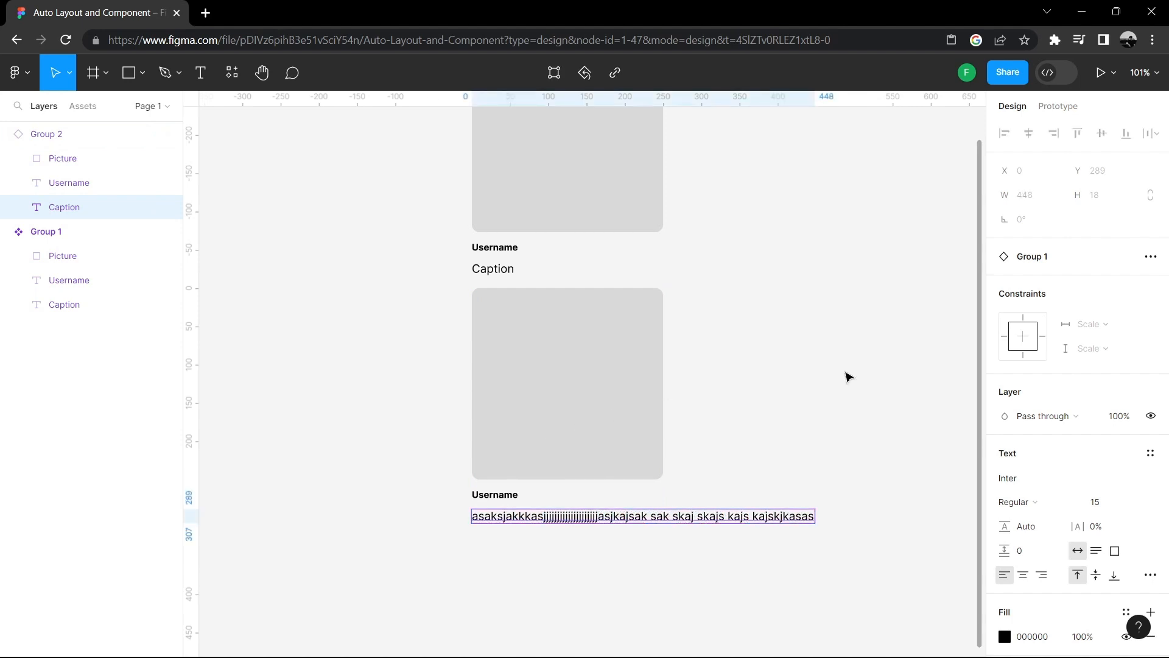
pyautogui.click(850, 377)
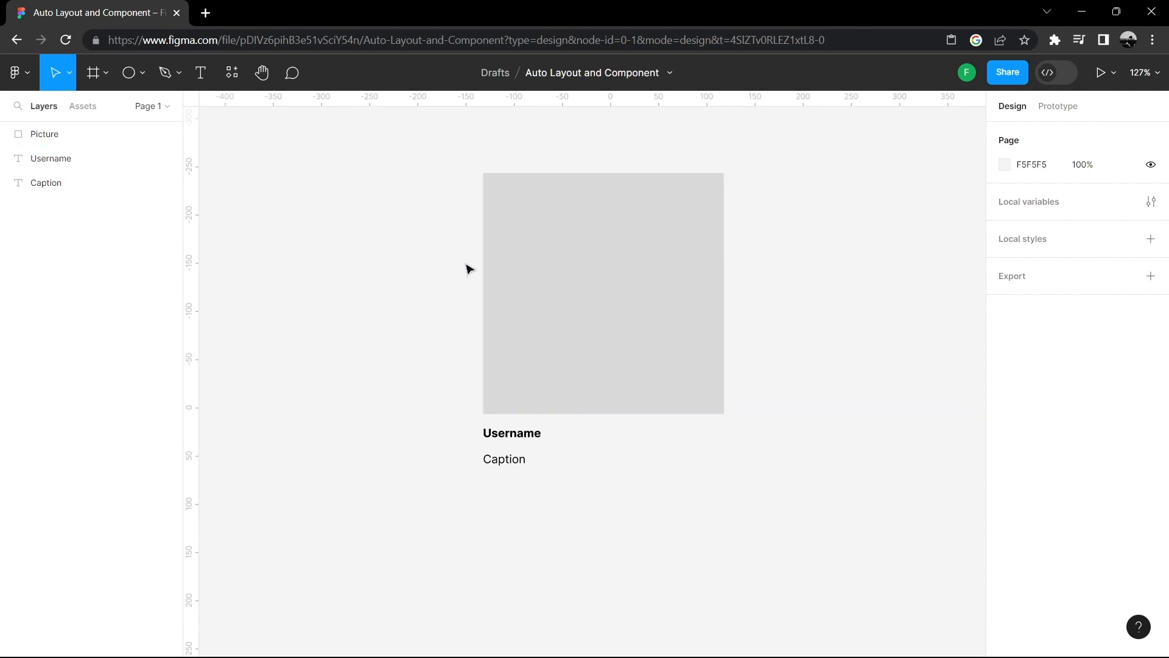
# - Draw a circle about 38 by 38 with the Ellipse tool at the picture's lower-left corner, just above the username
pyautogui.click(142, 73)
pyautogui.click(137, 165)
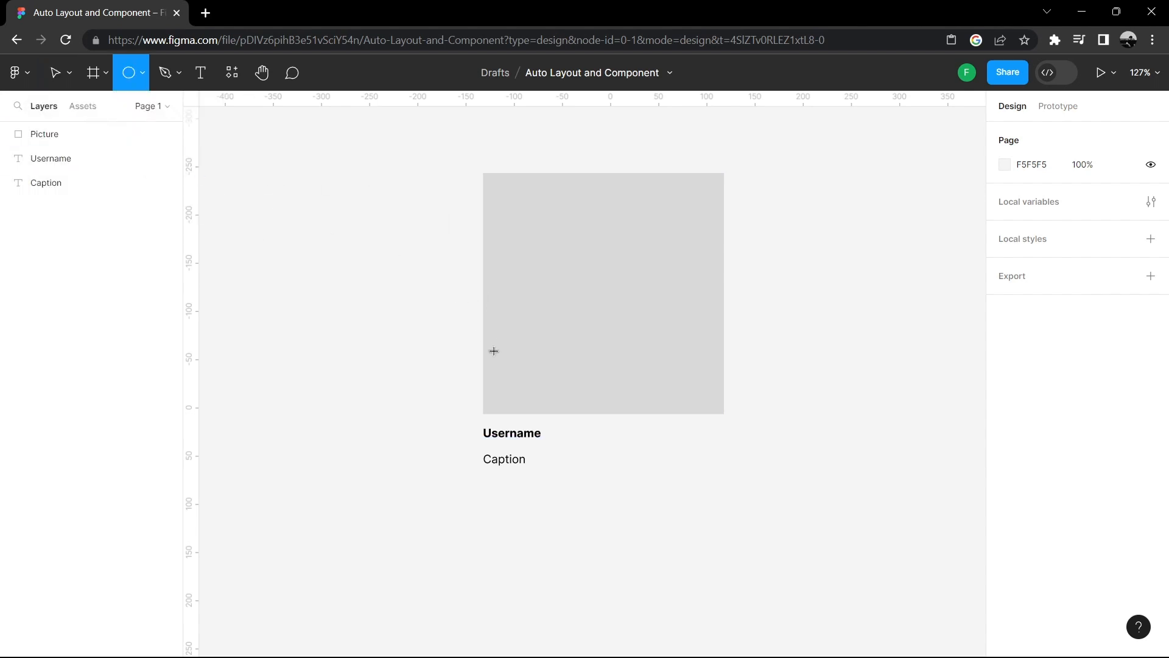
pyautogui.scroll(1, 496, 354)
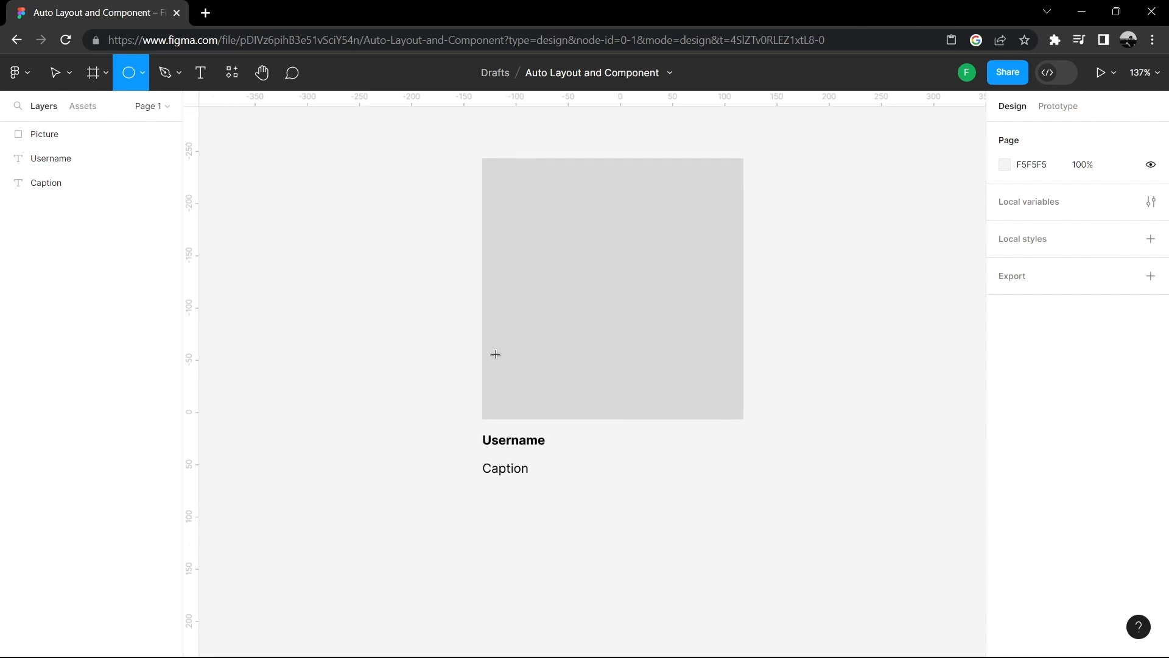
pyautogui.scroll(1, 495, 354)
pyautogui.scroll(-2, 544, 350)
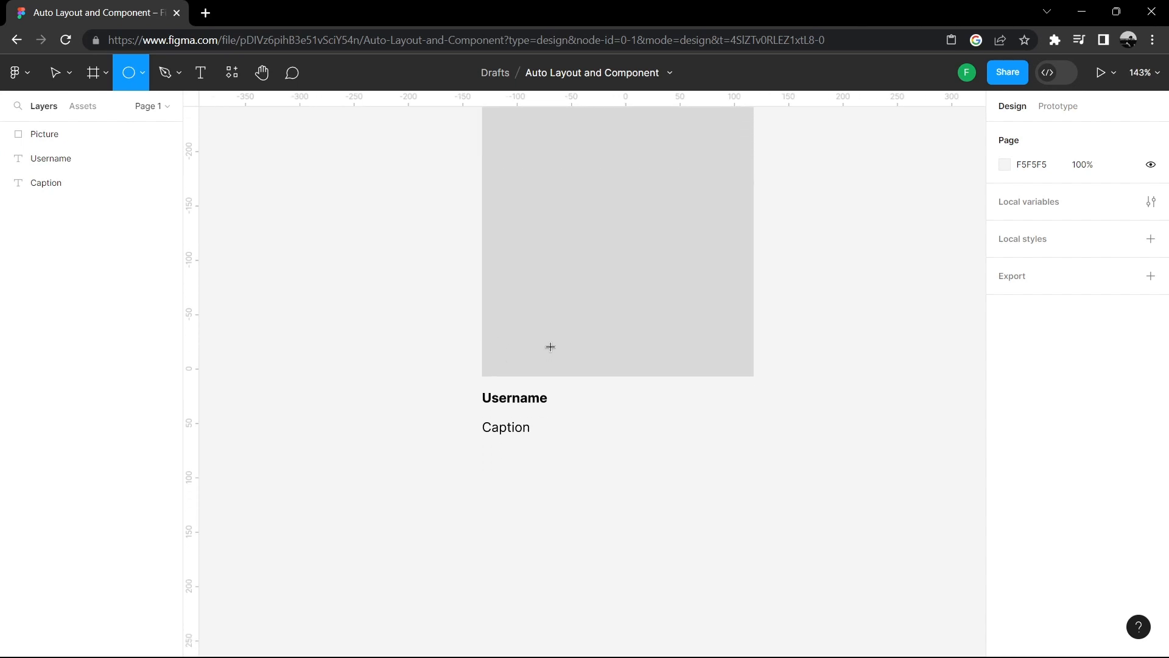
pyautogui.scroll(-1, 550, 346)
pyautogui.moveTo(469, 339)
pyautogui.mouseDown()
pyautogui.moveTo(522, 397)
pyautogui.moveTo(511, 381)
pyautogui.mouseUp()
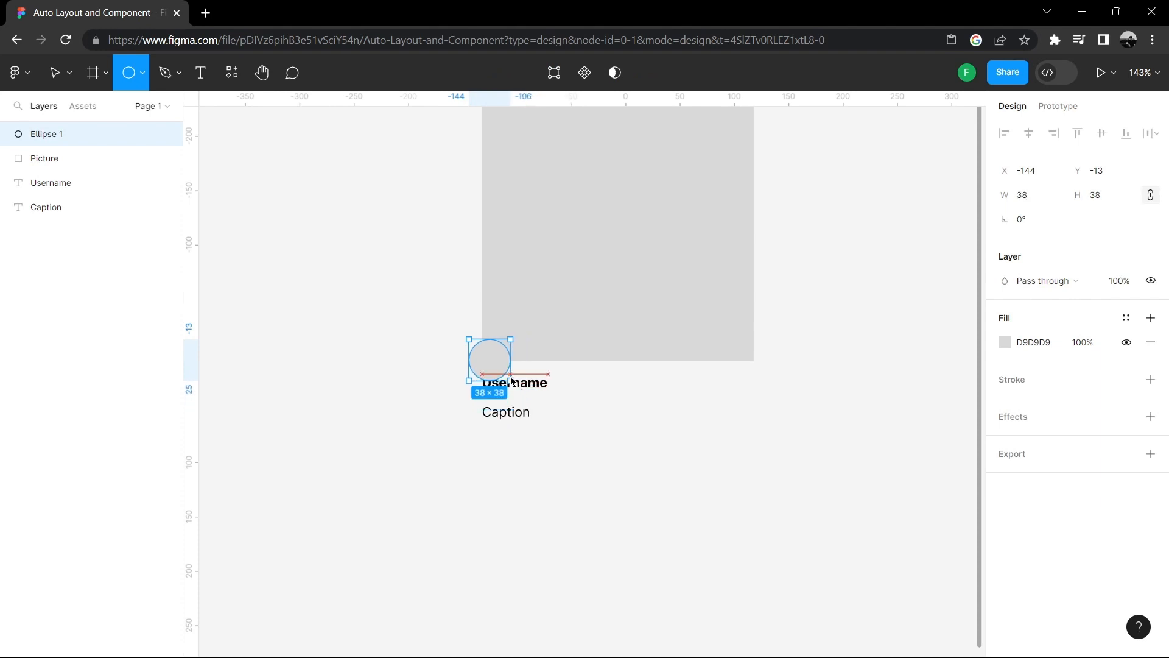
pyautogui.moveTo(512, 384); pyautogui.dragTo(506, 366)
# - Resize the circle to 26 by 26
pyautogui.click(1053, 203)
pyautogui.write('26')
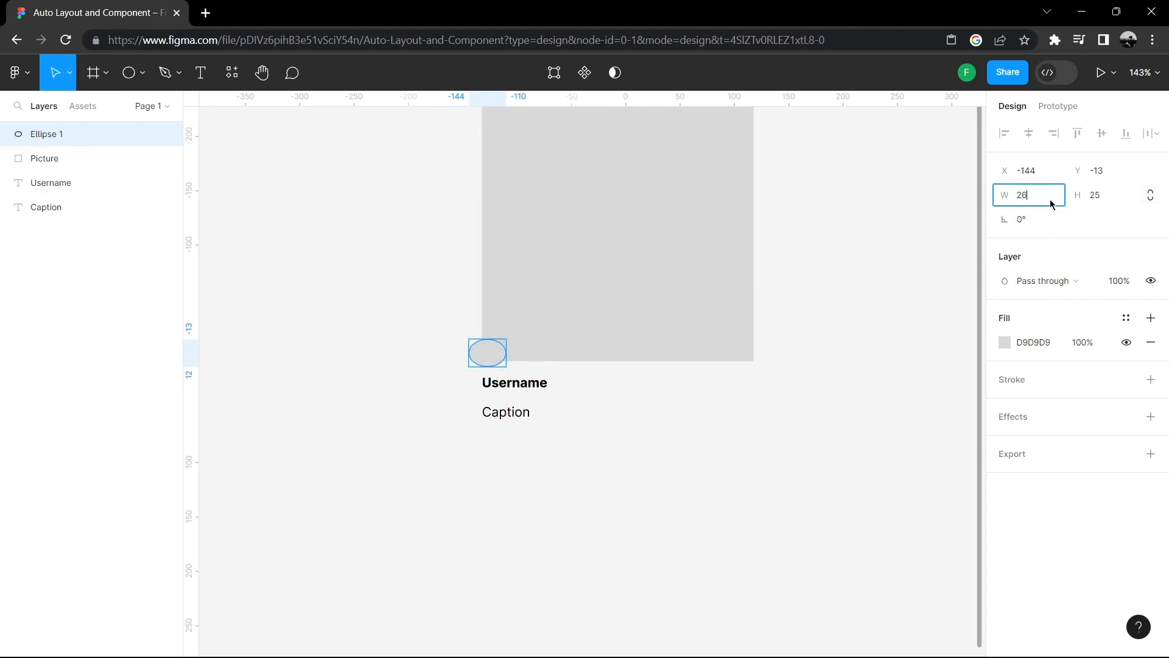
pyautogui.press('Return')
pyautogui.click(1095, 197)
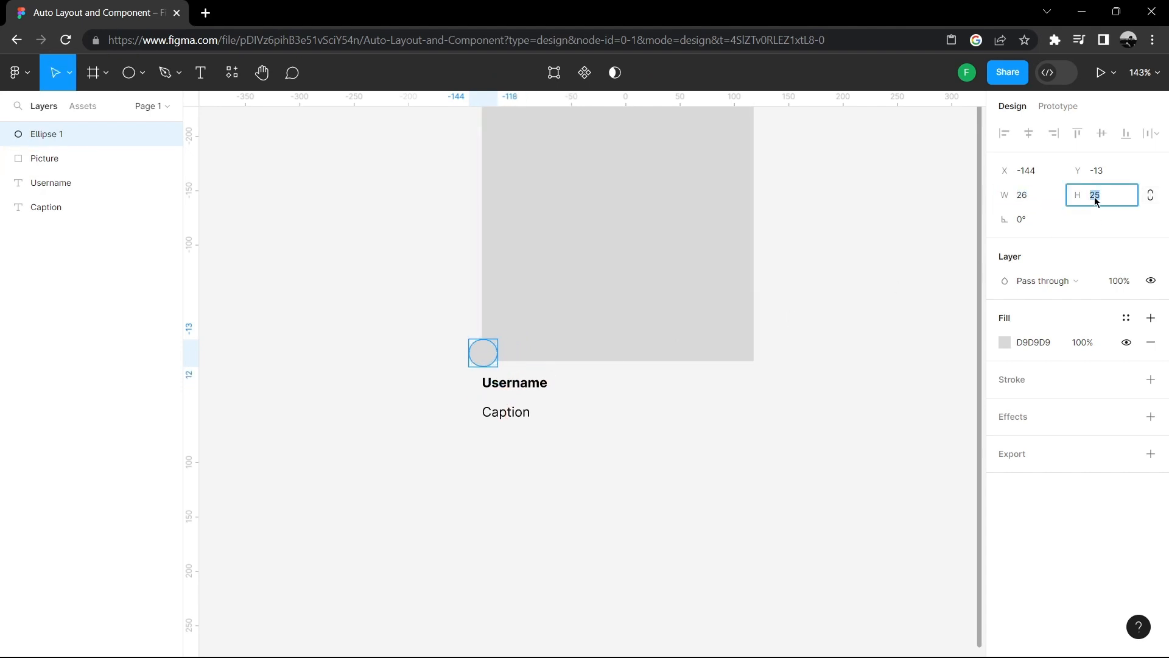
pyautogui.write('26')
pyautogui.press('Return')
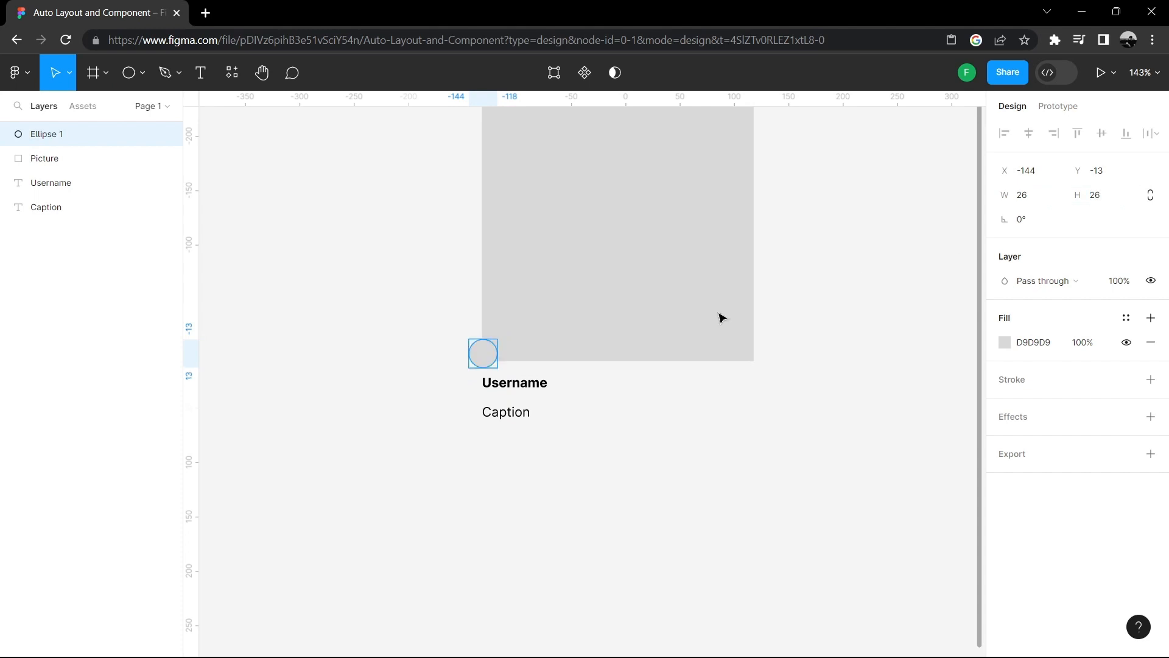
# - Move the username beside the avatar and shift the caption lower beneath them
pyautogui.moveTo(541, 387); pyautogui.dragTo(571, 390)
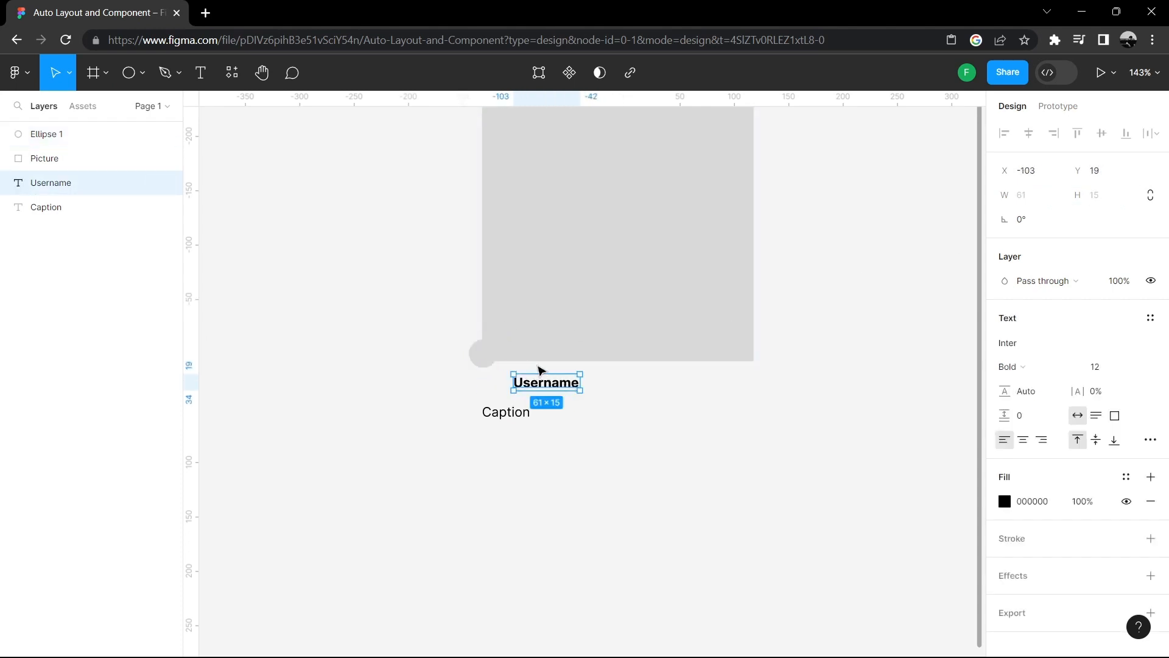
pyautogui.moveTo(480, 365); pyautogui.dragTo(756, 391)
pyautogui.click(590, 444)
pyautogui.click(539, 393)
pyautogui.click(503, 437)
pyautogui.moveTo(505, 414); pyautogui.dragTo(510, 427)
# - Paste the long random text into the caption, replacing its placeholder
pyautogui.click(535, 454)
pyautogui.click(514, 424)
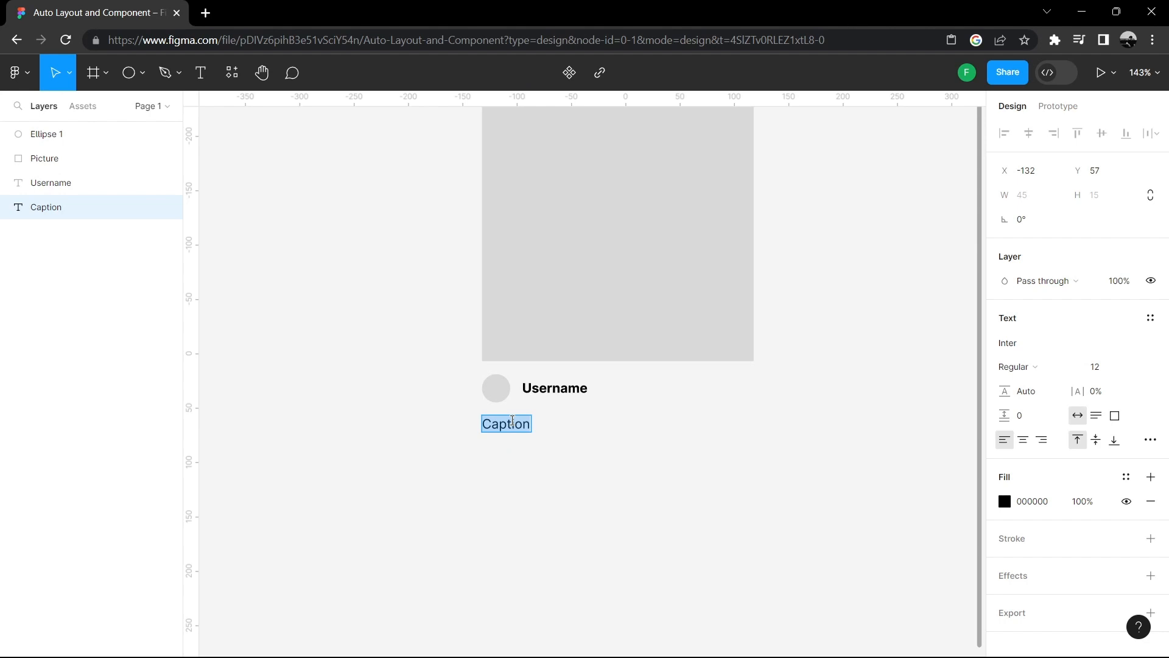
pyautogui.hotkey('ctrl', 'v')
pyautogui.press('Escape')
# - Narrow the caption text box to a width of 250 so the long text wraps onto several lines
pyautogui.scroll(-5, 762, 300)
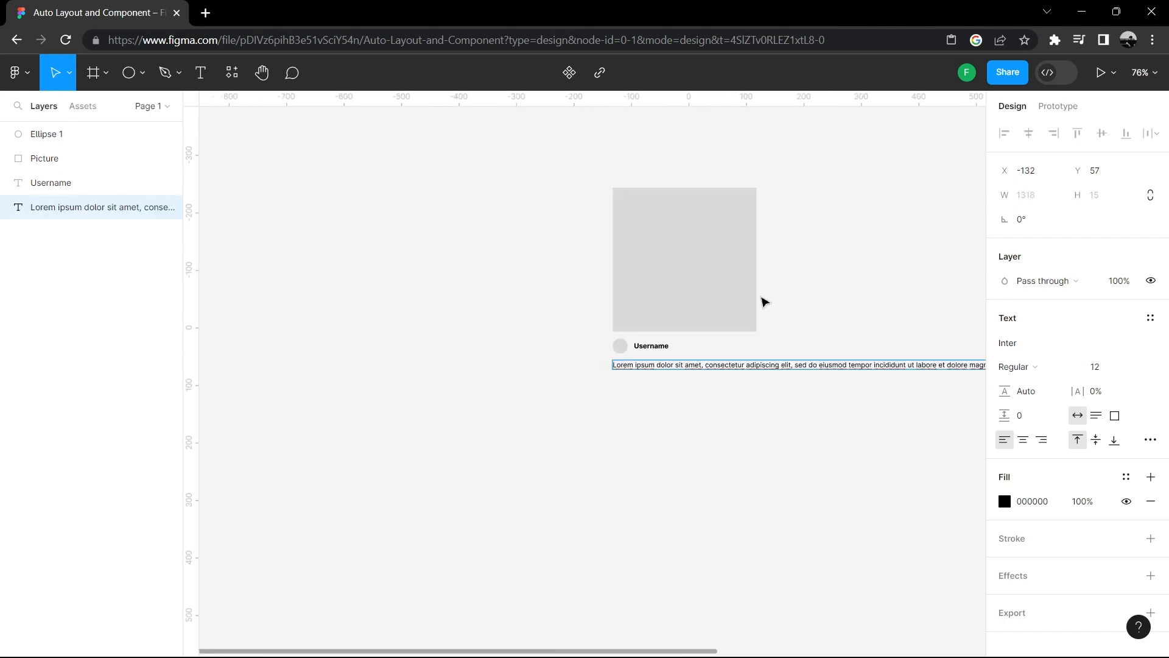
pyautogui.moveTo(880, 289); pyautogui.dragTo(624, 248)
pyautogui.scroll(-2, 657, 239)
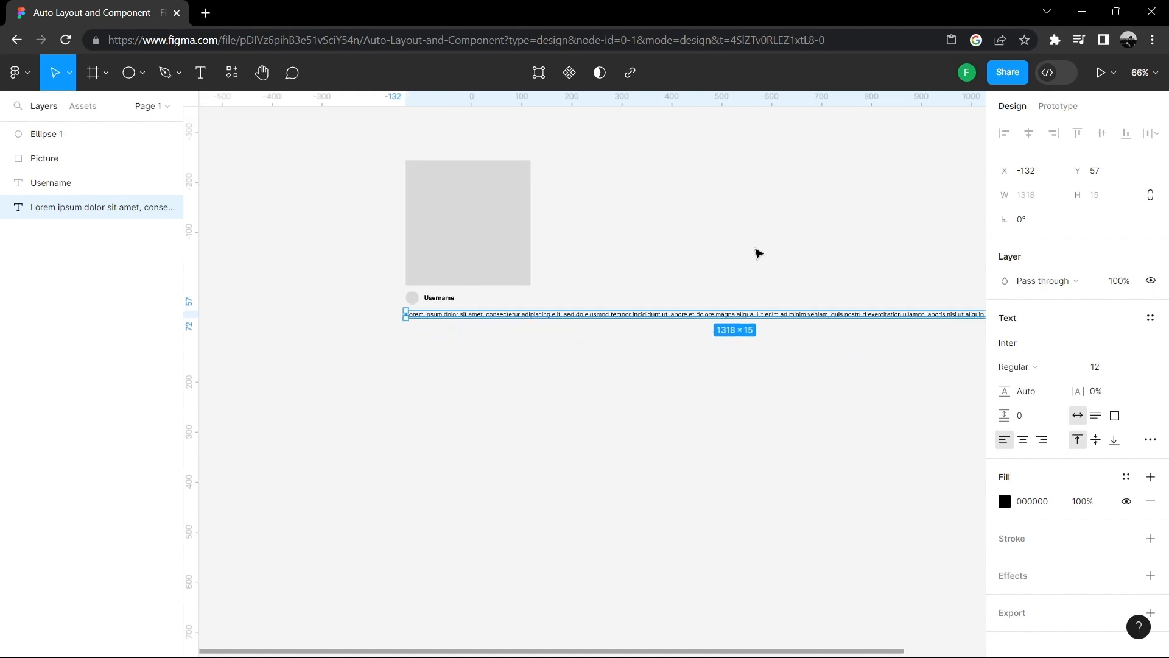
pyautogui.moveTo(839, 239); pyautogui.dragTo(703, 217)
pyautogui.scroll(-1, 706, 219)
pyautogui.hscroll(-2, 716, 222)
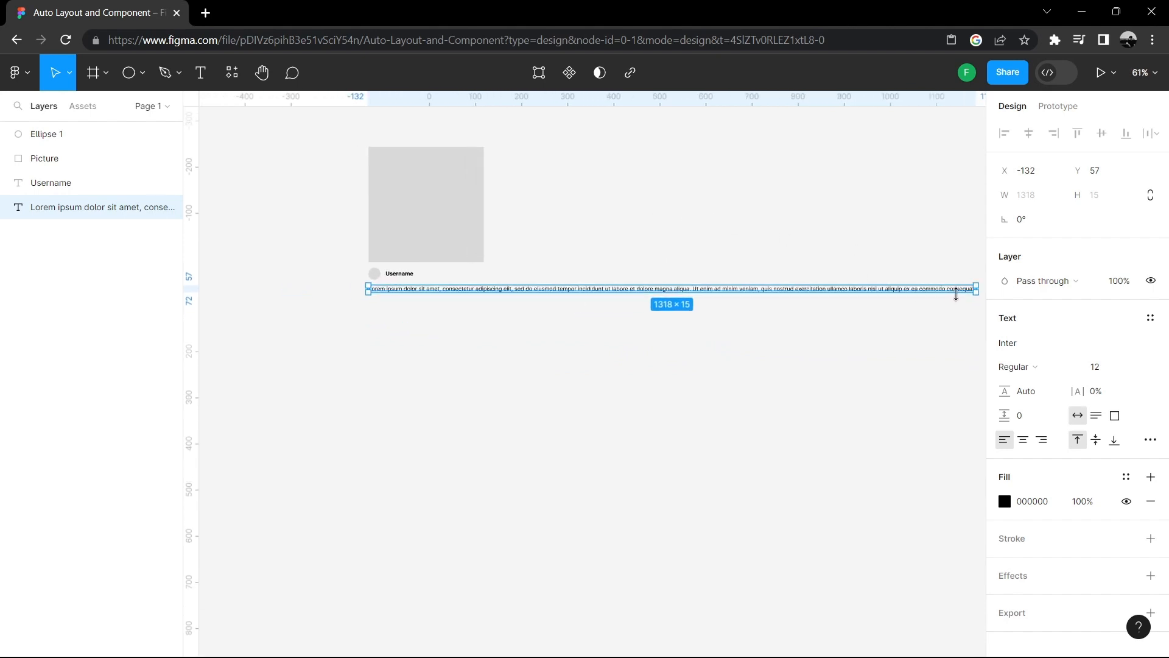
pyautogui.moveTo(974, 286); pyautogui.dragTo(483, 284)
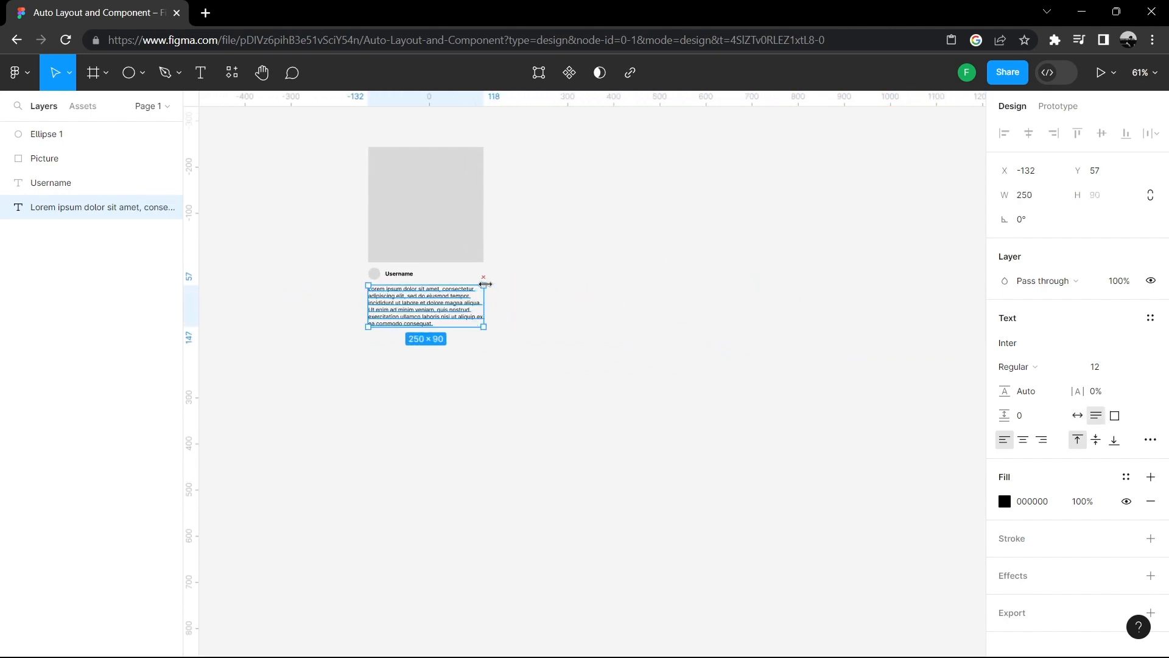
pyautogui.click(545, 287)
# - Add auto layout to the avatar and username together and set their gap to 12
pyautogui.scroll(3, 585, 305)
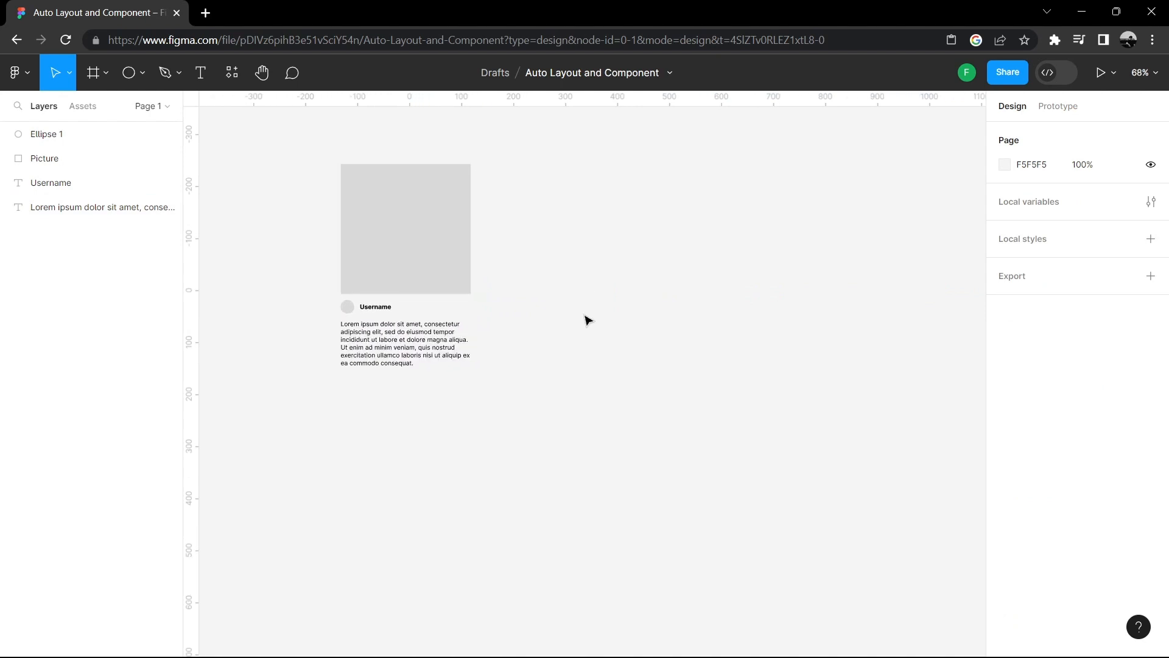
pyautogui.moveTo(582, 316); pyautogui.dragTo(804, 311)
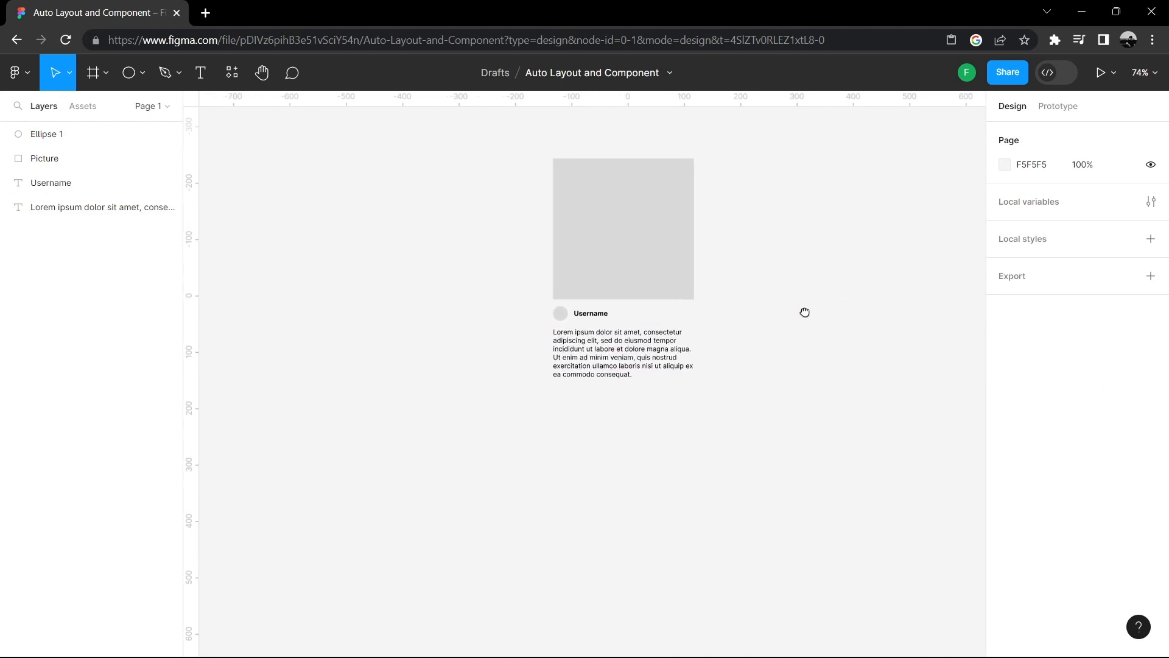
pyautogui.scroll(1, 774, 307)
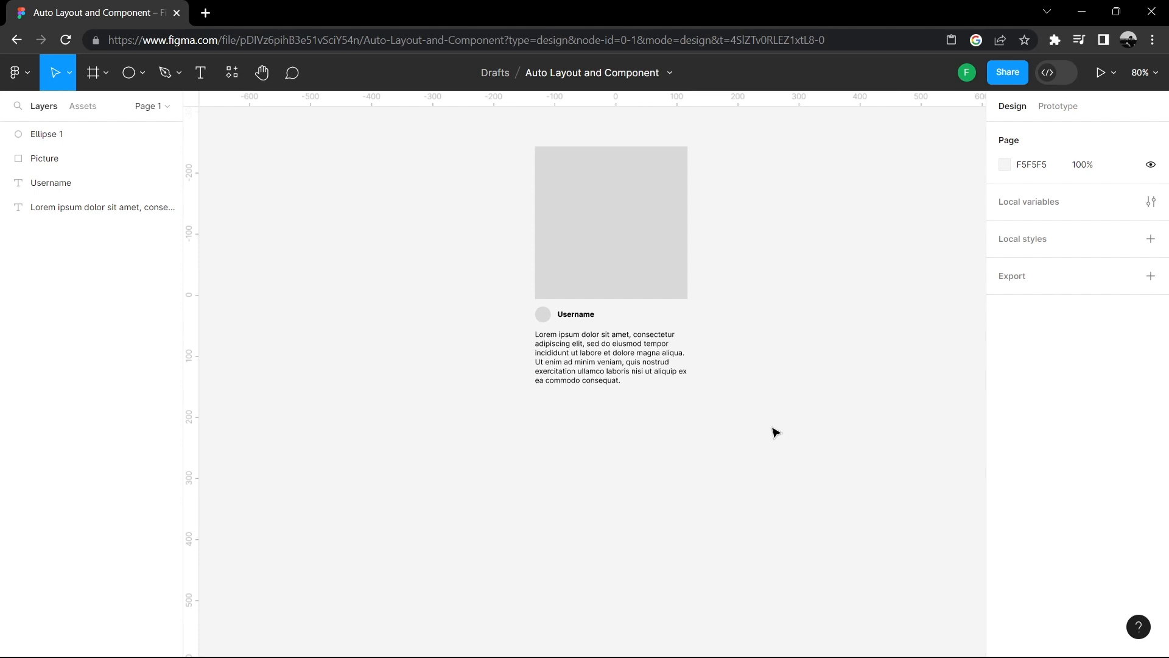
pyautogui.moveTo(771, 426); pyautogui.dragTo(470, 190)
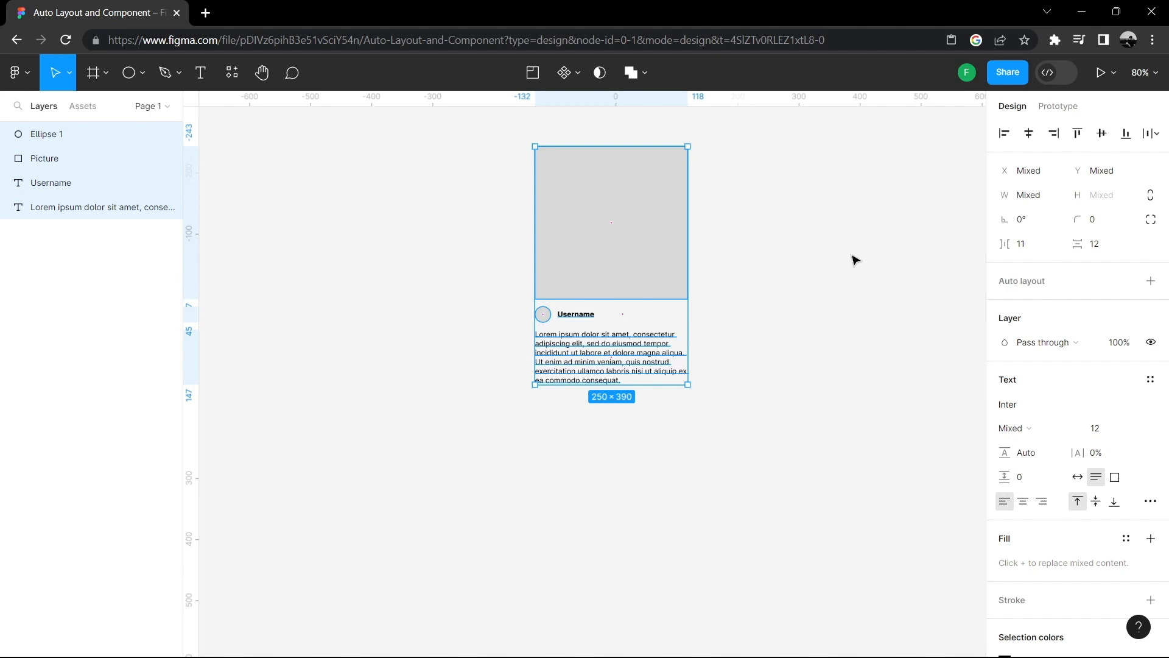
pyautogui.click(826, 268)
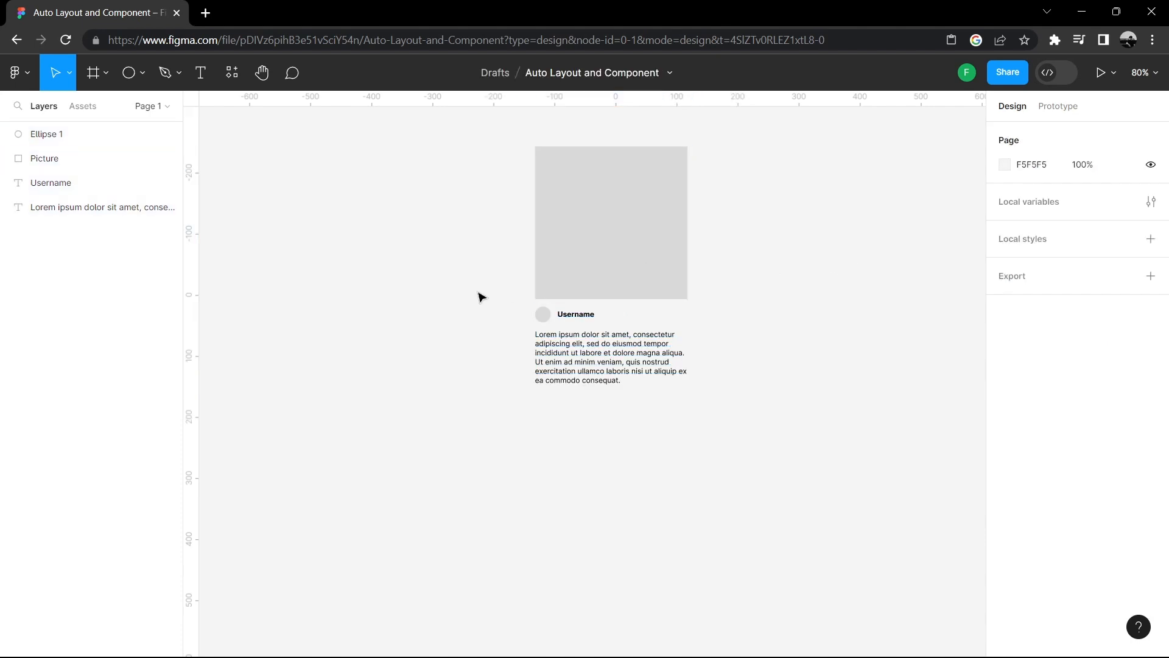
pyautogui.moveTo(484, 311); pyautogui.dragTo(580, 318)
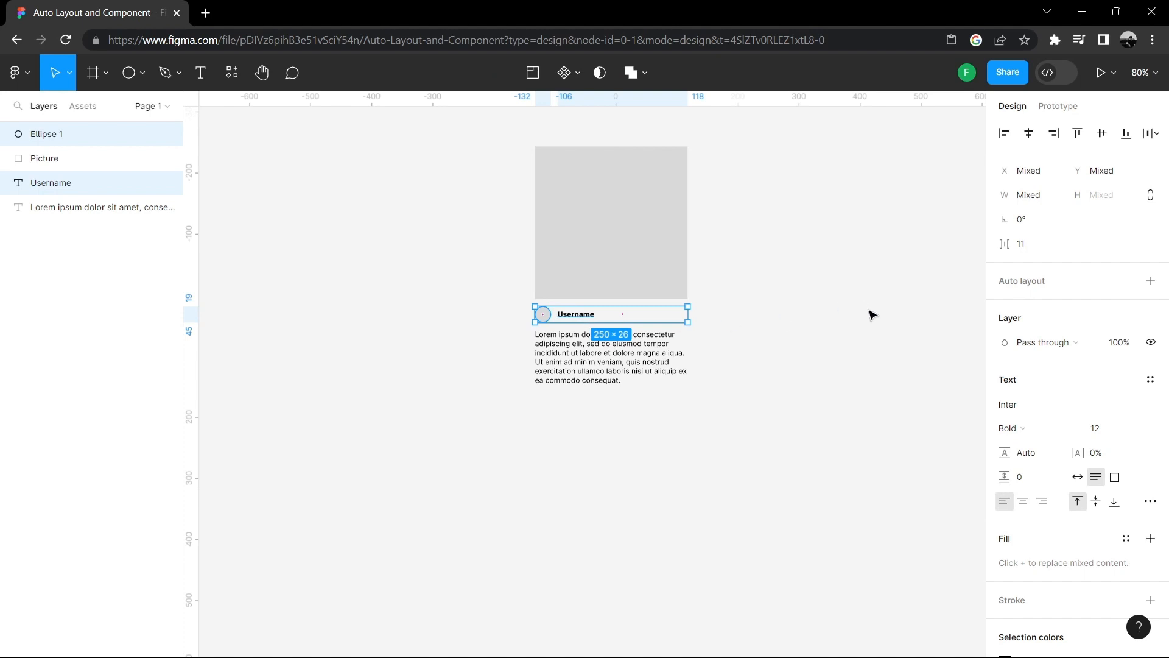
pyautogui.click(1149, 283)
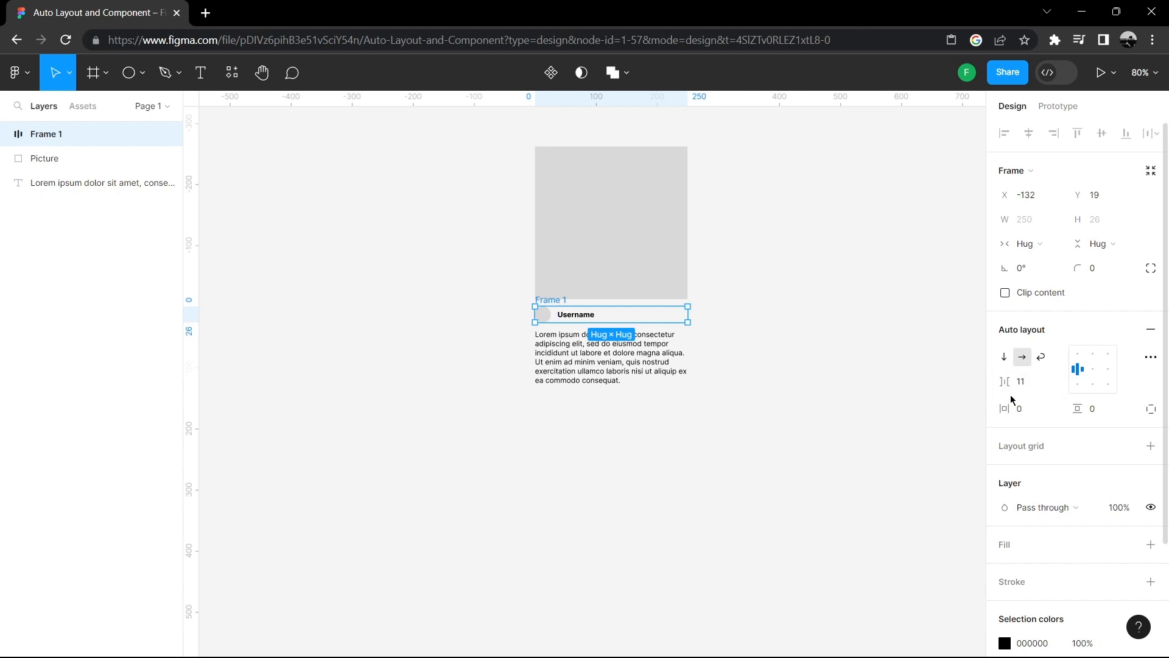
pyautogui.moveTo(1005, 381); pyautogui.dragTo(1002, 408)
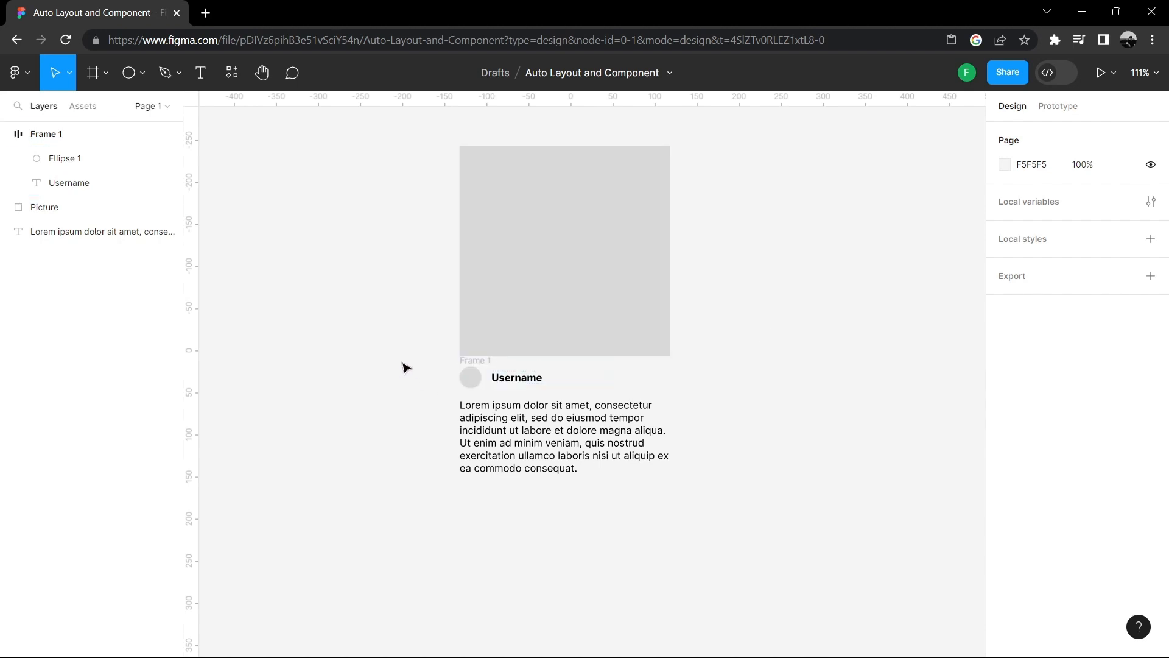
# - Add auto layout to the avatar, username and caption text together
pyautogui.moveTo(399, 384); pyautogui.dragTo(425, 418)
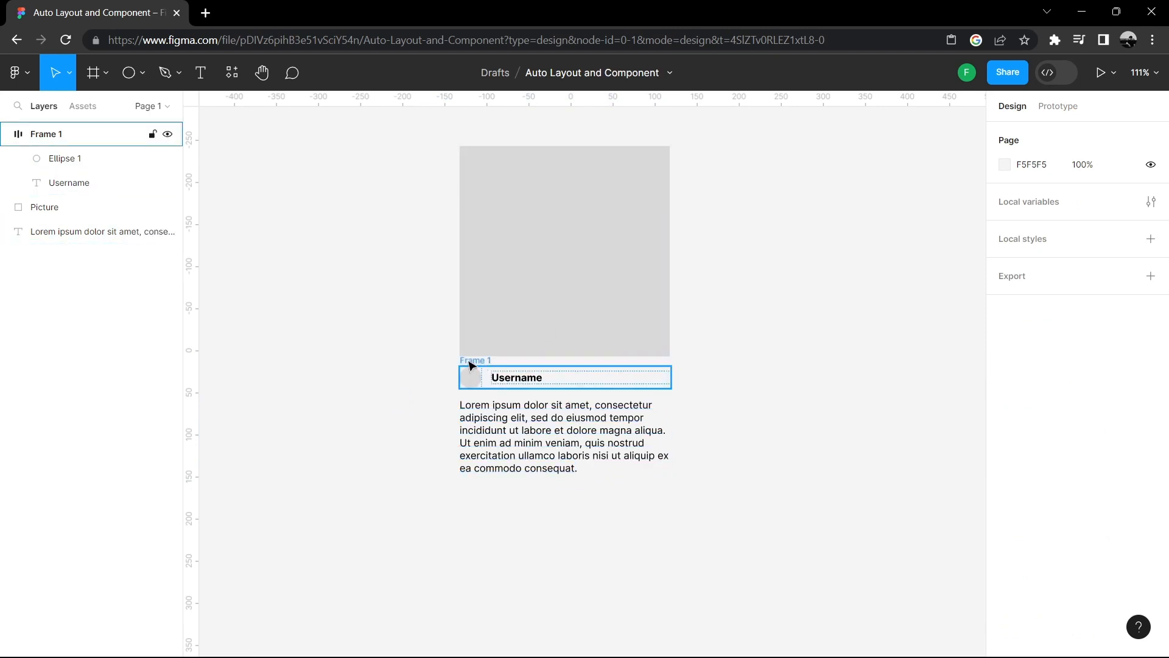
pyautogui.moveTo(435, 376); pyautogui.dragTo(658, 487)
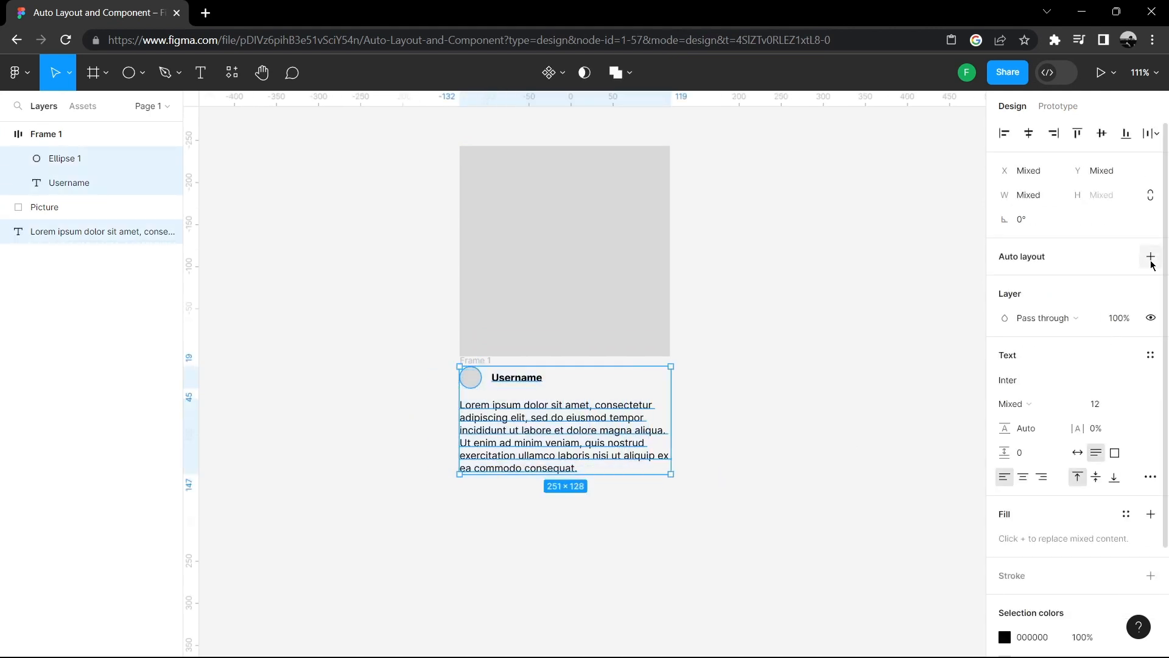
pyautogui.click(1152, 257)
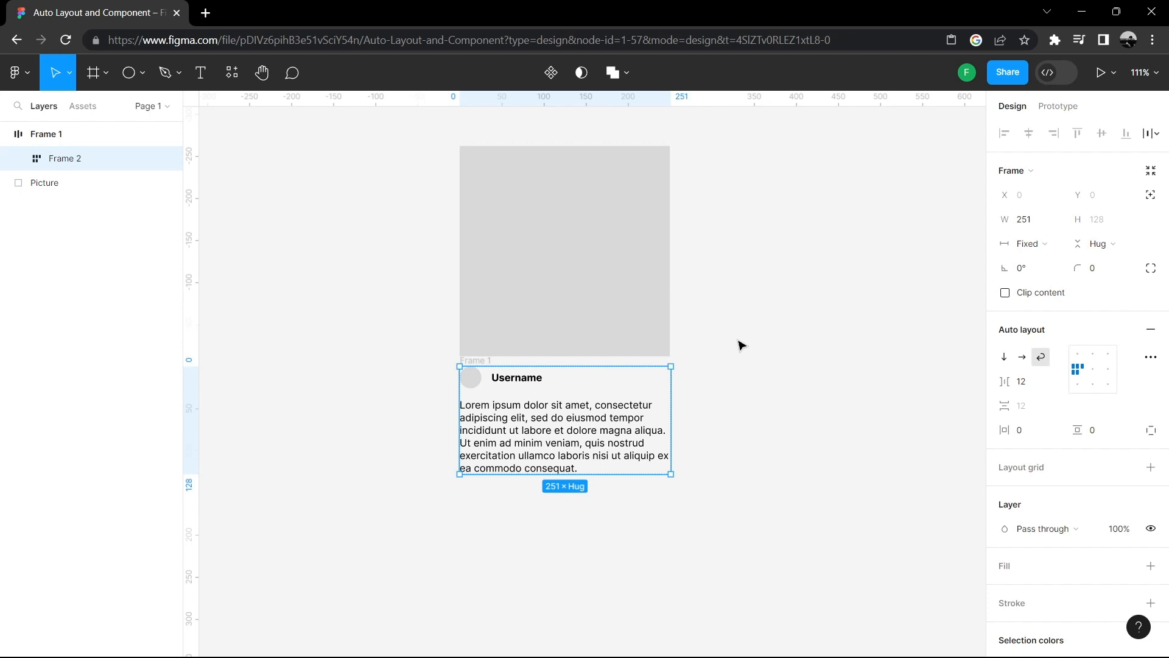
# - Shorten the caption by deleting its last two lines of text
pyautogui.click(582, 469)
pyautogui.doubleClick(582, 469)
pyautogui.moveTo(582, 469); pyautogui.dragTo(459, 454)
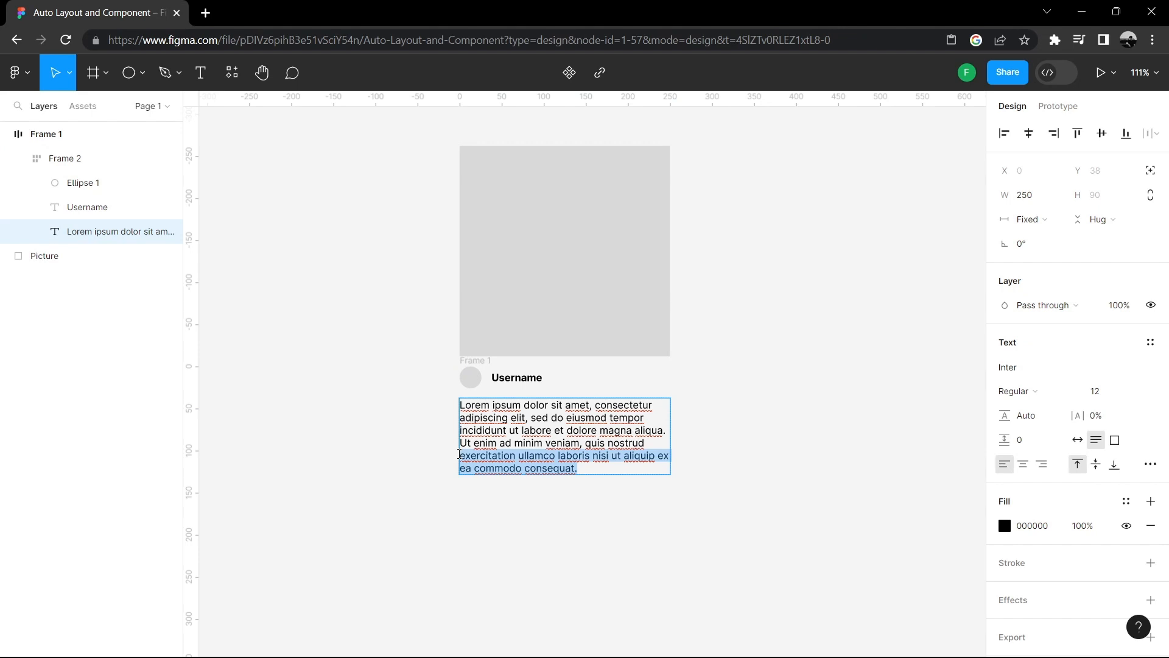
pyautogui.press('BackSpace')
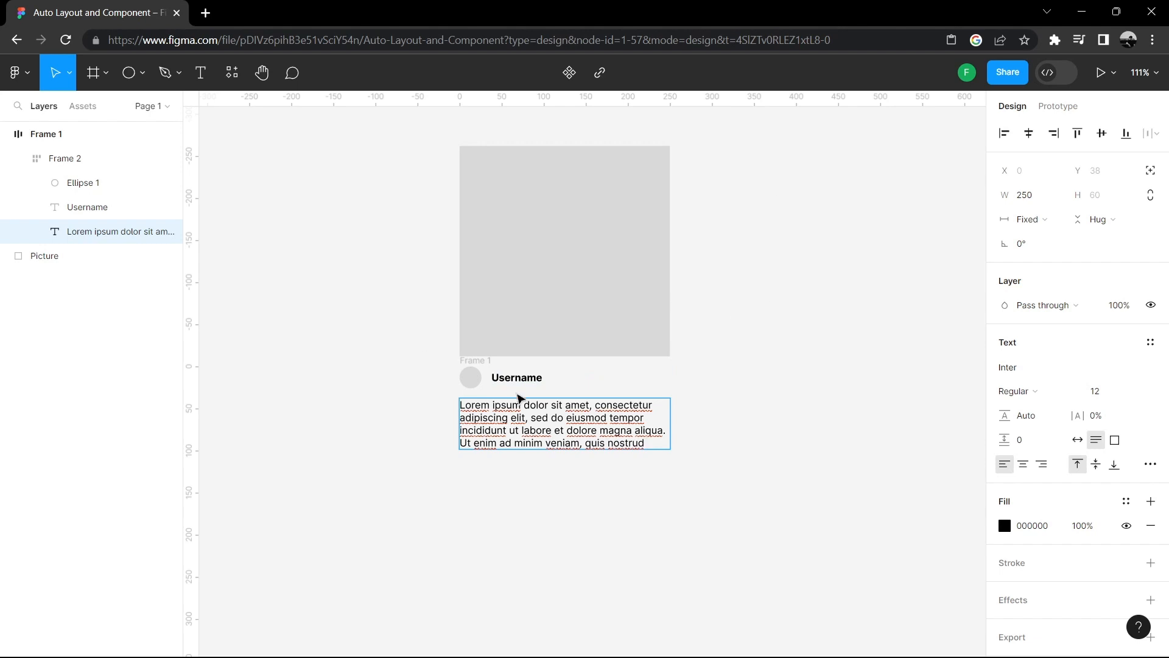
pyautogui.press('Escape')
# - Rename the outer auto layout frame to Caption
pyautogui.click(481, 360)
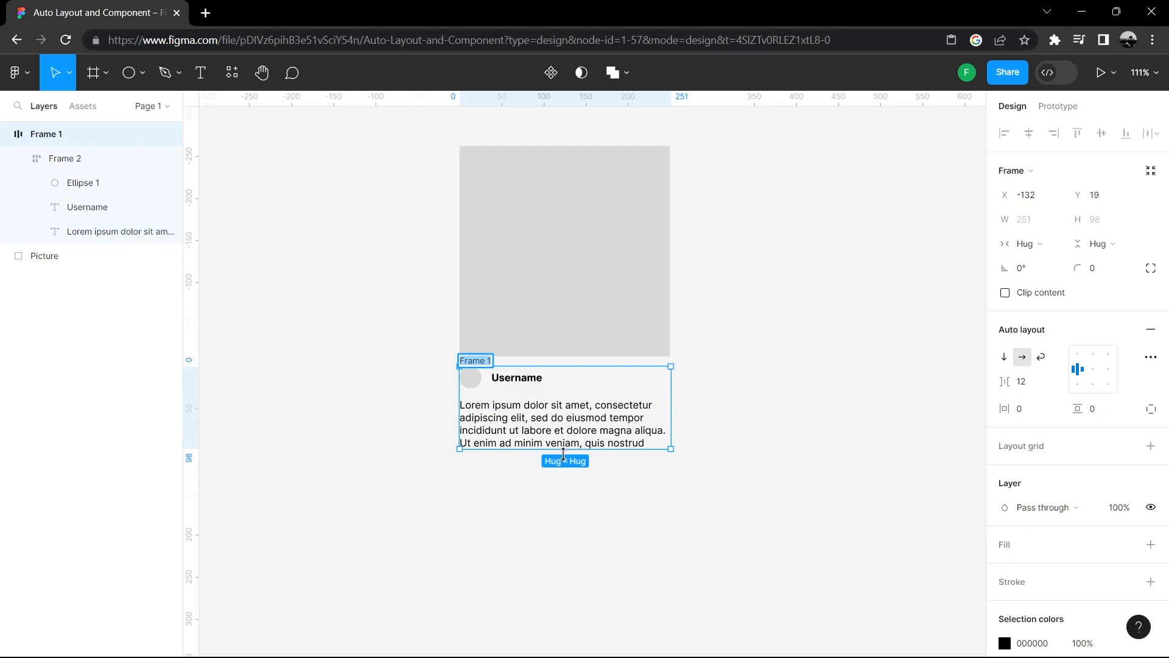
pyautogui.write('Captio')
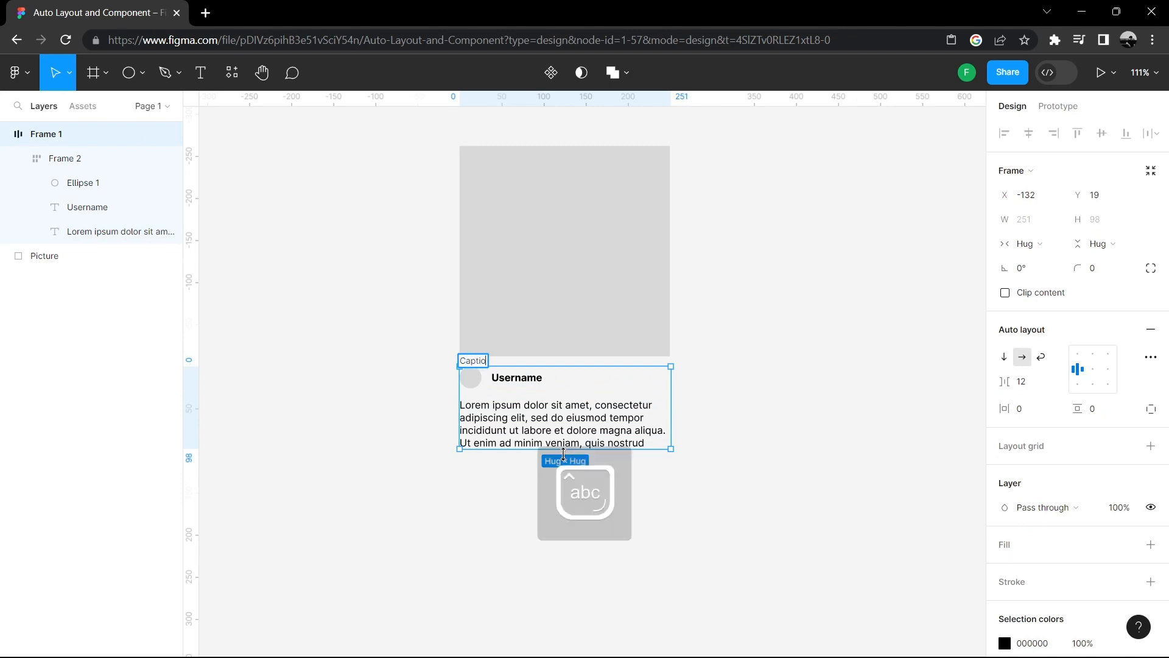
pyautogui.write('n')
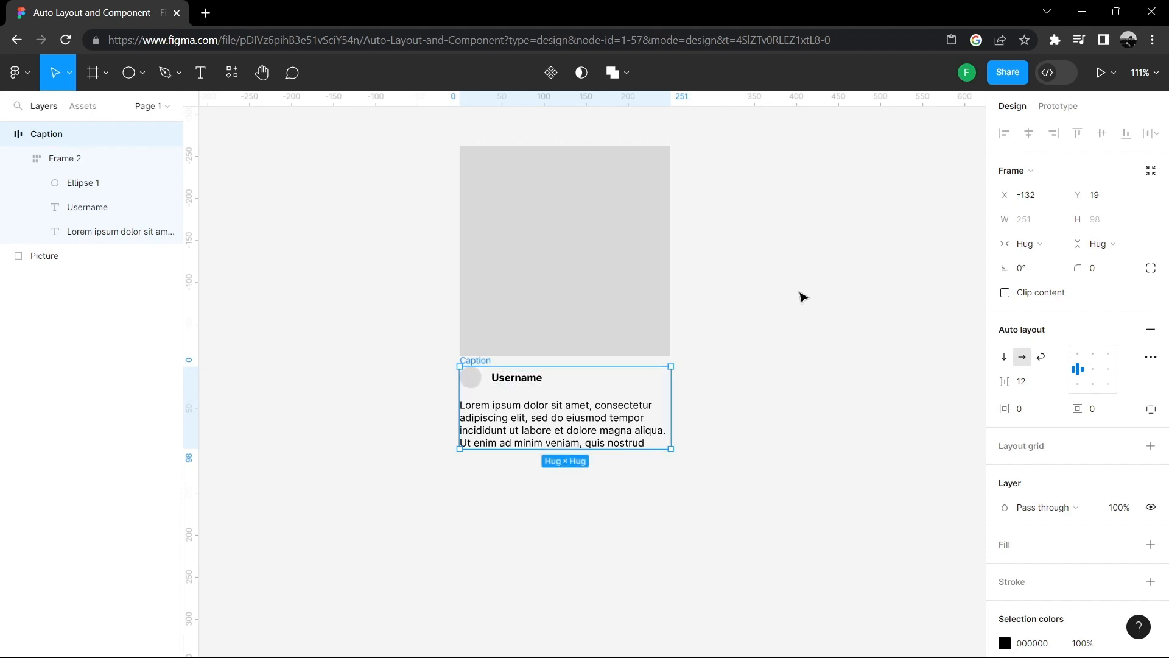
pyautogui.click(772, 240)
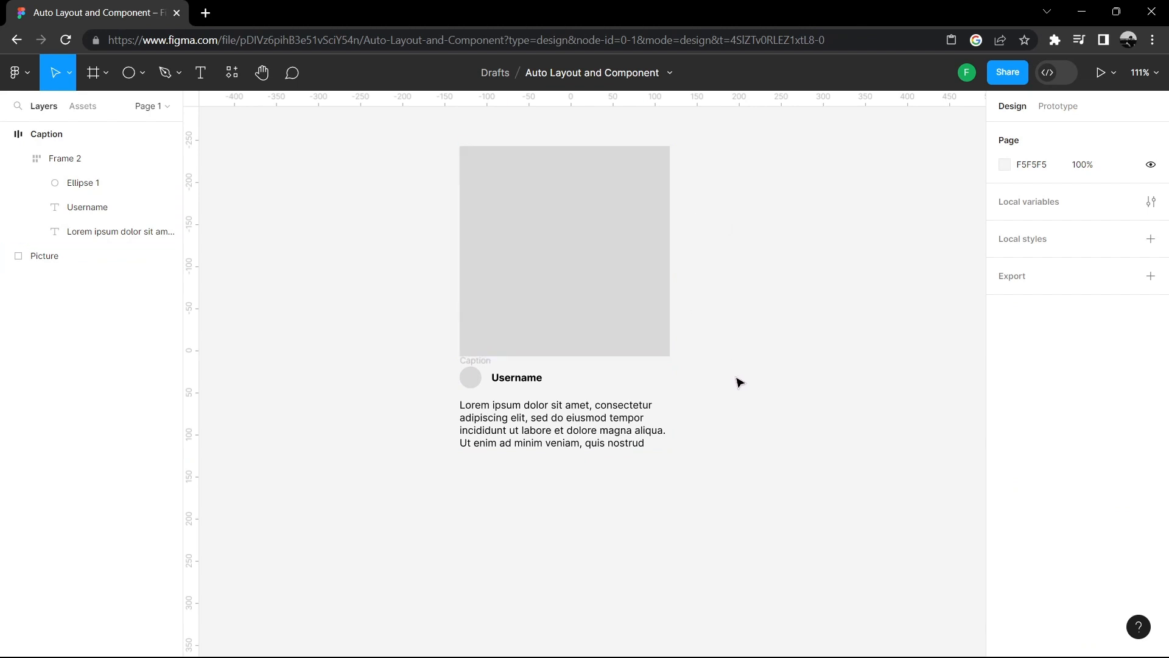
# - Wrap the picture and the caption frame together in a vertical auto layout frame
pyautogui.moveTo(735, 374); pyautogui.dragTo(490, 305)
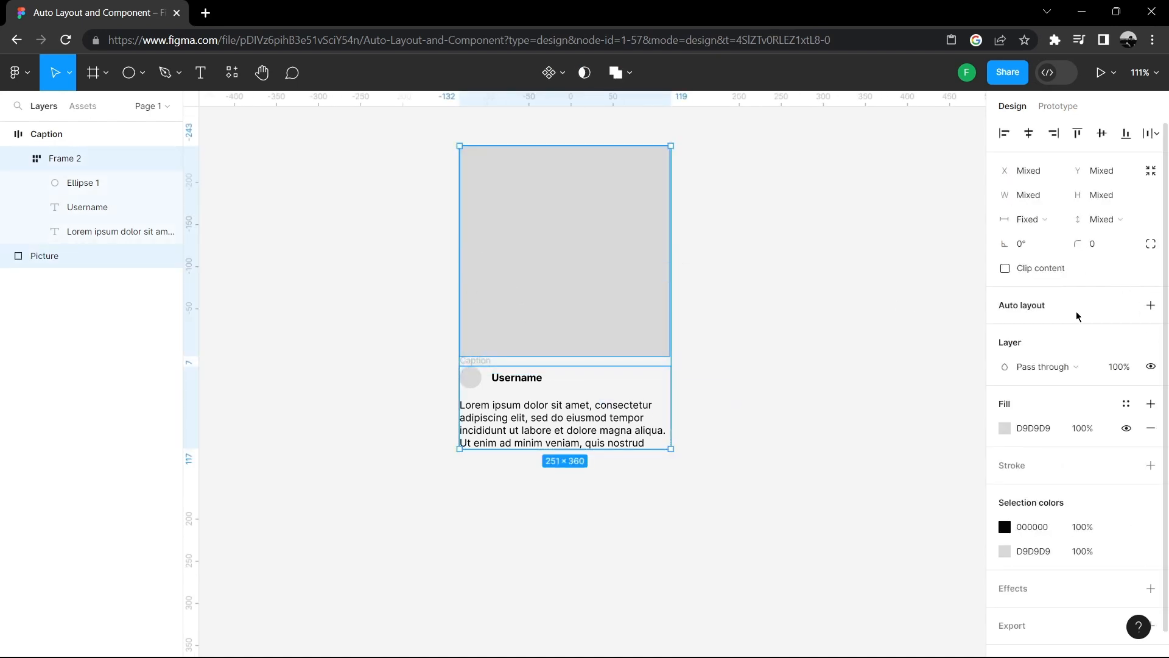
pyautogui.click(1151, 308)
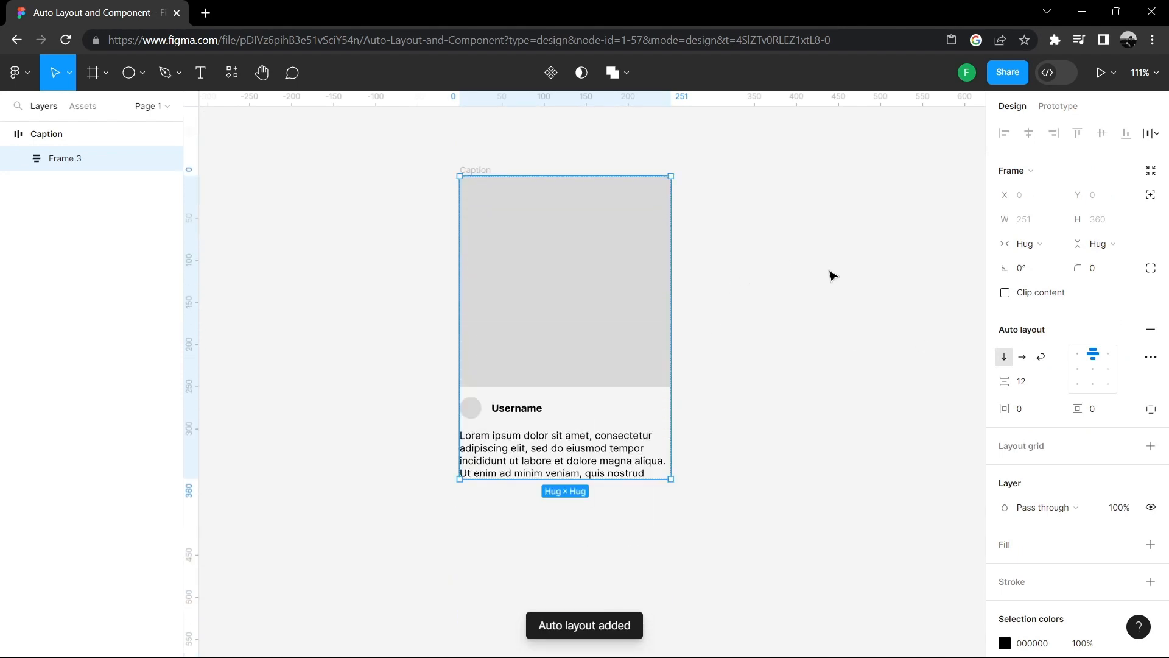
pyautogui.click(830, 276)
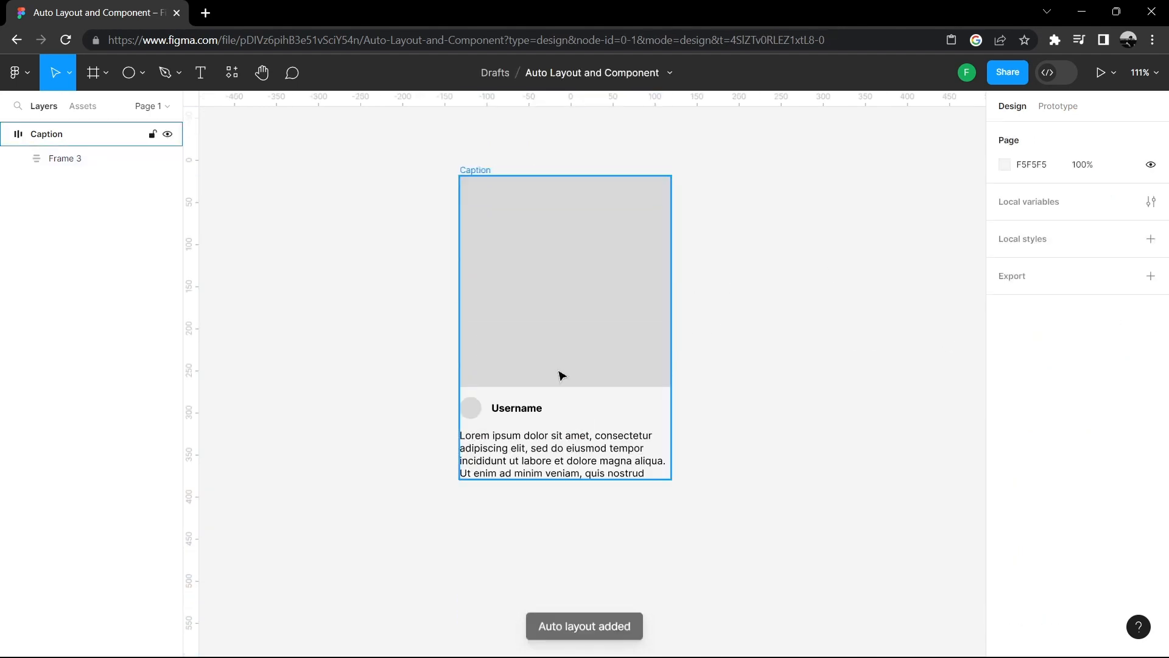
# - Shorten the picture inside the auto layout frame to about 244 tall
pyautogui.click(588, 280)
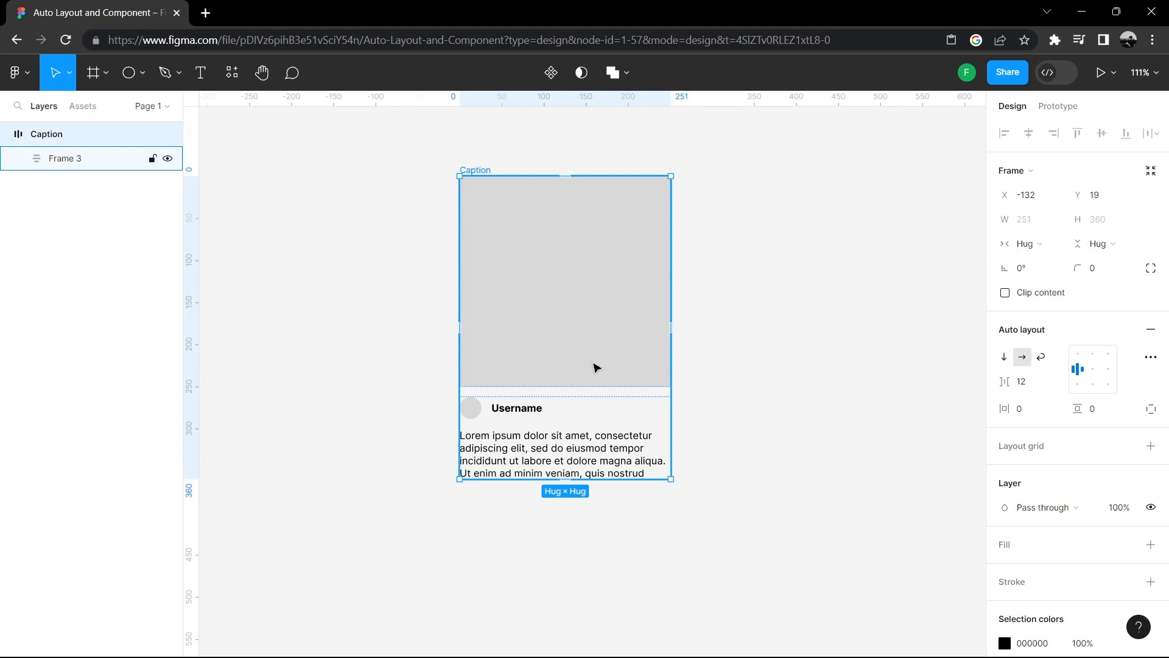
pyautogui.click(557, 380)
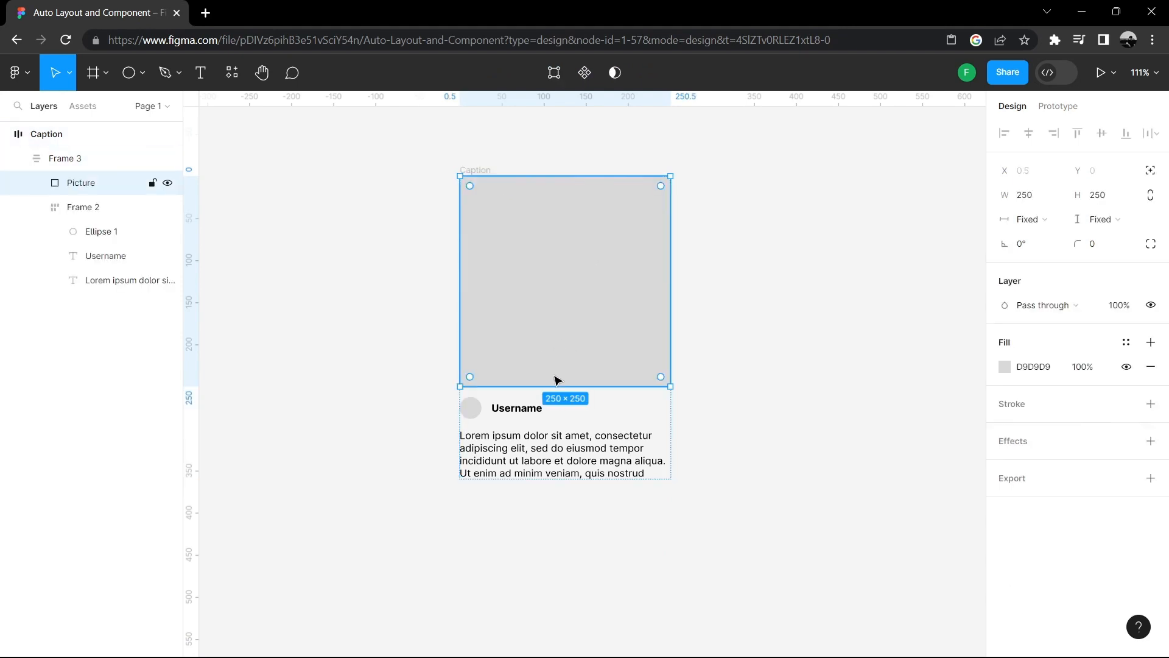
pyautogui.moveTo(551, 388); pyautogui.dragTo(594, 382)
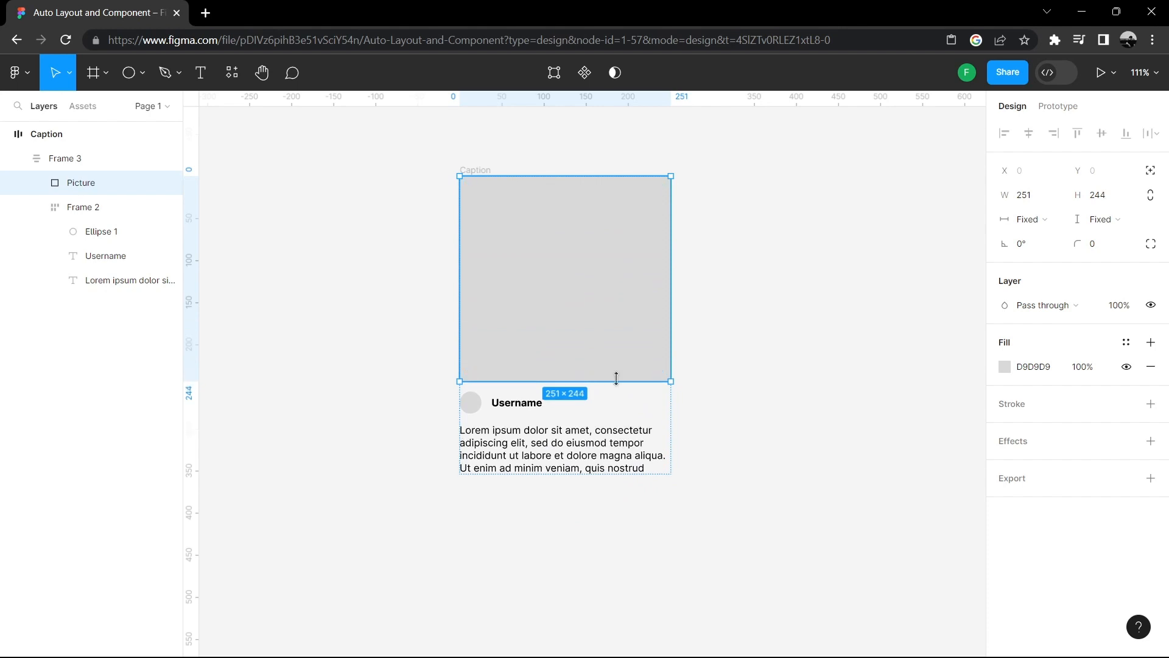
pyautogui.click(739, 298)
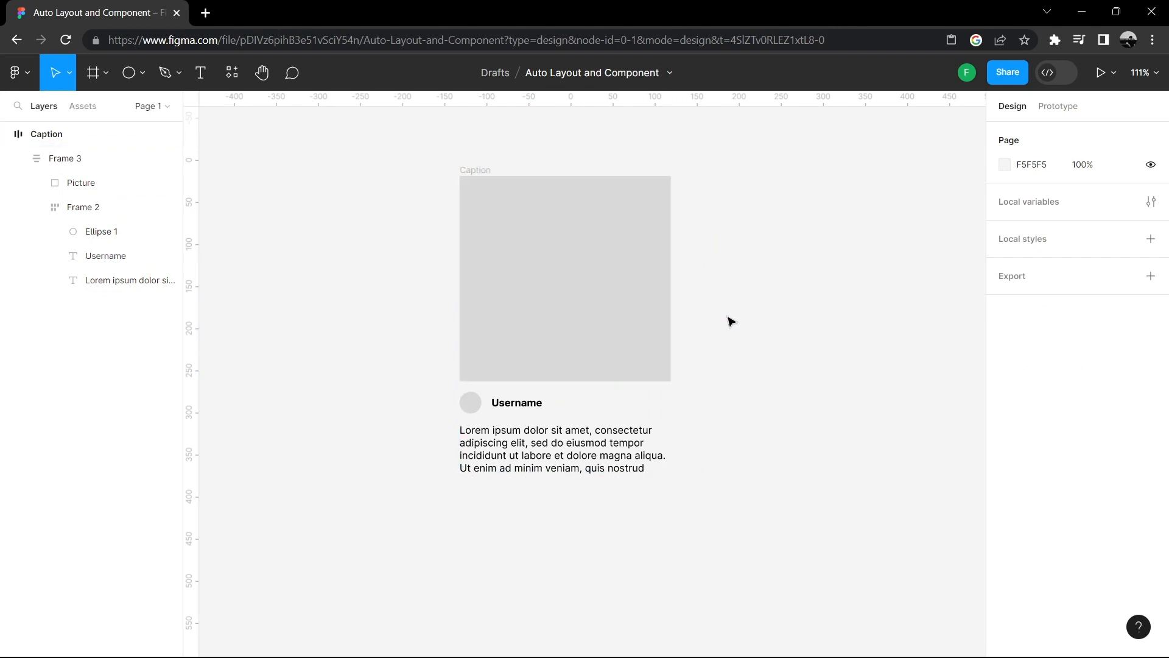
# - Turn the vertical auto layout frame holding the picture and caption into a component
pyautogui.click(615, 273)
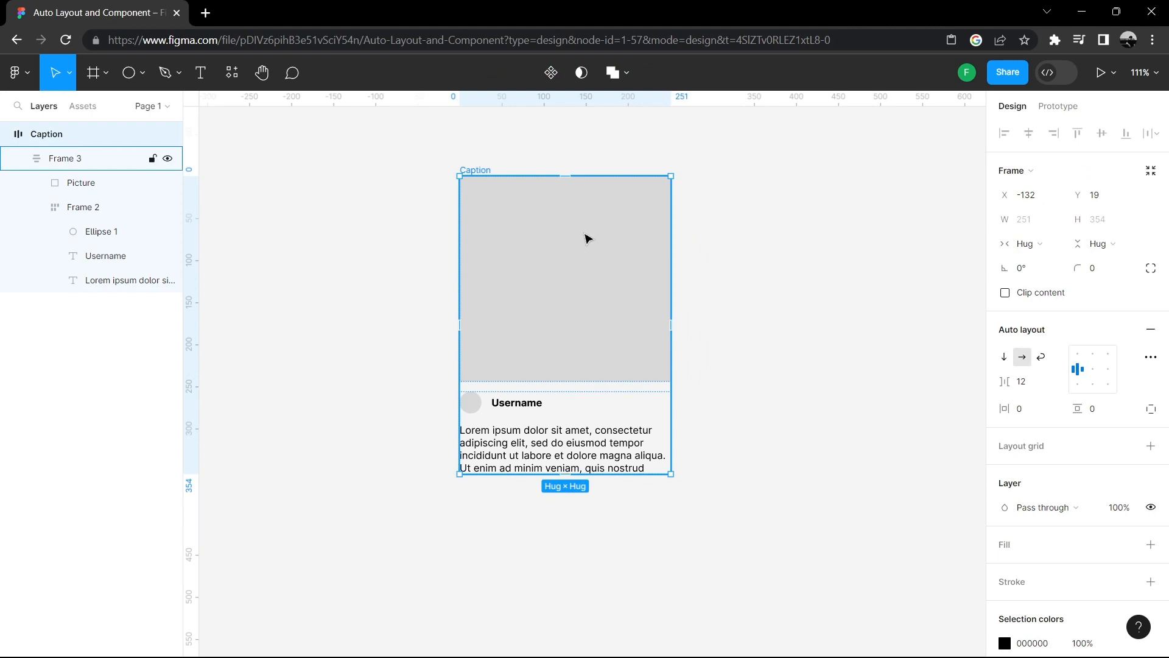
pyautogui.click(589, 237)
pyautogui.rightClick(583, 204)
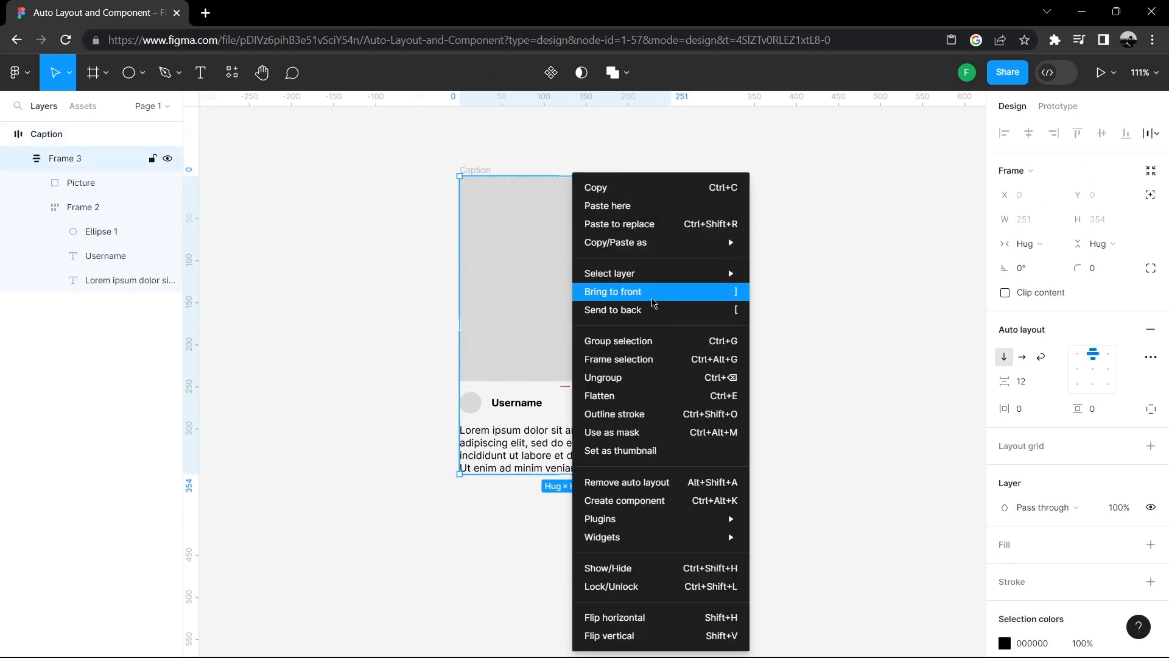
pyautogui.click(658, 501)
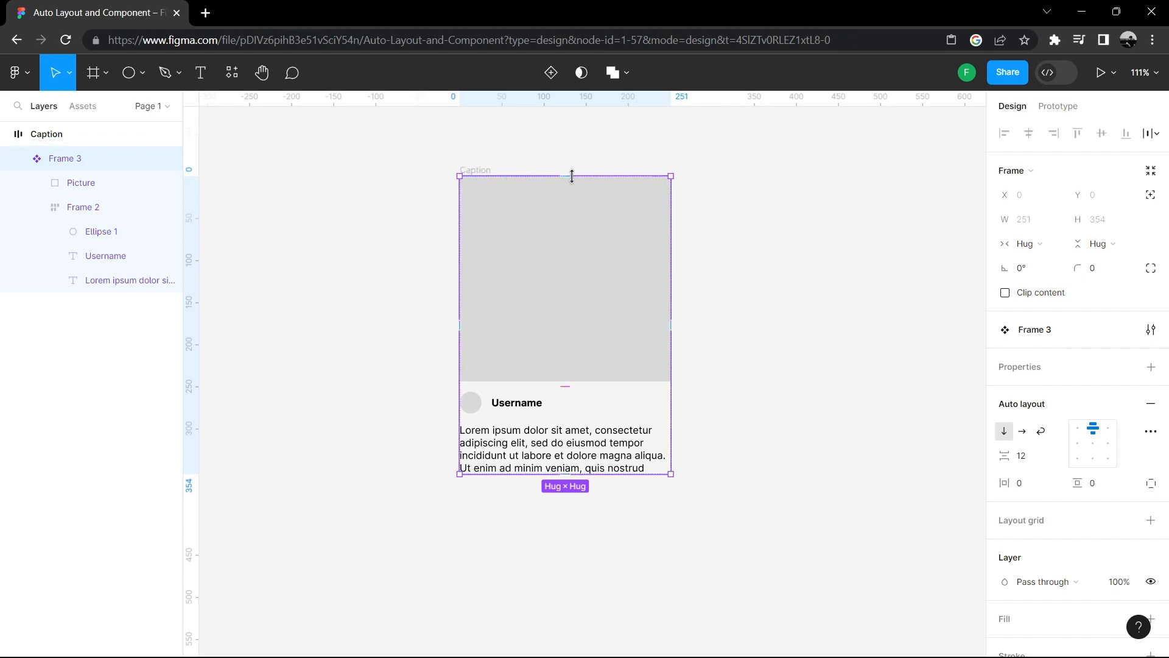
# - Drag an instance of the Caption component from the assets onto the canvas beside the card, then undo it
pyautogui.click(783, 182)
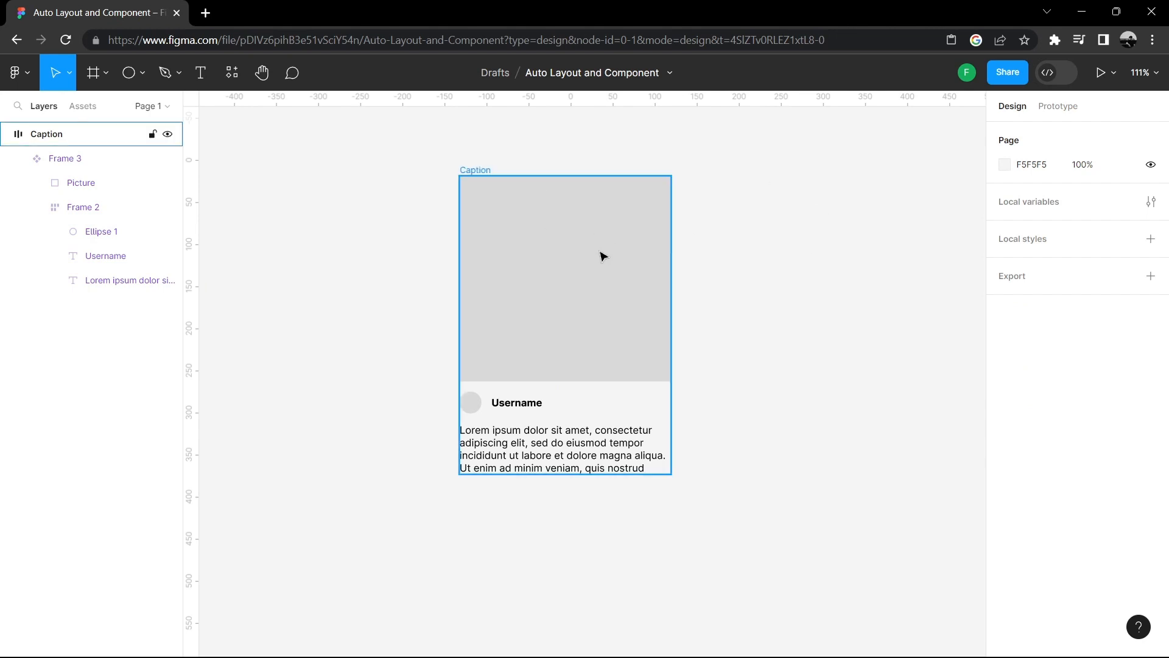
pyautogui.click(81, 106)
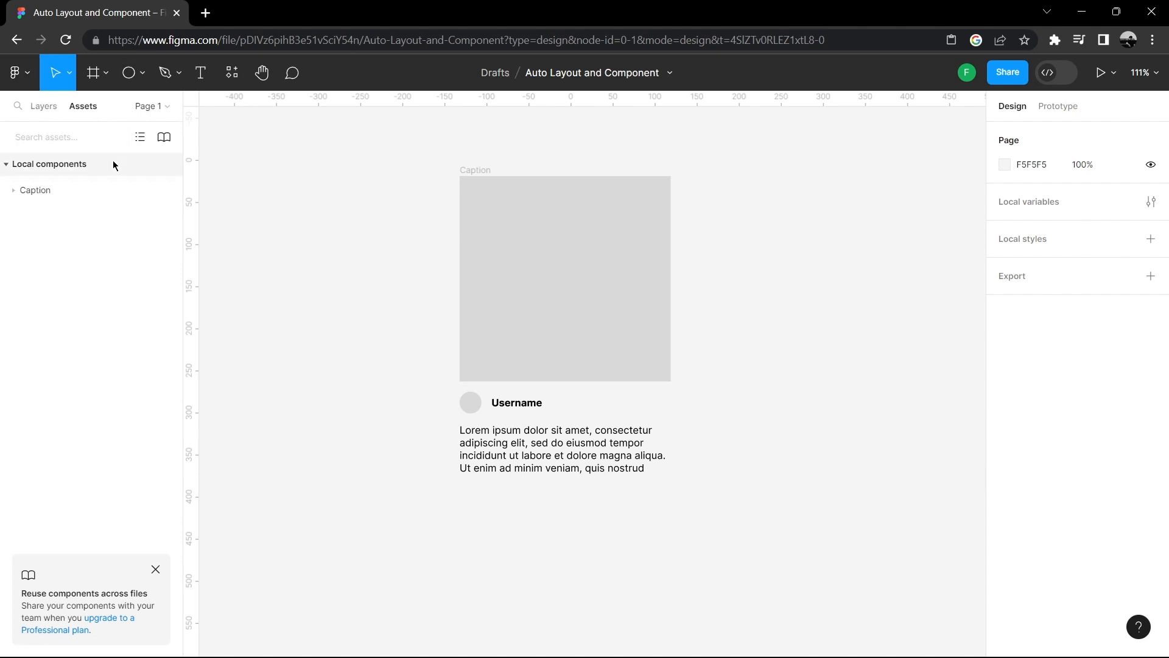
pyautogui.click(47, 193)
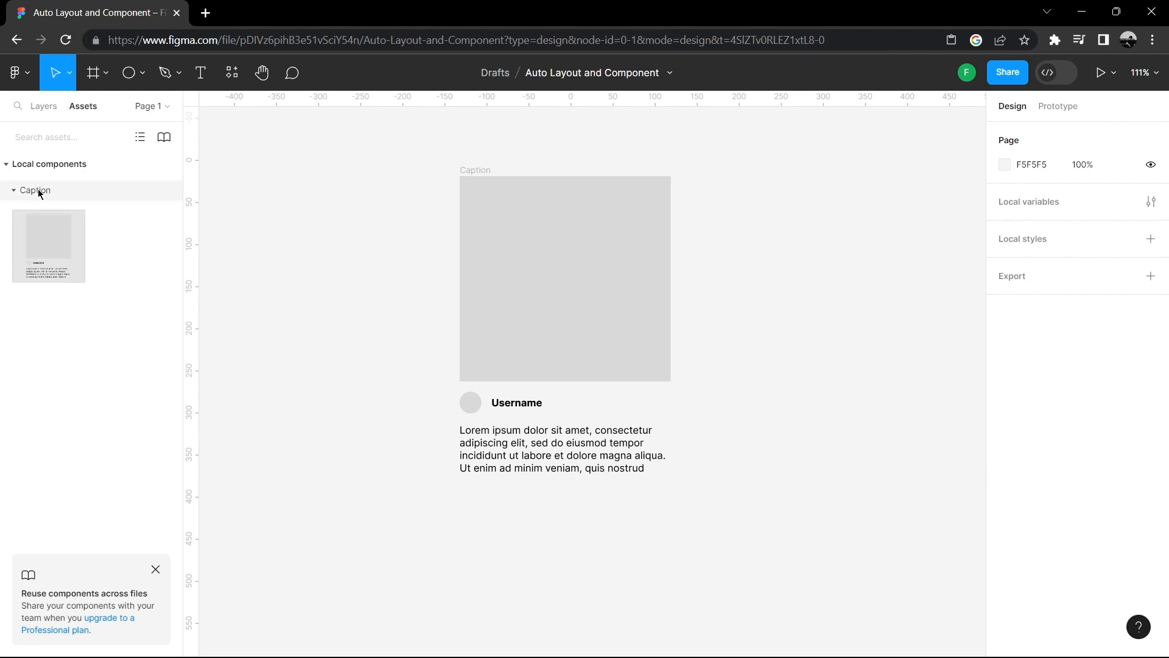
pyautogui.moveTo(57, 223); pyautogui.dragTo(887, 245)
pyautogui.click(942, 222)
pyautogui.click(884, 236)
pyautogui.hotkey('ctrl', 'z')
pyautogui.hotkey('ctrl', 'z')
pyautogui.hotkey('ctrl', 'z')
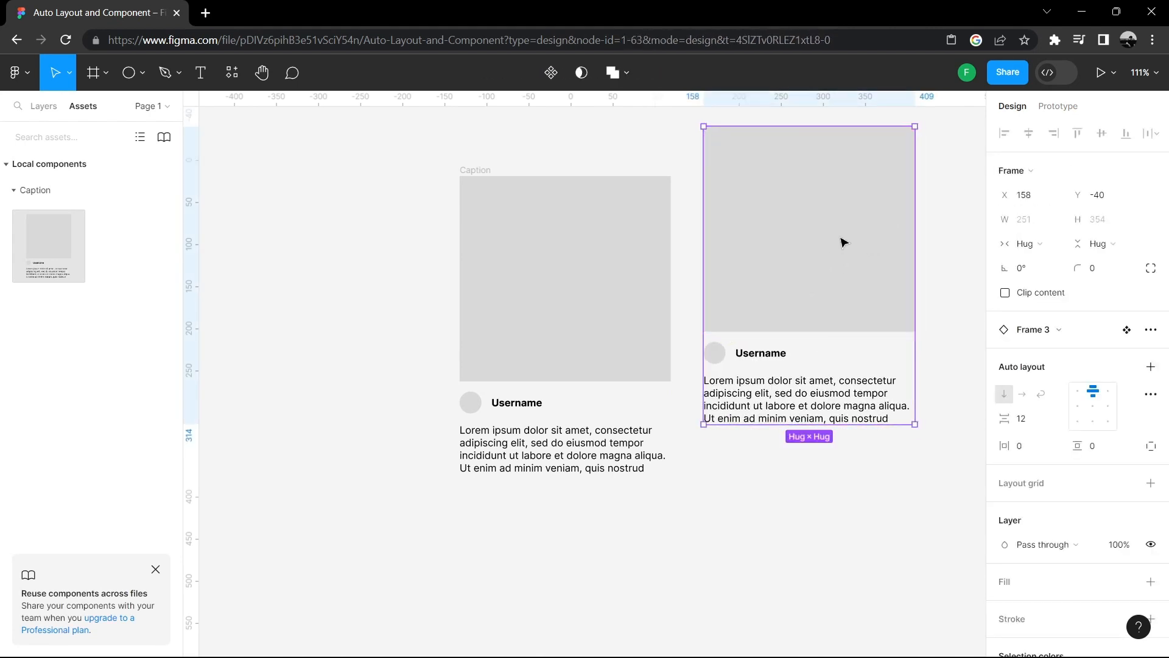
pyautogui.hotkey('ctrl', 'z')
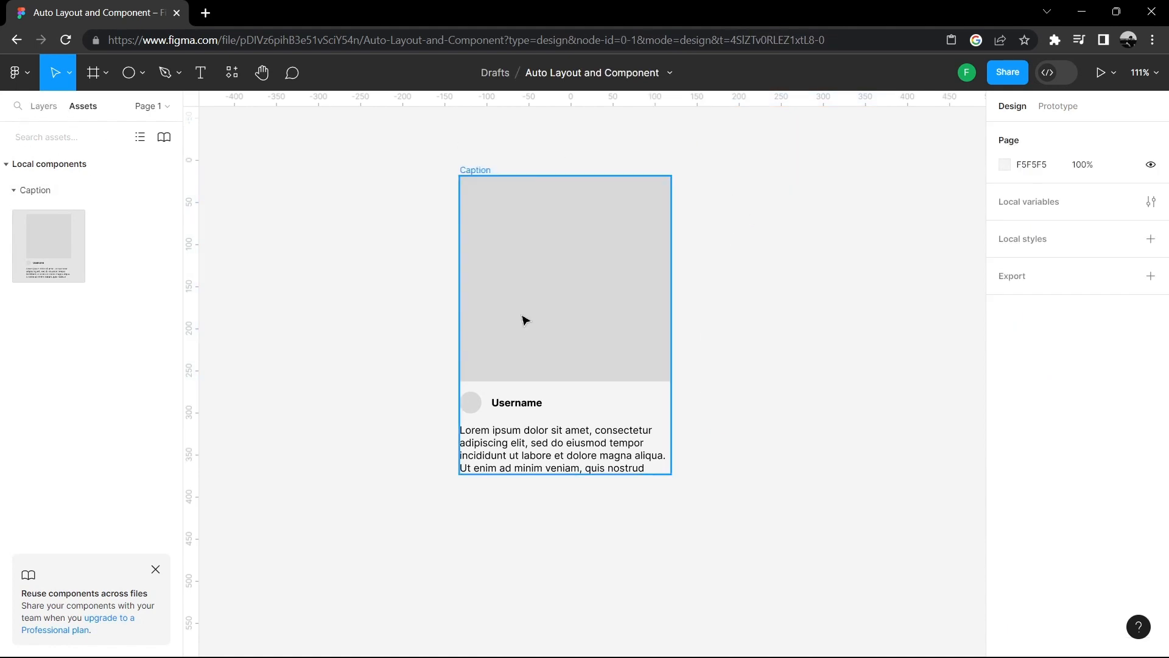
# - Move the card further left on the canvas
pyautogui.click(529, 266)
pyautogui.click(399, 305)
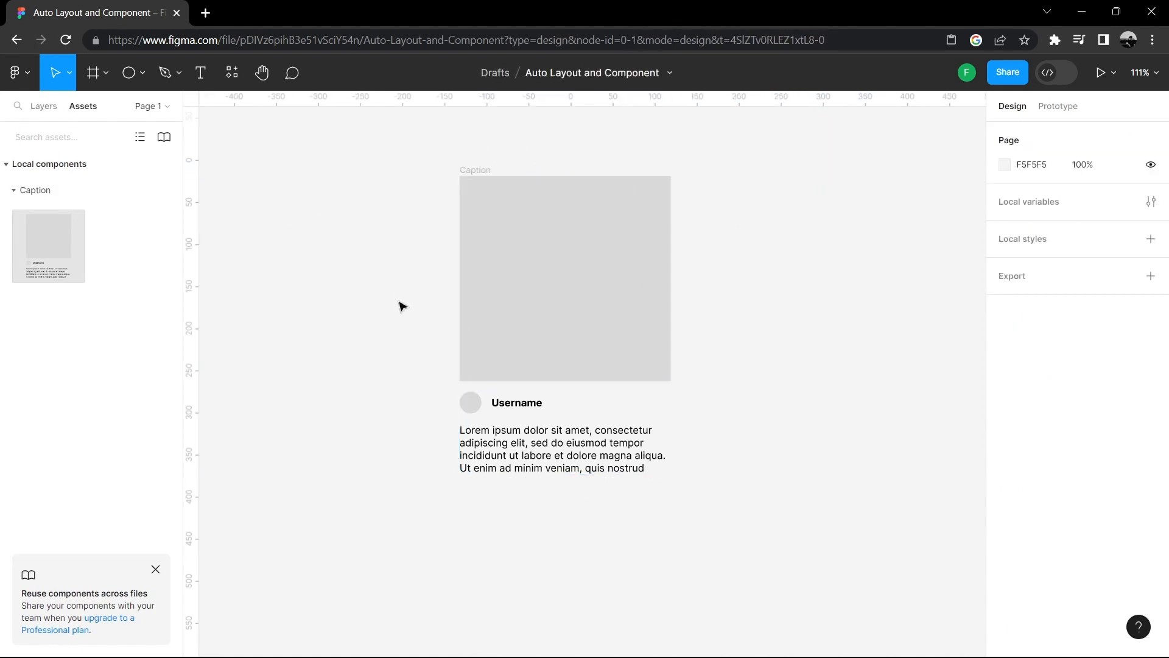
pyautogui.moveTo(524, 253); pyautogui.dragTo(363, 279)
pyautogui.click(271, 274)
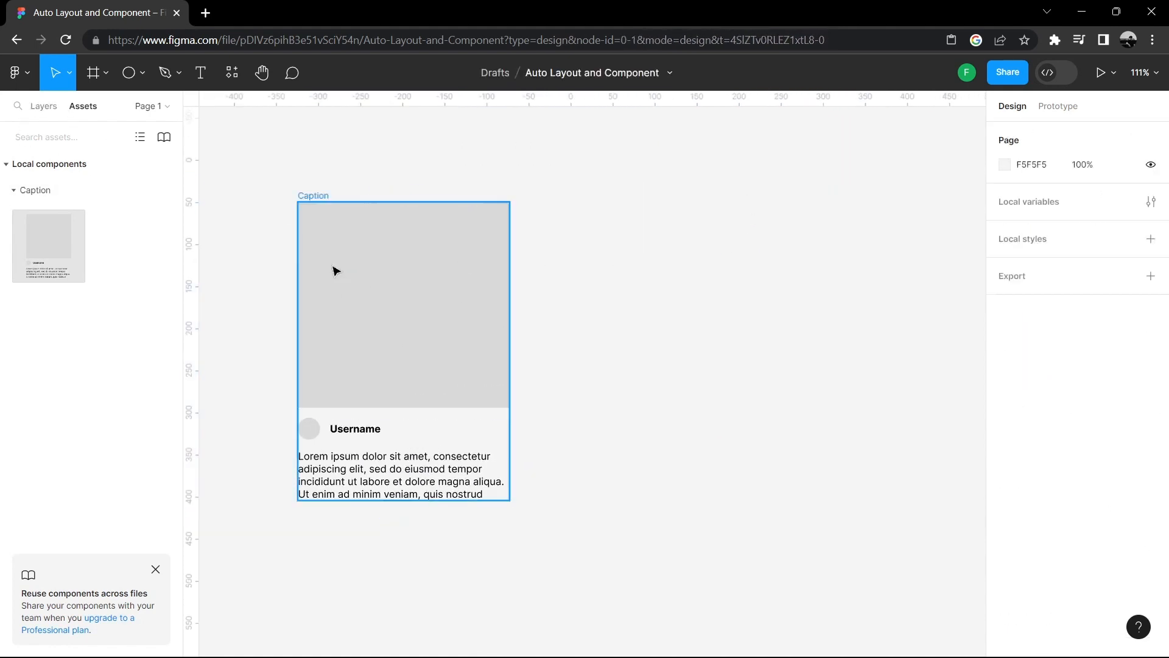
# - Copy the card component and paste an instance of it beside the original card
pyautogui.click(50, 110)
pyautogui.click(405, 261)
pyautogui.rightClick(395, 257)
pyautogui.click(721, 316)
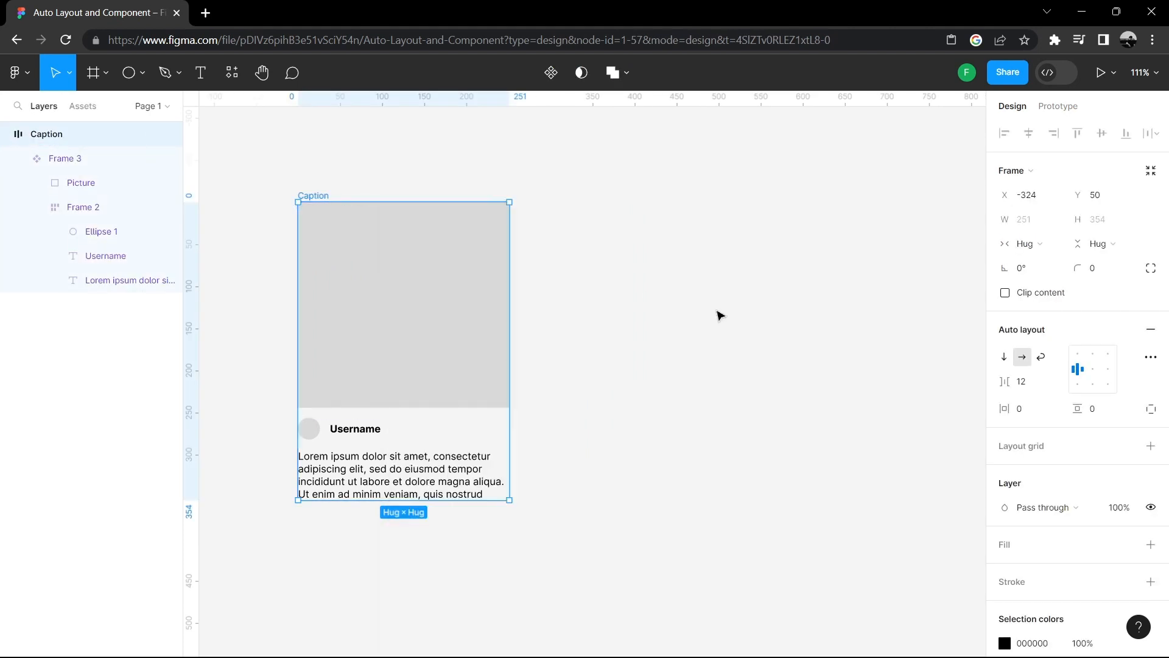
pyautogui.click(81, 159)
pyautogui.rightClick(393, 249)
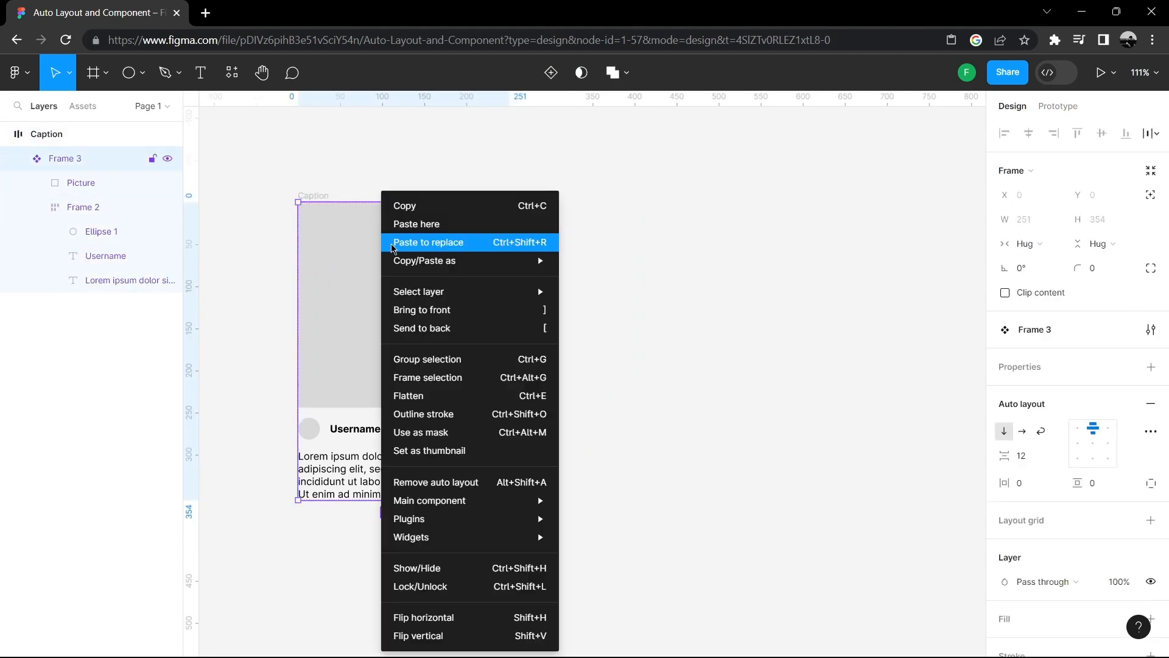
pyautogui.click(443, 206)
pyautogui.click(700, 280)
pyautogui.hotkey('ctrl', 'v')
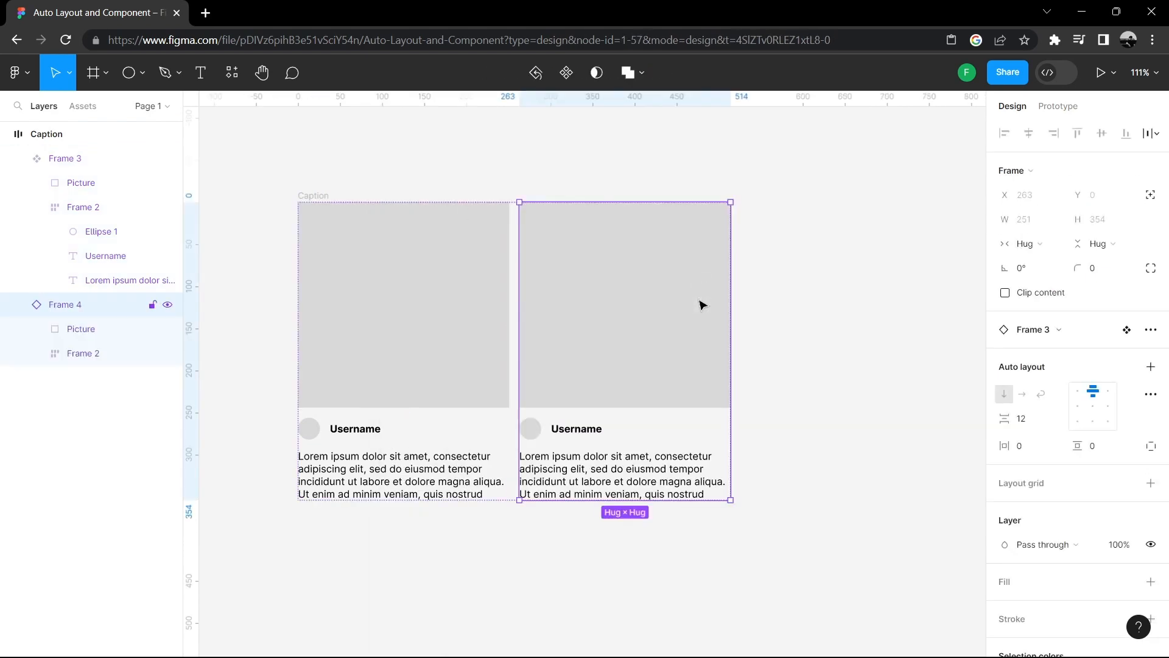
pyautogui.click(760, 291)
pyautogui.moveTo(625, 280); pyautogui.dragTo(662, 281)
pyautogui.click(653, 169)
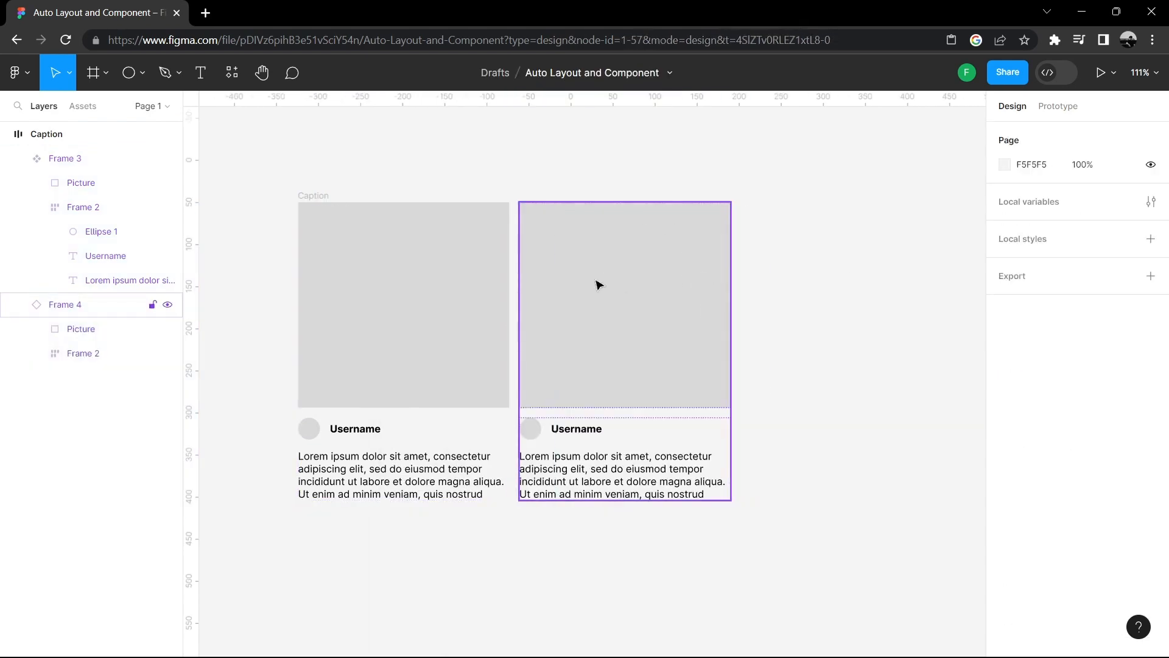
pyautogui.click(600, 285)
pyautogui.click(608, 180)
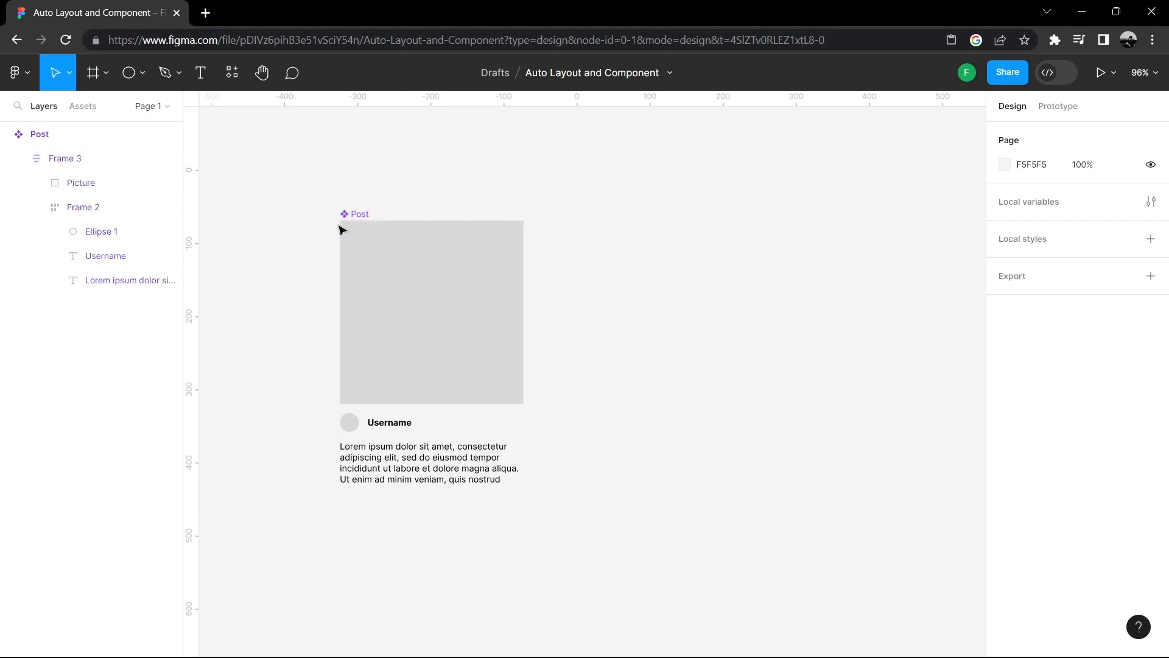
# - Paste an instance of the Post component to the right of the original card
pyautogui.click(82, 107)
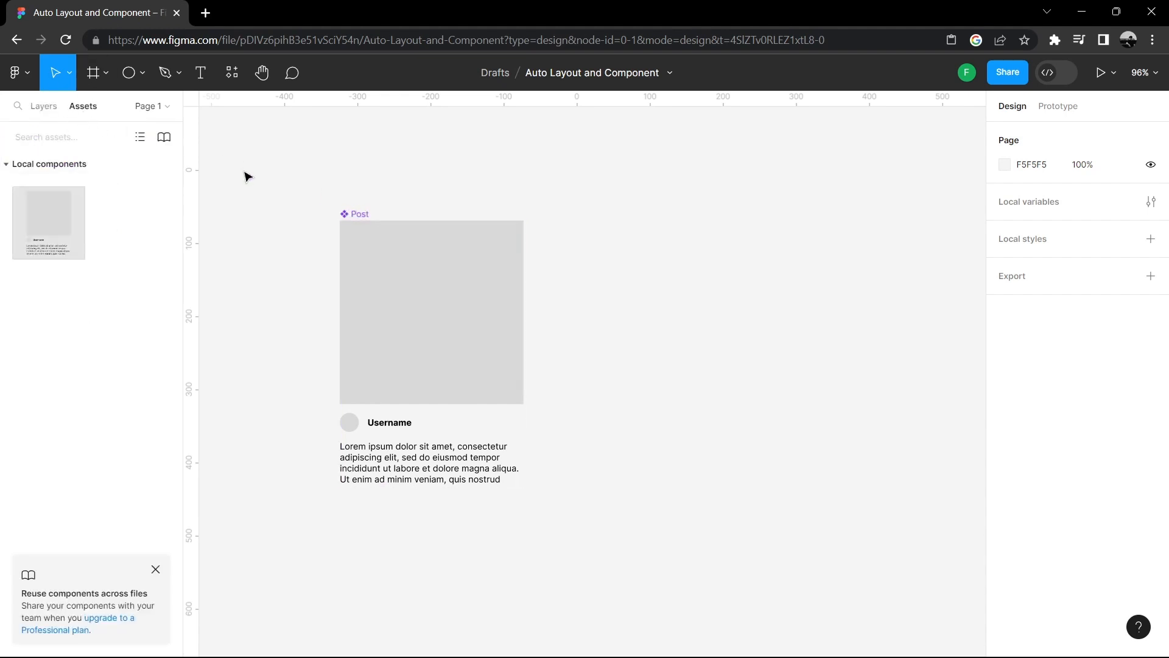
pyautogui.click(66, 212)
pyautogui.click(13, 166)
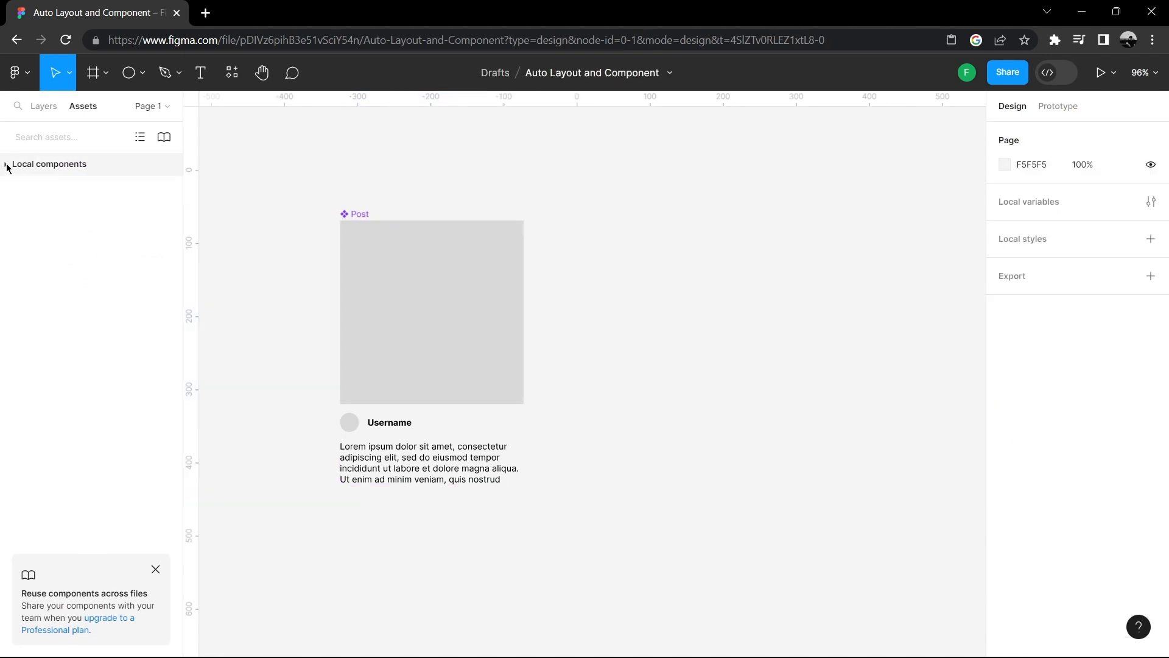
pyautogui.click(6, 164)
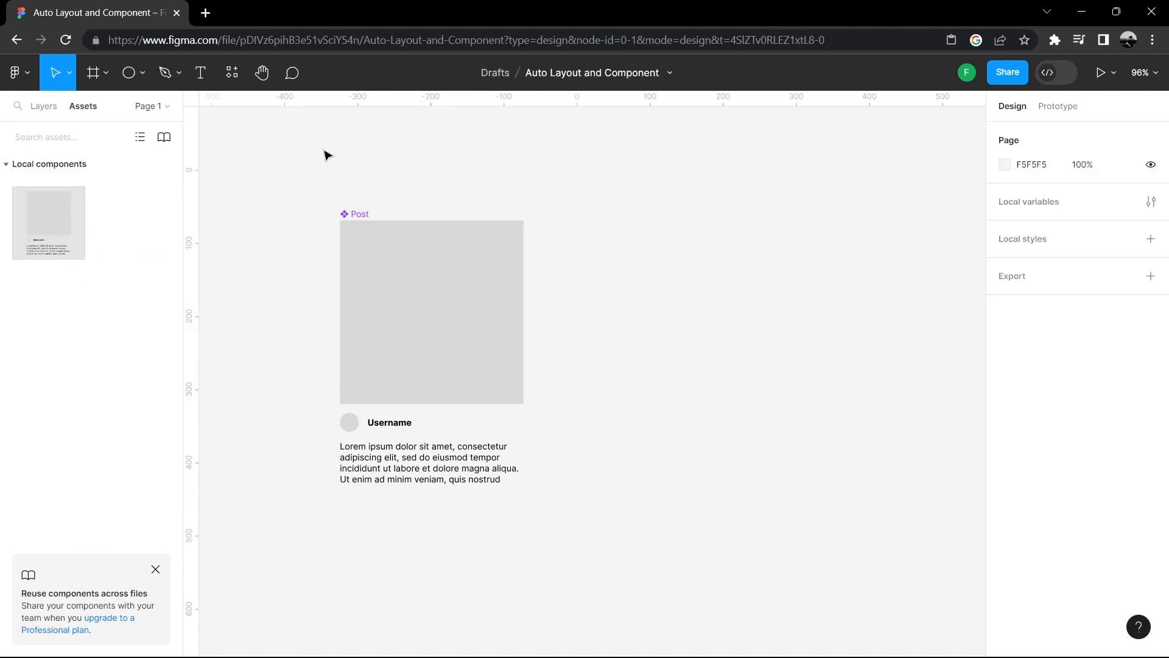
pyautogui.click(43, 107)
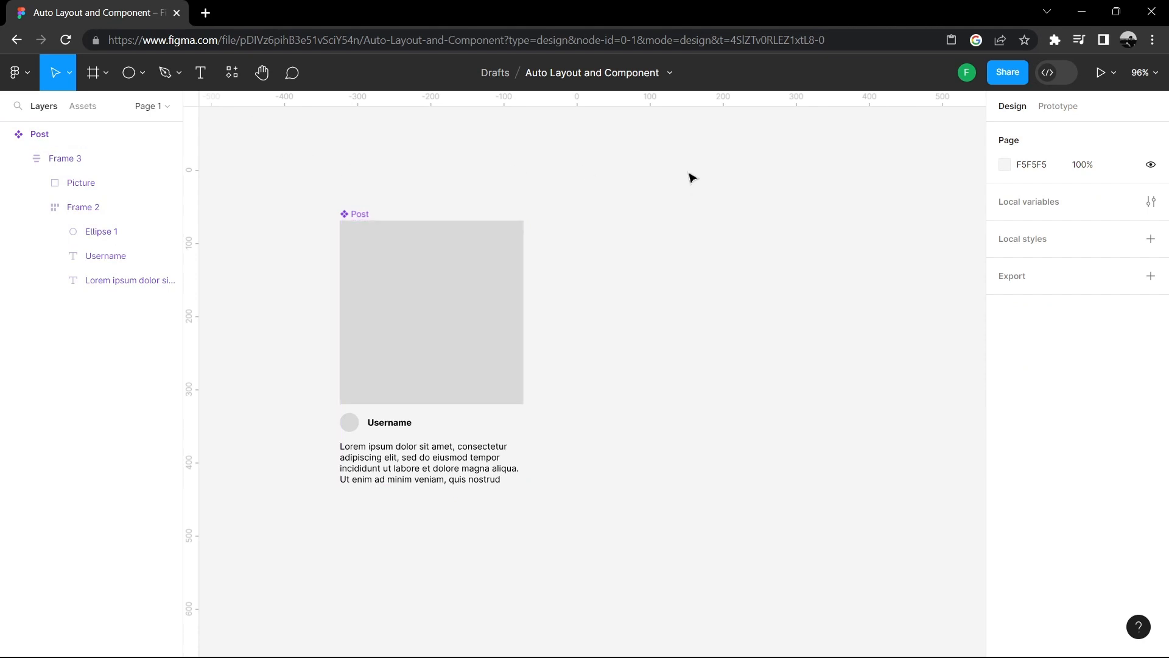
pyautogui.click(496, 268)
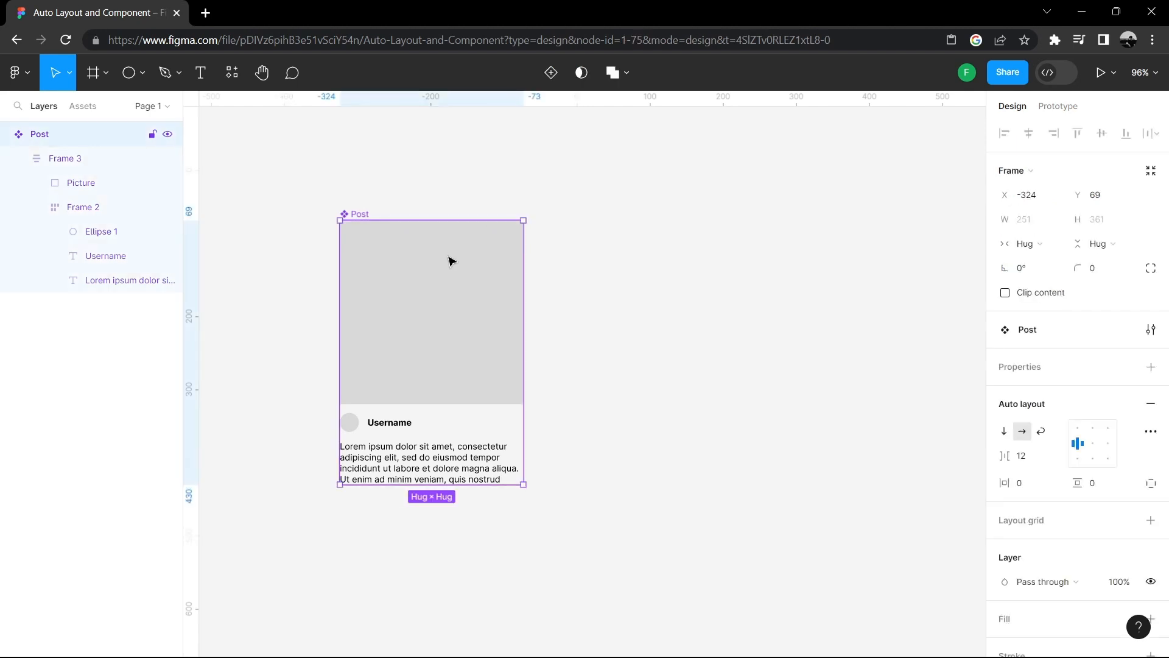
pyautogui.rightClick(452, 260)
pyautogui.click(647, 274)
pyautogui.rightClick(672, 274)
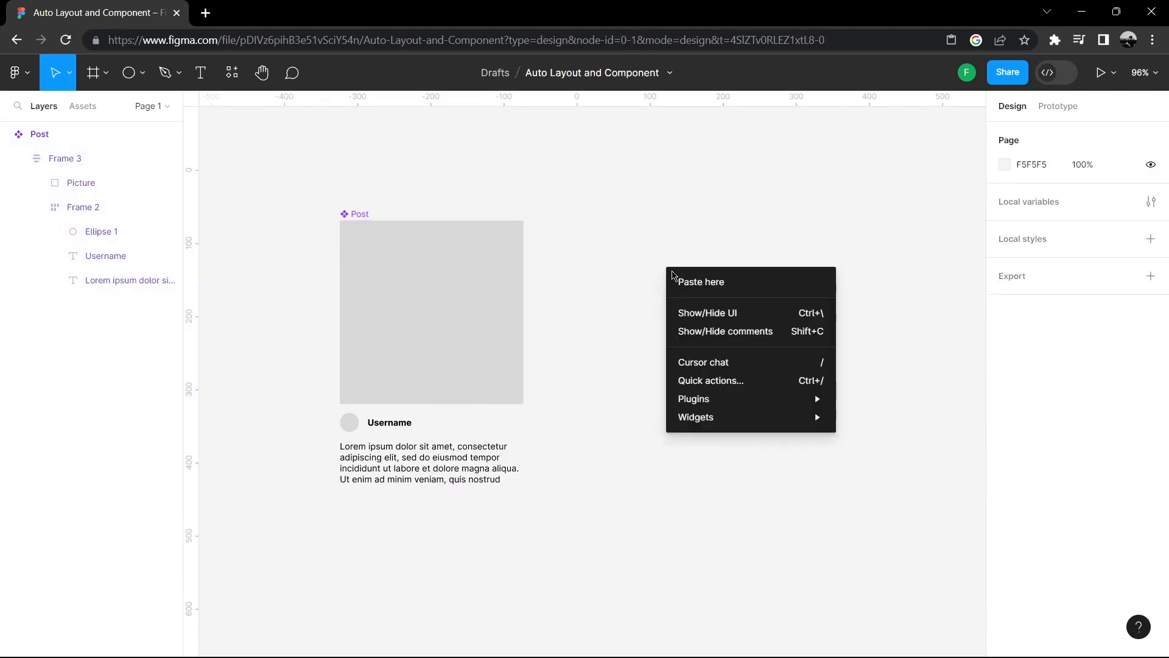
pyautogui.click(700, 282)
pyautogui.press('Escape')
pyautogui.moveTo(736, 340); pyautogui.dragTo(773, 289)
pyautogui.click(631, 229)
# - Add a bold COMPONENTS title text above the card
pyautogui.press('t')
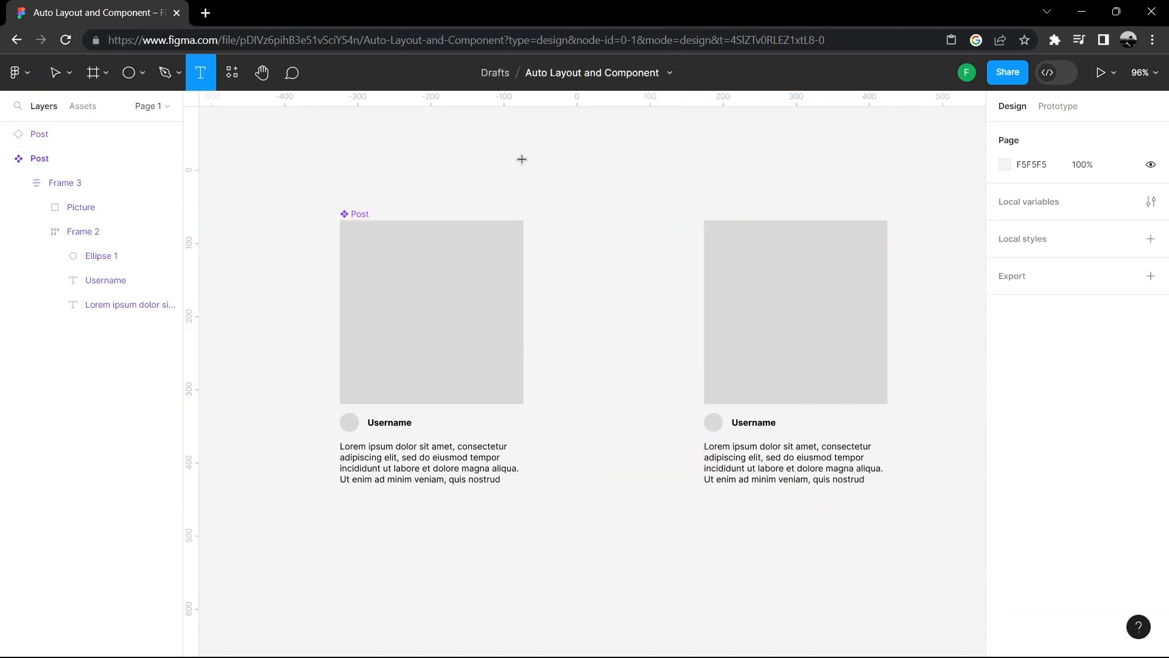
pyautogui.moveTo(340, 164); pyautogui.dragTo(386, 185)
pyautogui.press('capslock')
pyautogui.write('CO')
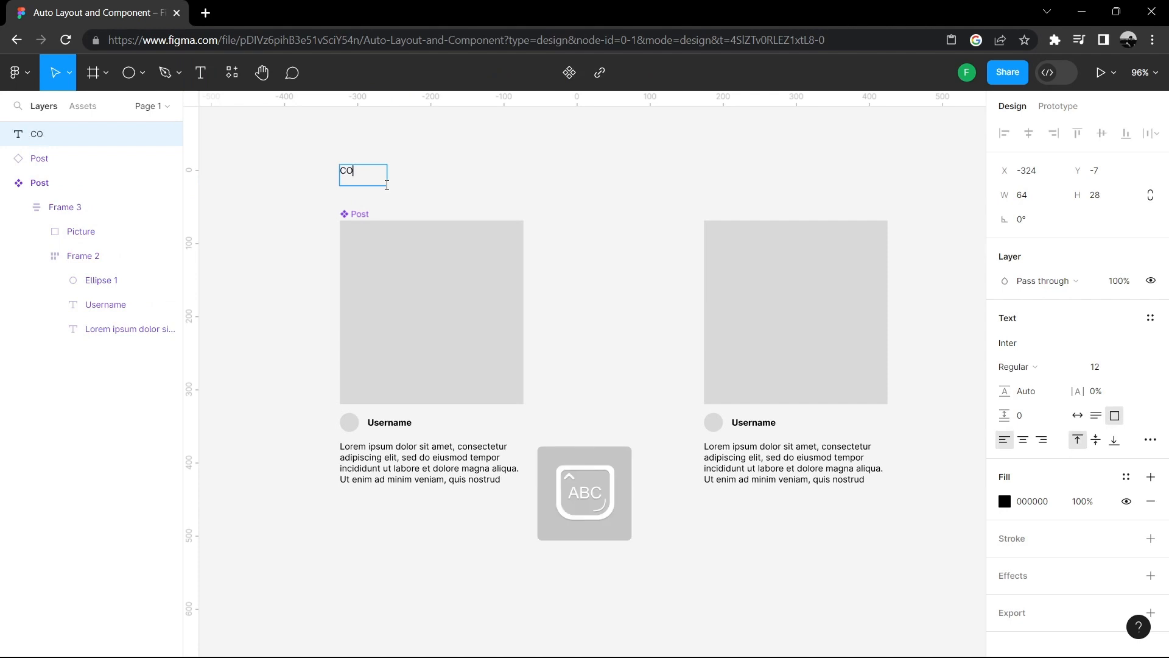
pyautogui.write('MPONENTS')
pyautogui.press('Escape')
pyautogui.hotkey('ctrl', 'b')
# - Set the COMPONENTS title to auto width and font size 30, nudging it slightly down
pyautogui.click(458, 176)
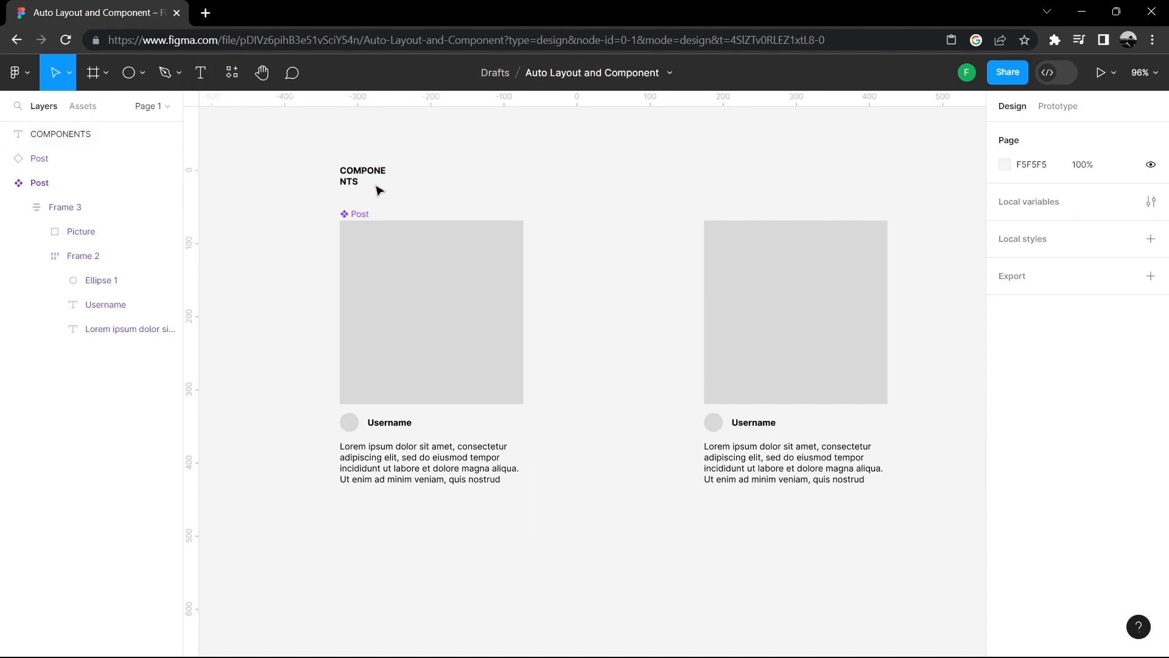
pyautogui.click(375, 180)
pyautogui.click(1077, 416)
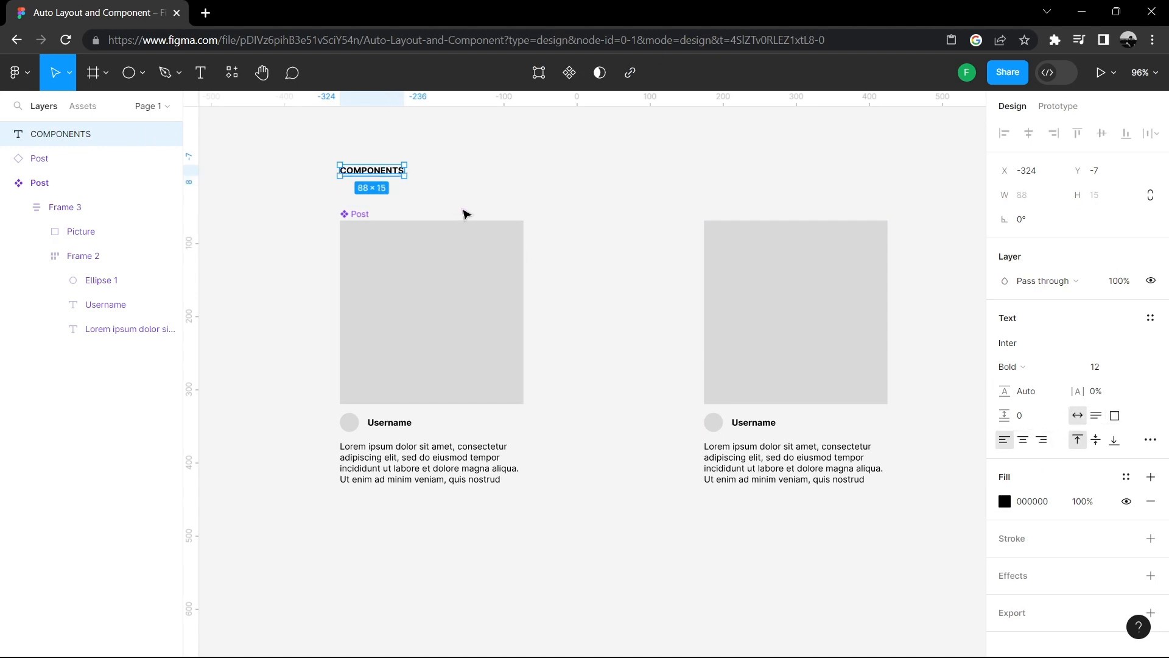
pyautogui.click(1107, 371)
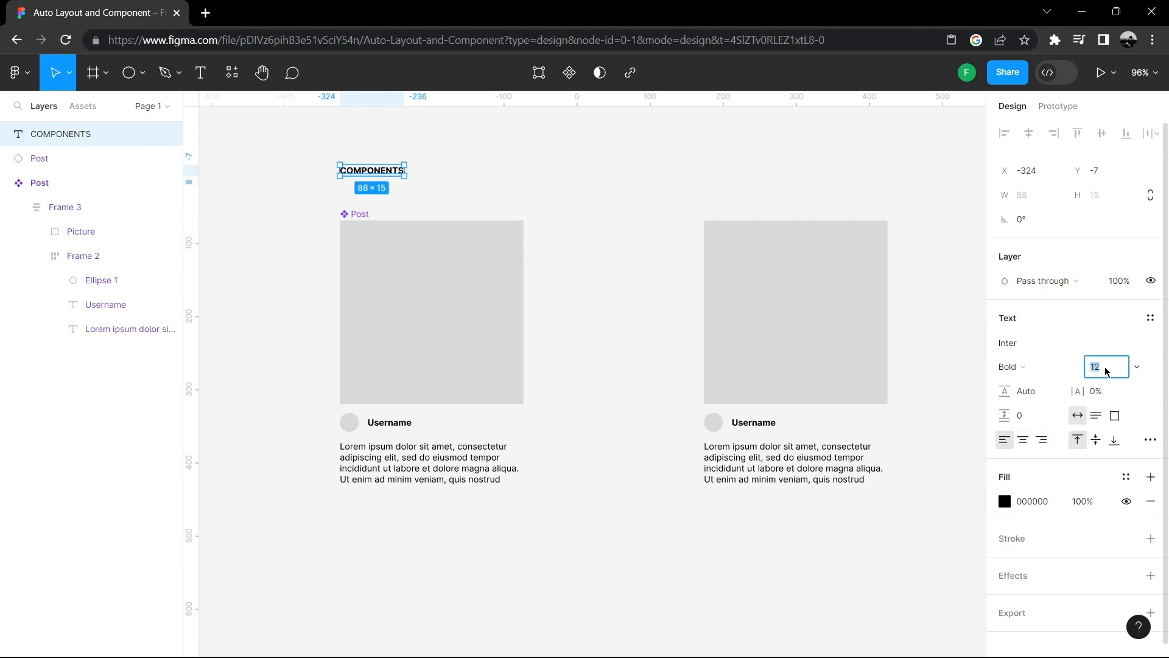
pyautogui.press('Return')
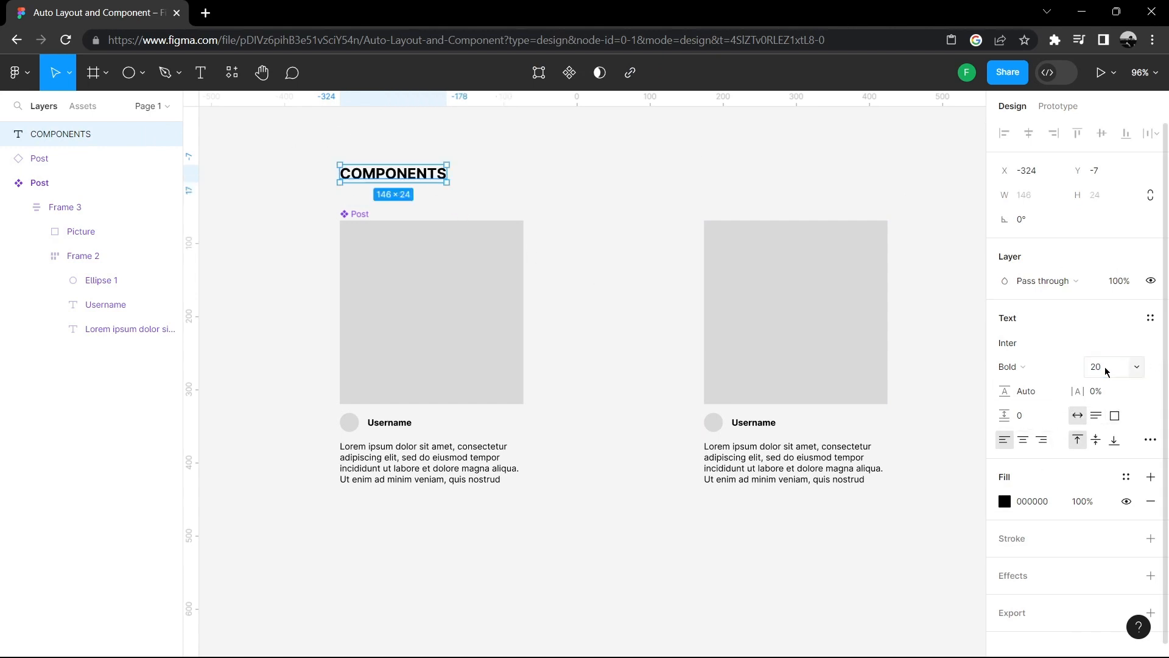
pyautogui.write('30')
pyautogui.press('Return')
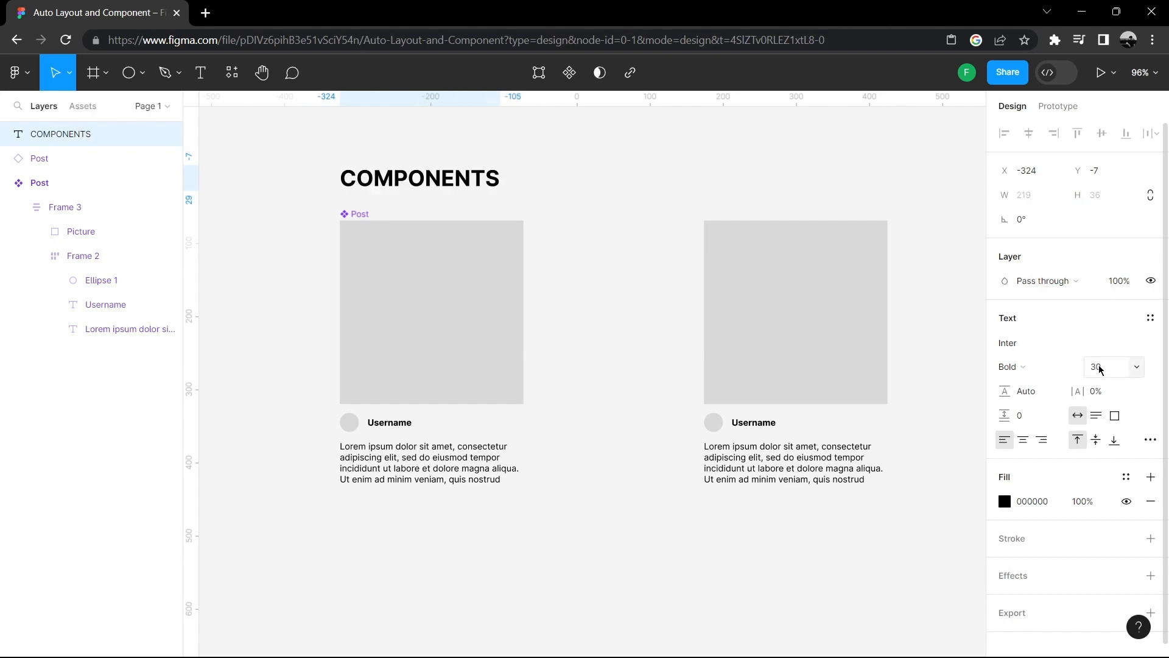
pyautogui.moveTo(461, 177); pyautogui.dragTo(461, 183)
pyautogui.click(580, 136)
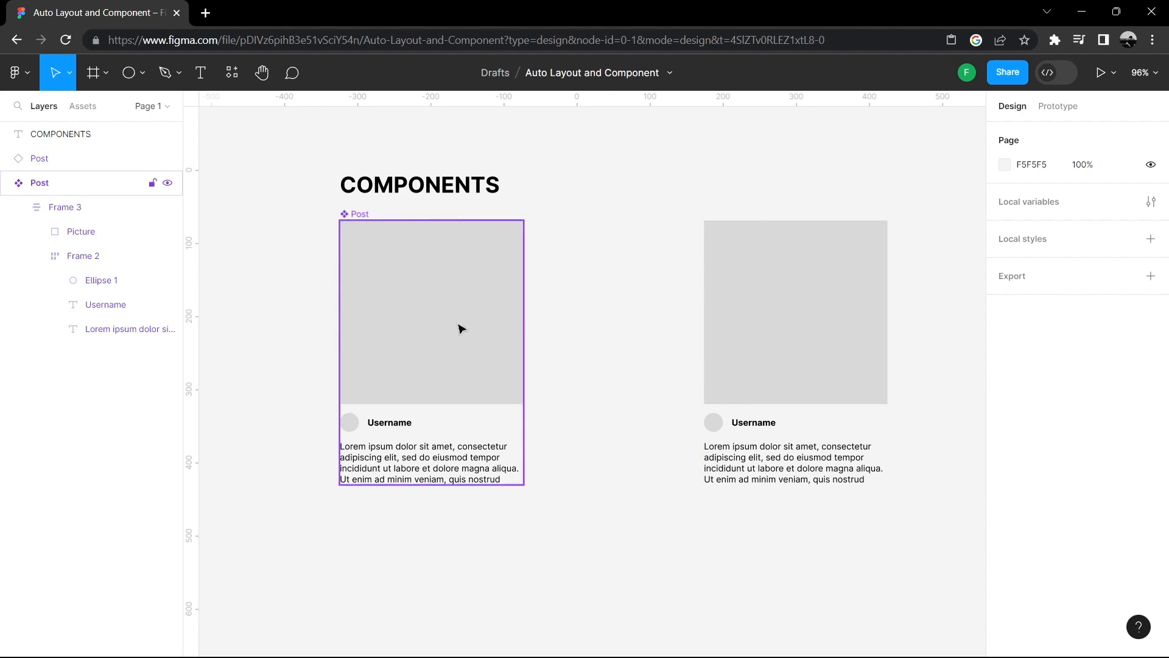
# - Move the Post instance slightly up and to the right
pyautogui.moveTo(286, 154); pyautogui.dragTo(614, 484)
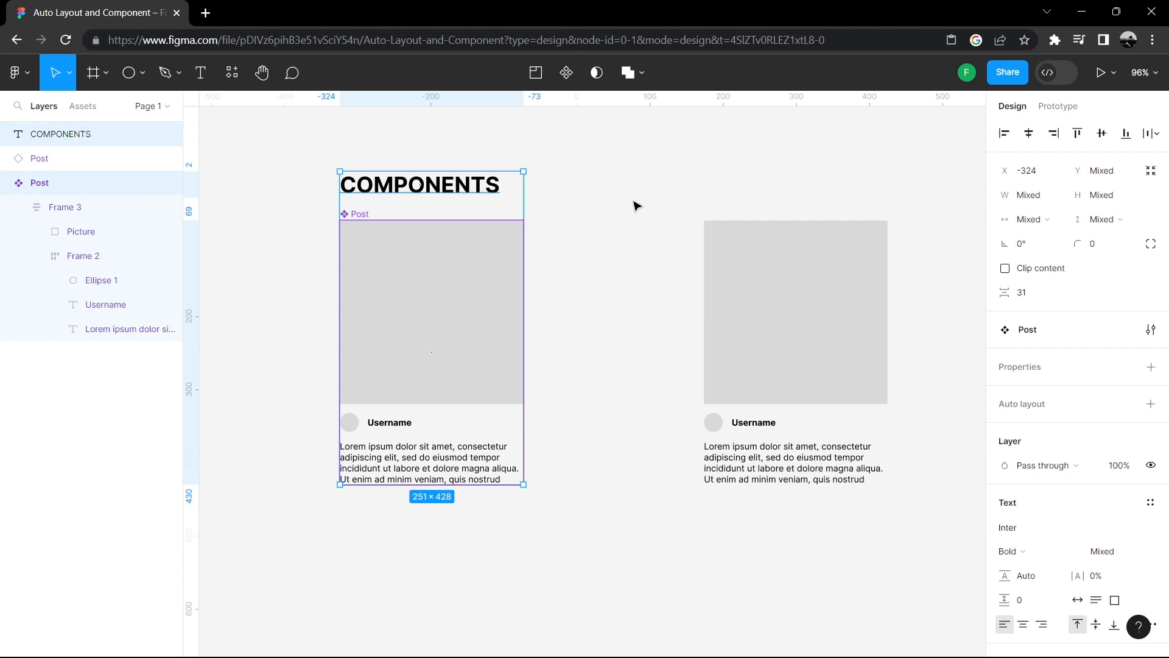
pyautogui.click(635, 219)
pyautogui.moveTo(783, 264); pyautogui.dragTo(812, 238)
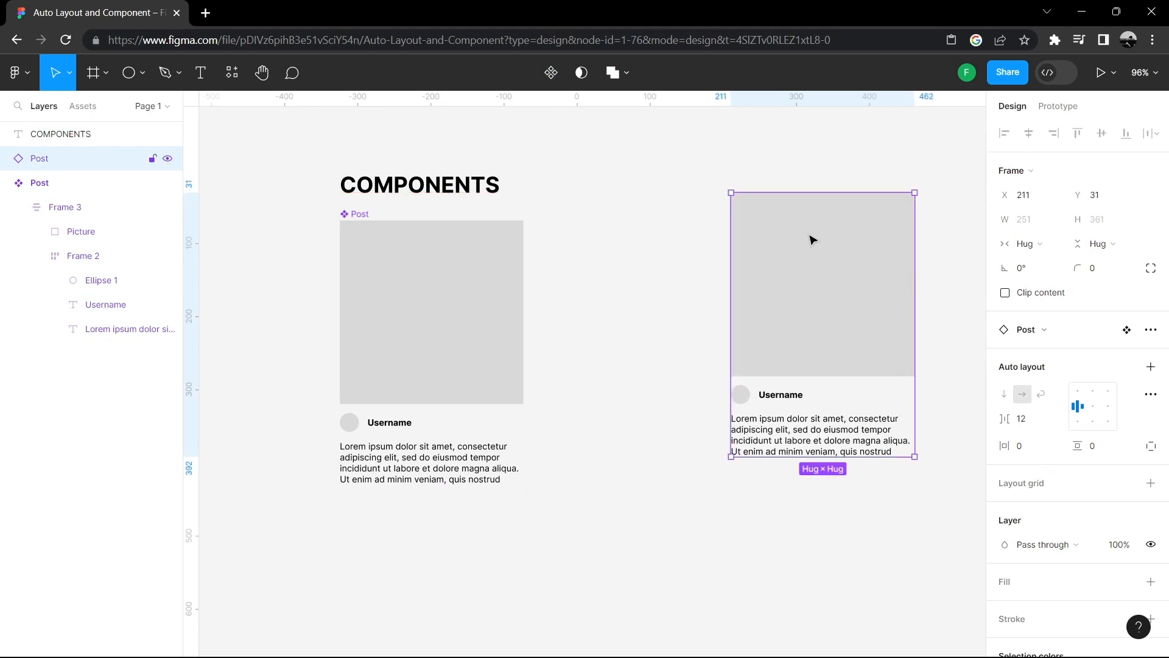
pyautogui.click(654, 218)
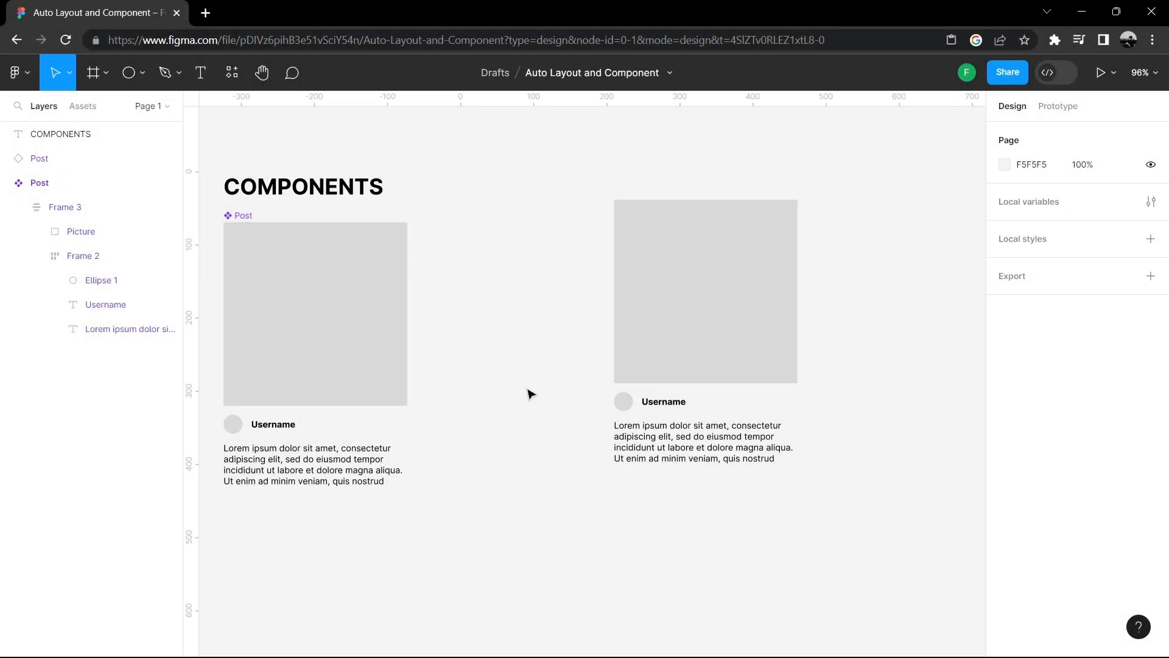
# - Copy the Post component and paste another instance below the first instance
pyautogui.click(382, 331)
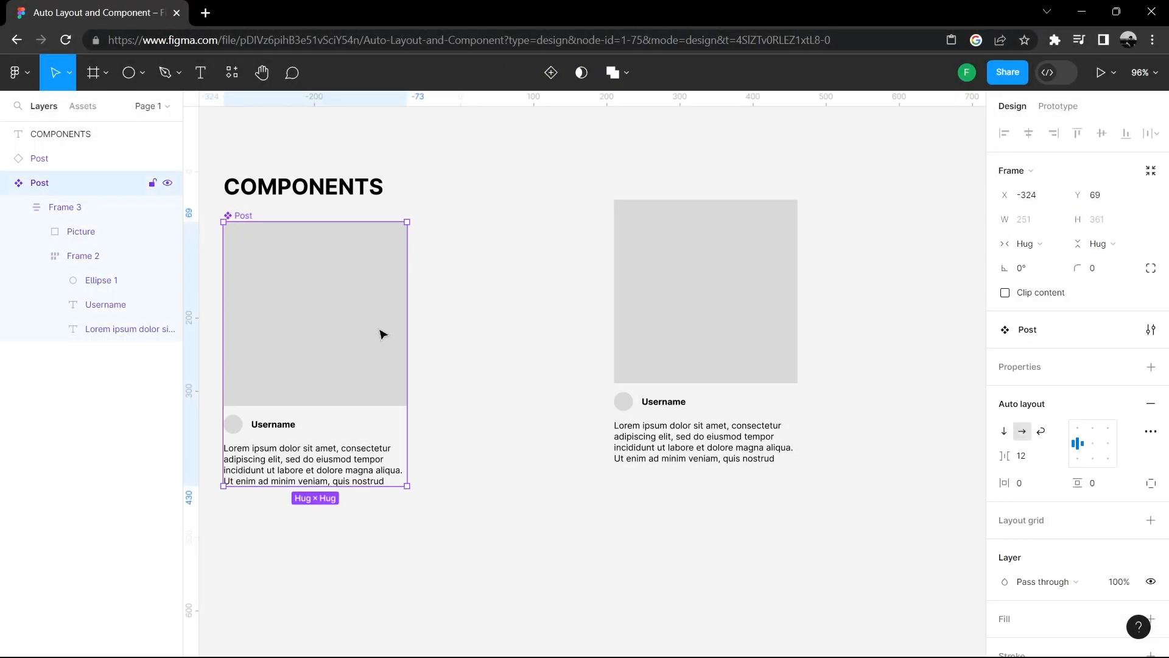
pyautogui.rightClick(363, 296)
pyautogui.moveTo(363, 296)
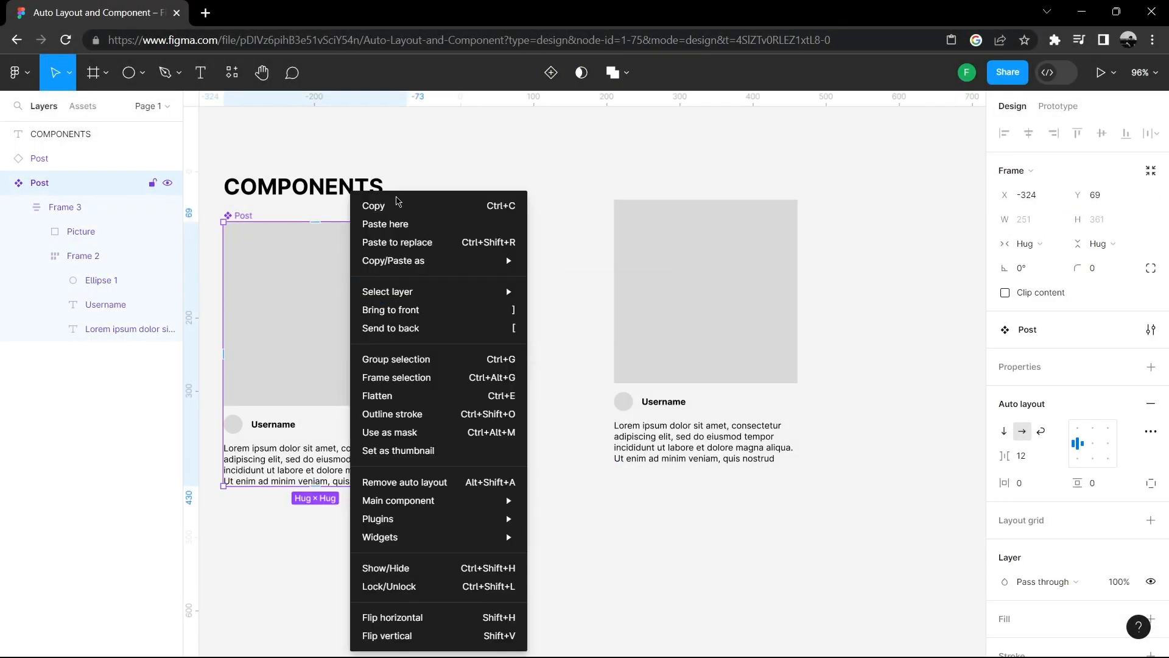
pyautogui.click(396, 201)
pyautogui.rightClick(603, 487)
pyautogui.press('Escape')
pyautogui.hotkey('ctrl', 'v')
pyautogui.scroll(-3, 744, 329)
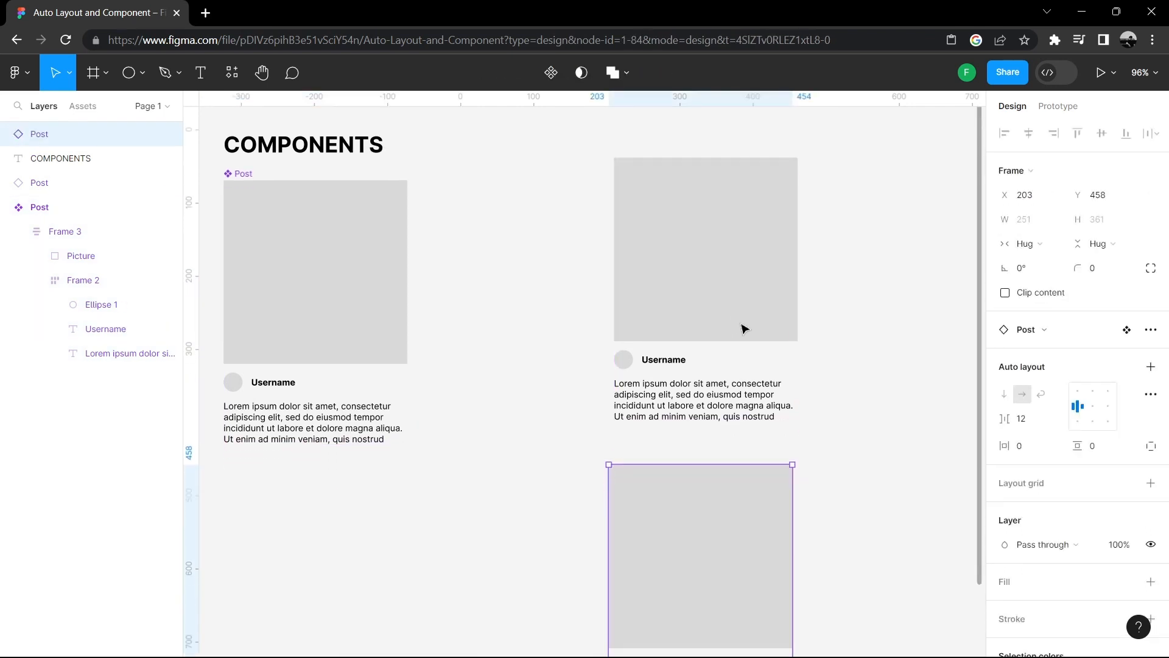
# - Move the pasted Post instance slightly up below the first instance
pyautogui.click(905, 334)
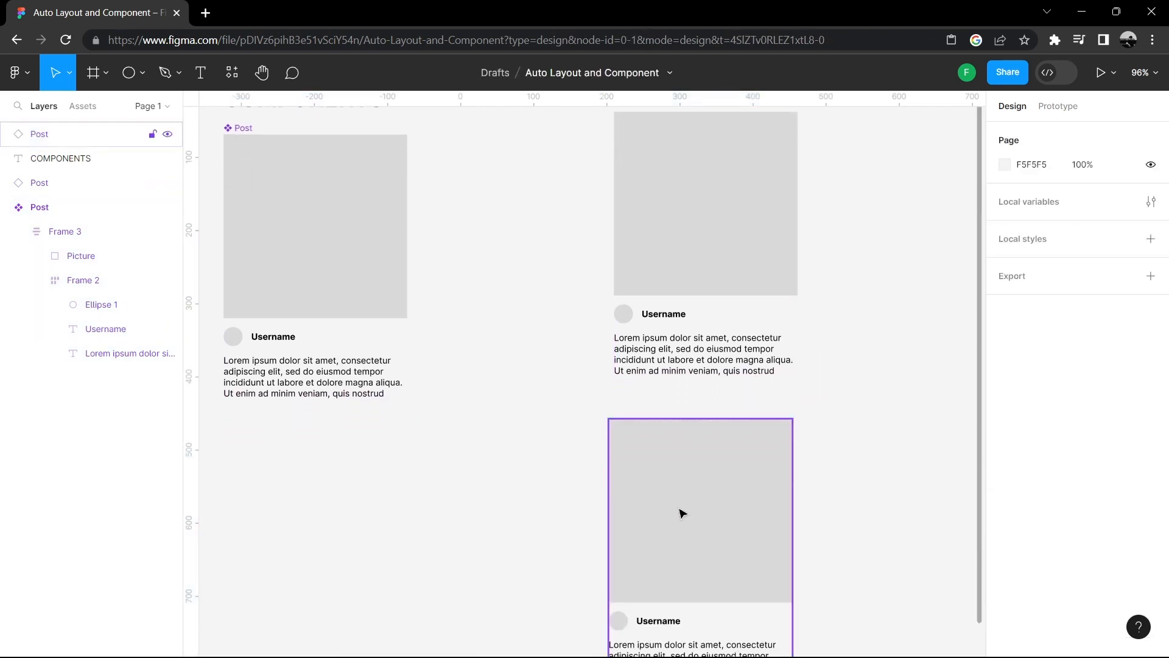
pyautogui.moveTo(681, 512); pyautogui.dragTo(690, 491)
pyautogui.click(870, 261)
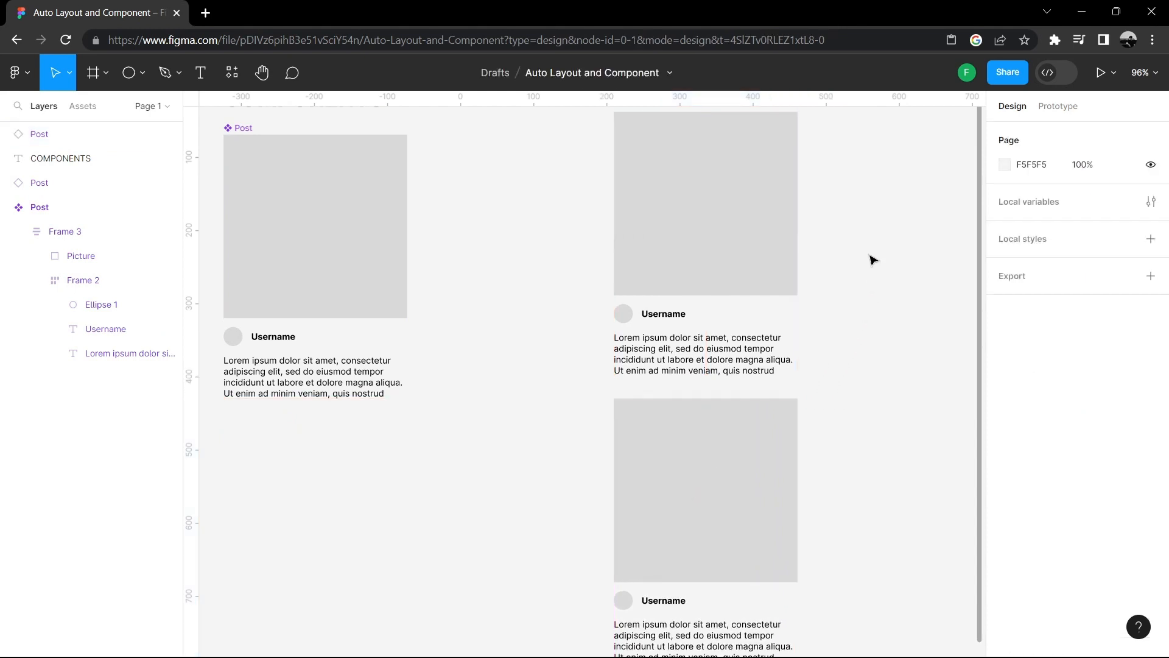
# - Select both Post instances and wrap them in a vertical auto layout frame
pyautogui.scroll(-3, 860, 256)
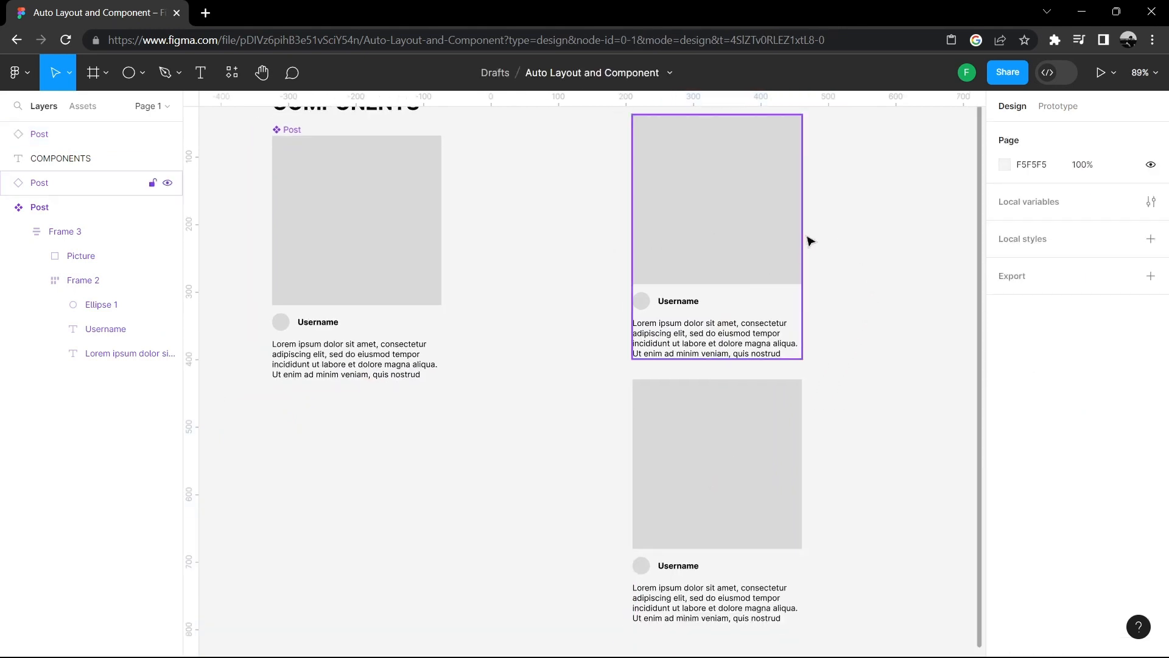
pyautogui.scroll(-2, 809, 240)
pyautogui.moveTo(597, 191); pyautogui.dragTo(791, 526)
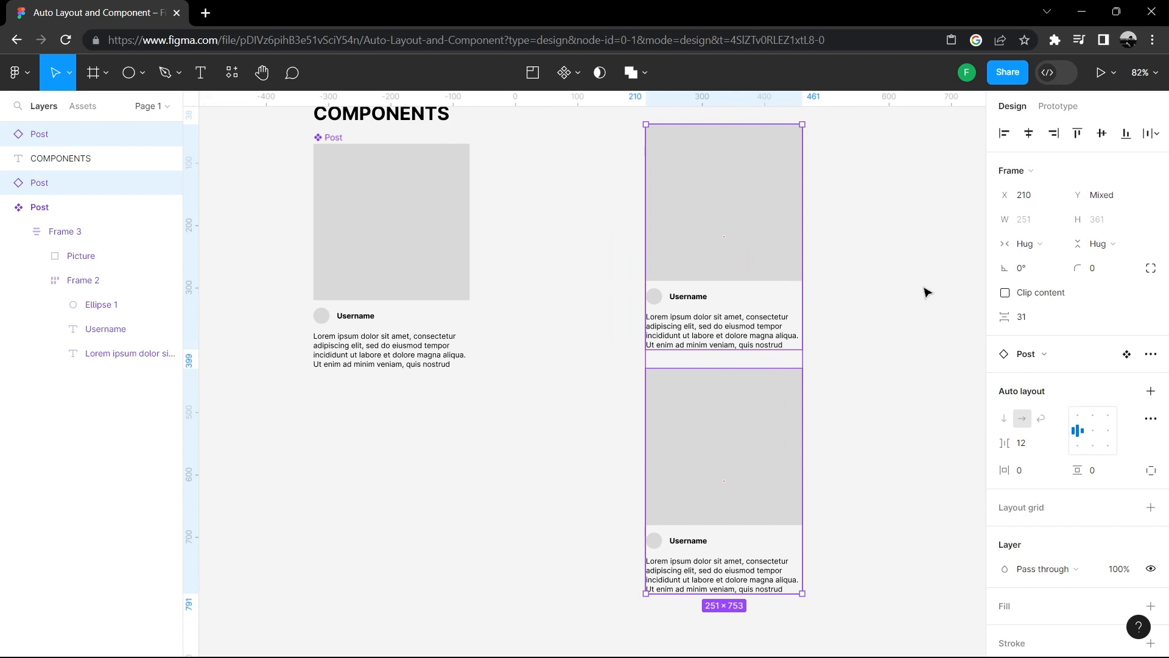
pyautogui.click(1149, 393)
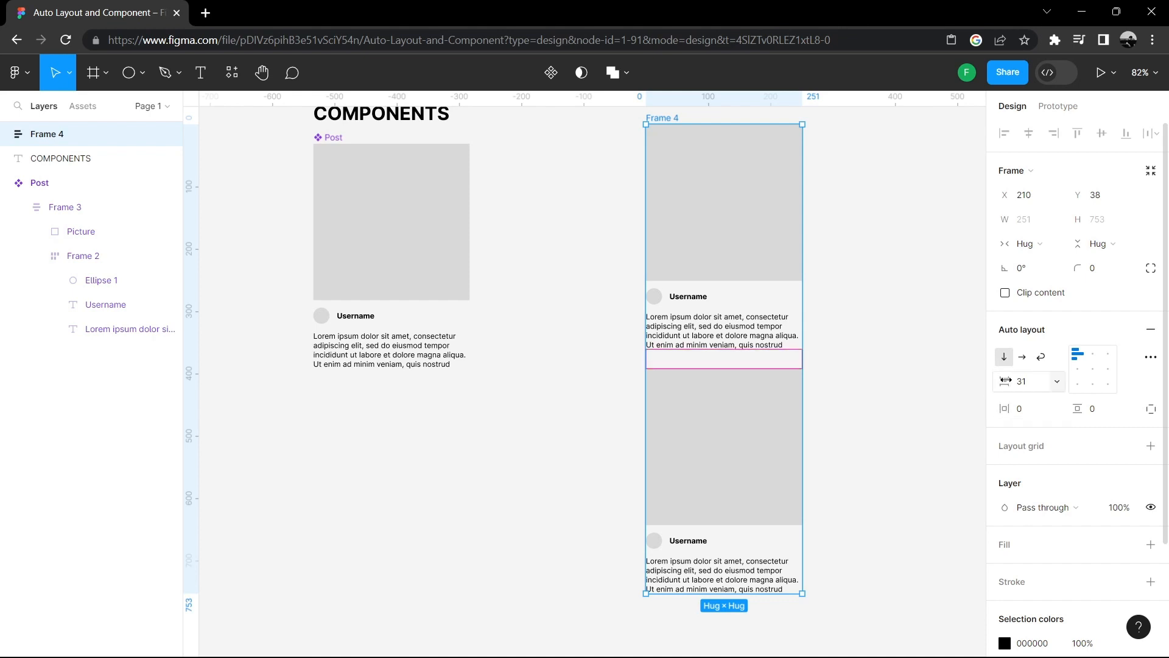
# - Set the auto layout frame's vertical spacing between the instances to 39
pyautogui.moveTo(1005, 380)
pyautogui.mouseDown()
pyautogui.moveTo(1039, 381)
pyautogui.moveTo(991, 381)
pyautogui.moveTo(1054, 379)
pyautogui.moveTo(1007, 383)
pyautogui.moveTo(1050, 381)
pyautogui.moveTo(1019, 381)
pyautogui.mouseUp()
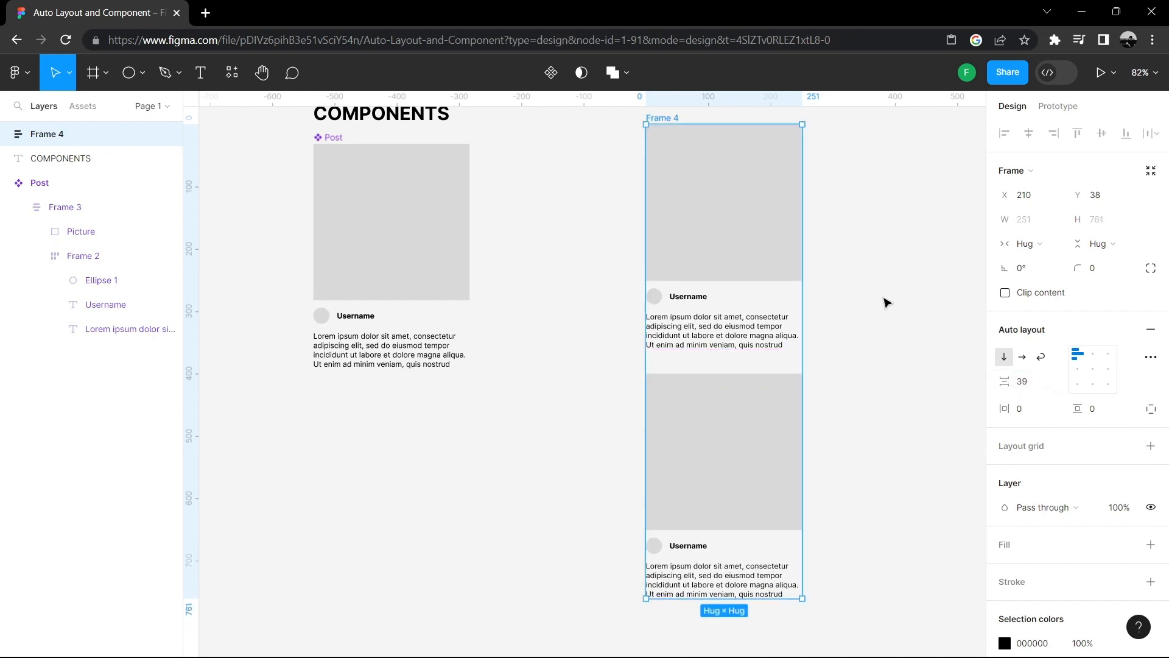
pyautogui.click(886, 302)
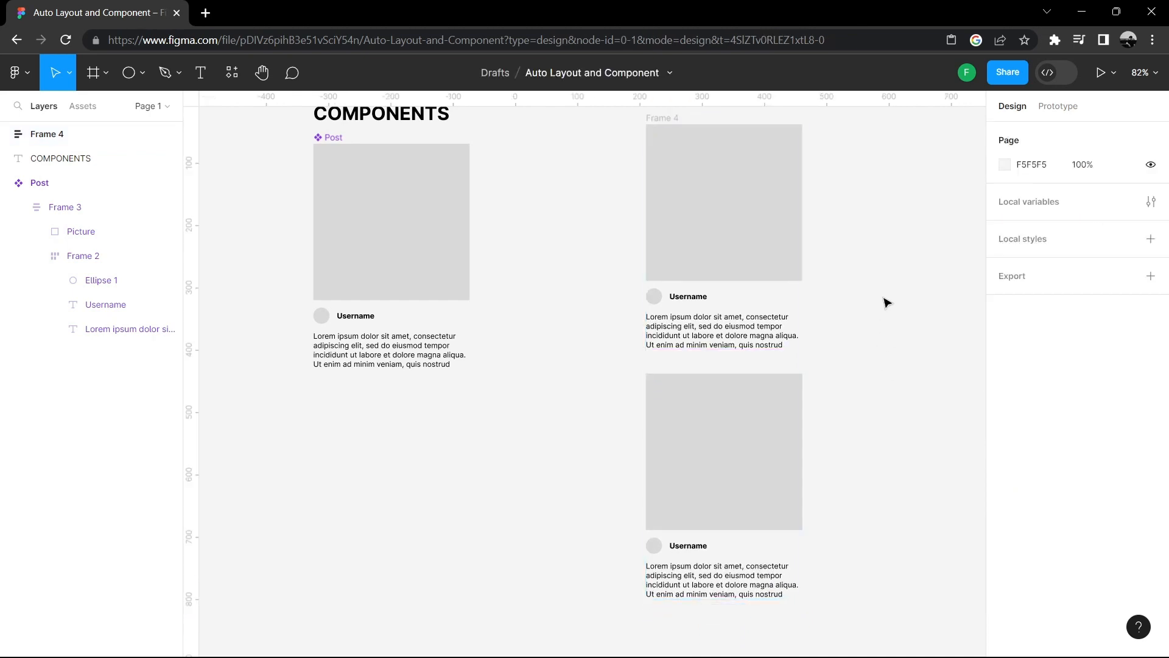
# - Duplicate the lower Post instance inside the auto layout stack
pyautogui.scroll(-3, 884, 286)
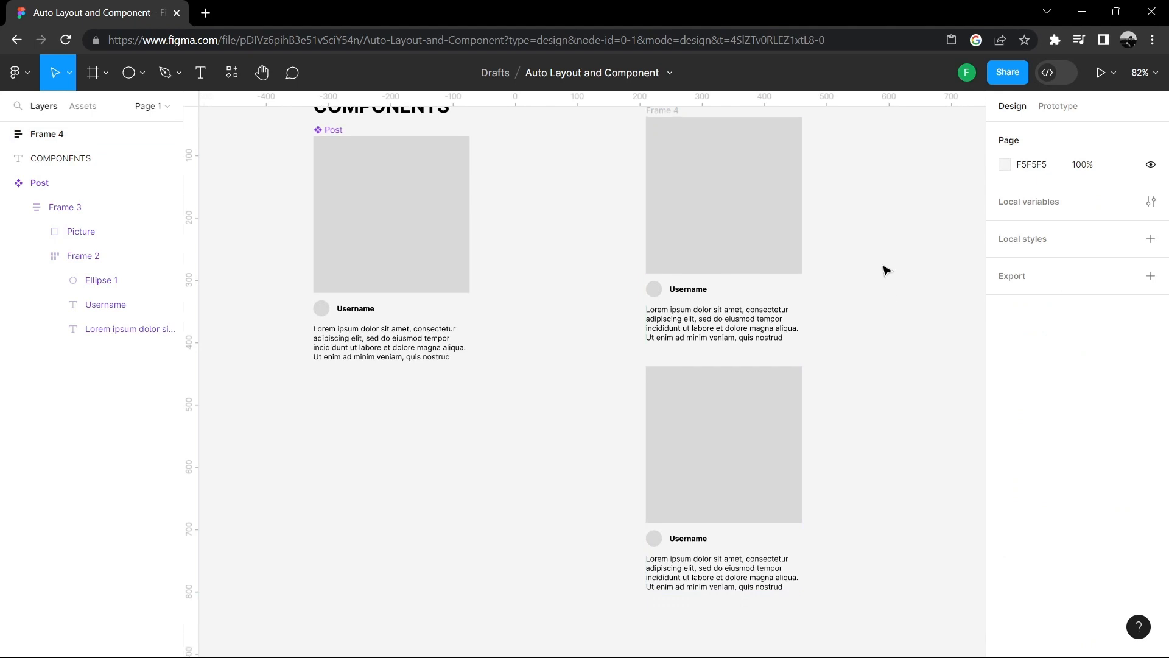
pyautogui.scroll(-1, 890, 243)
pyautogui.scroll(-1, 890, 243)
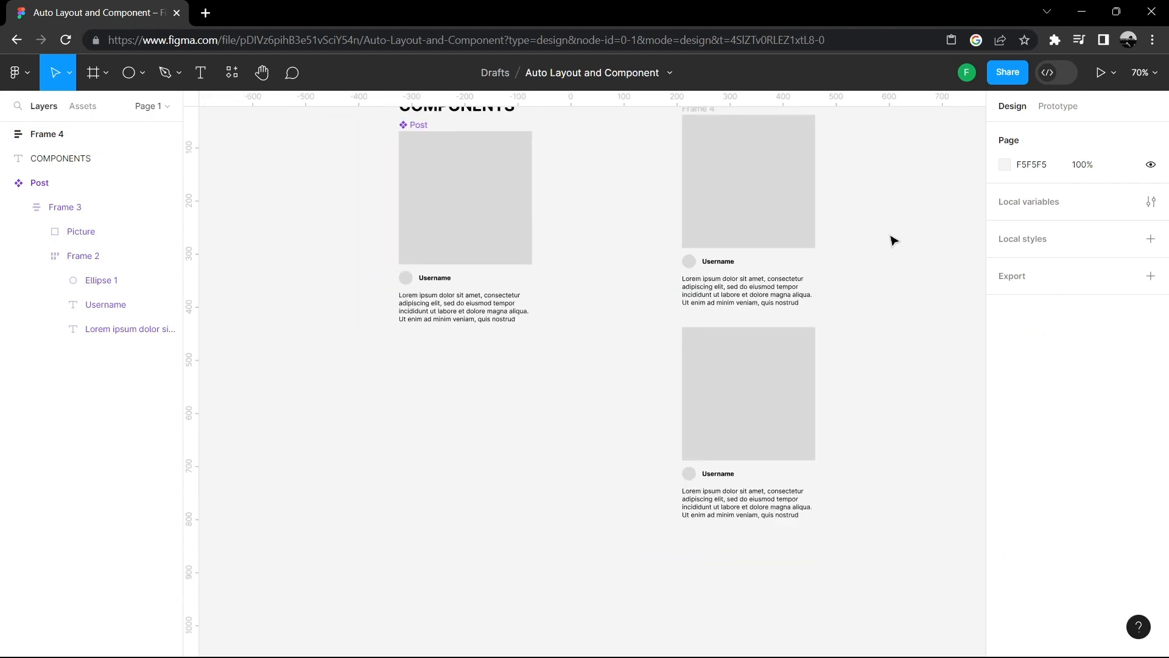
pyautogui.hscroll(3, 890, 237)
pyautogui.scroll(-1, 765, 304)
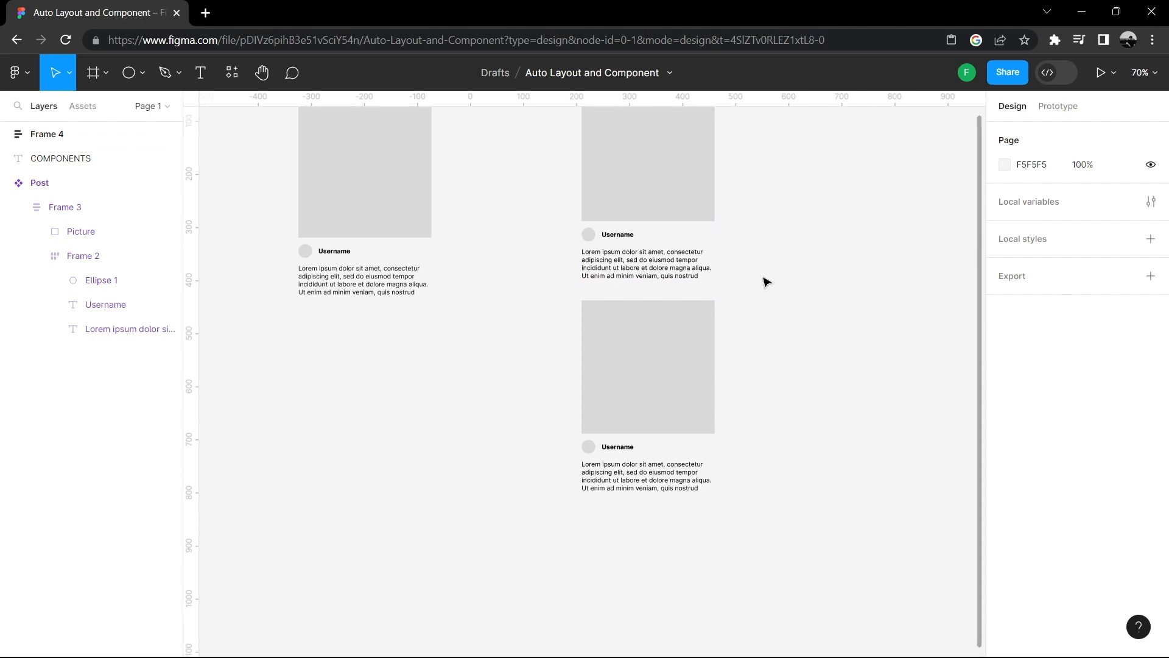
pyautogui.scroll(1, 739, 313)
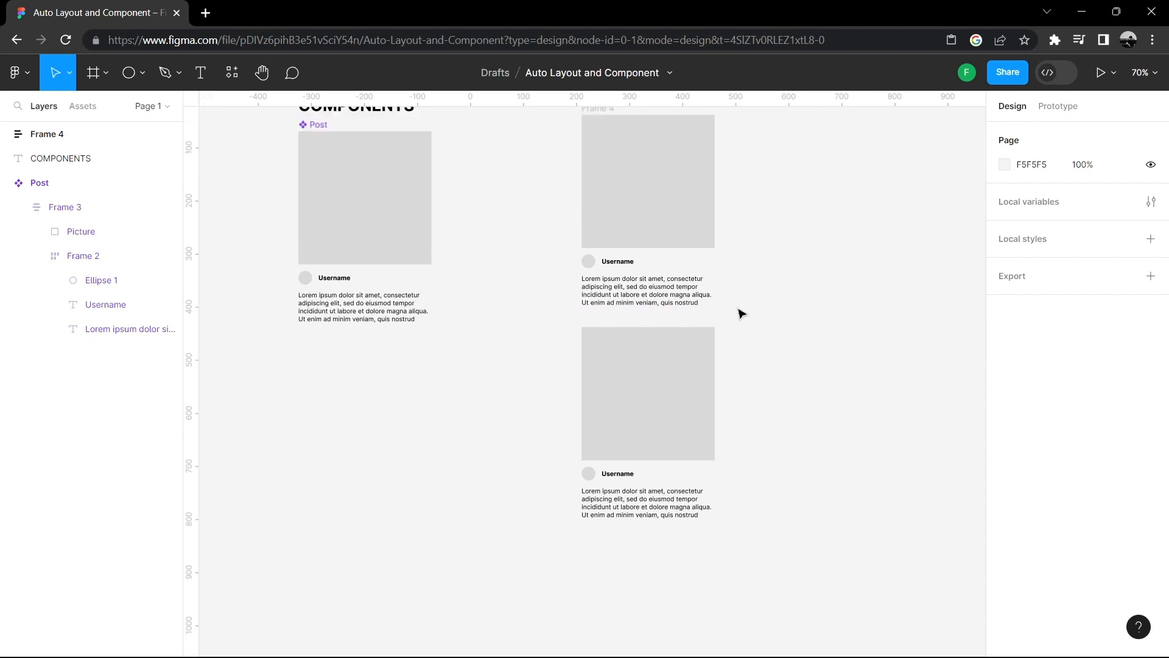
pyautogui.click(665, 388)
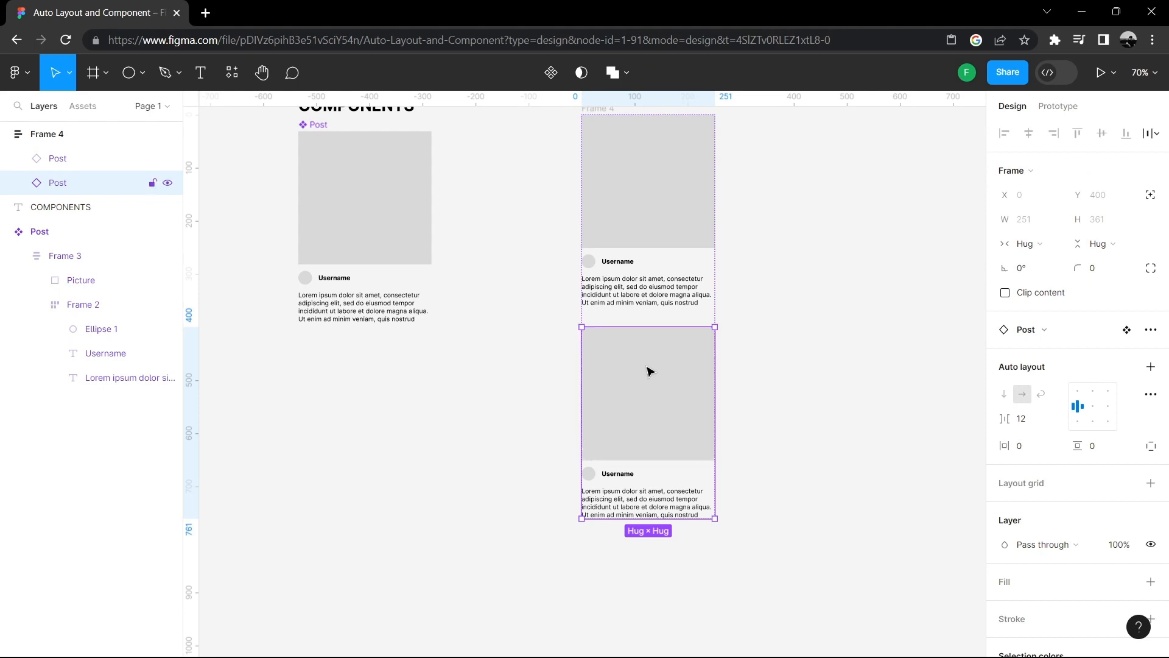
pyautogui.scroll(-4, 651, 370)
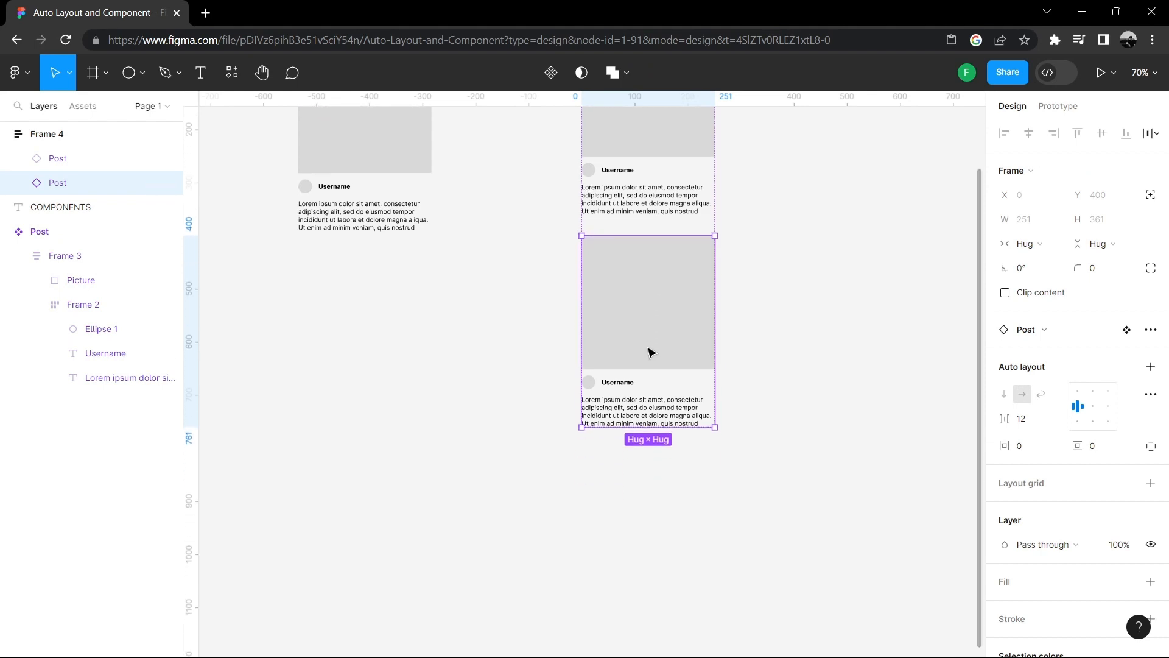
pyautogui.hotkey('ctrl', 'd')
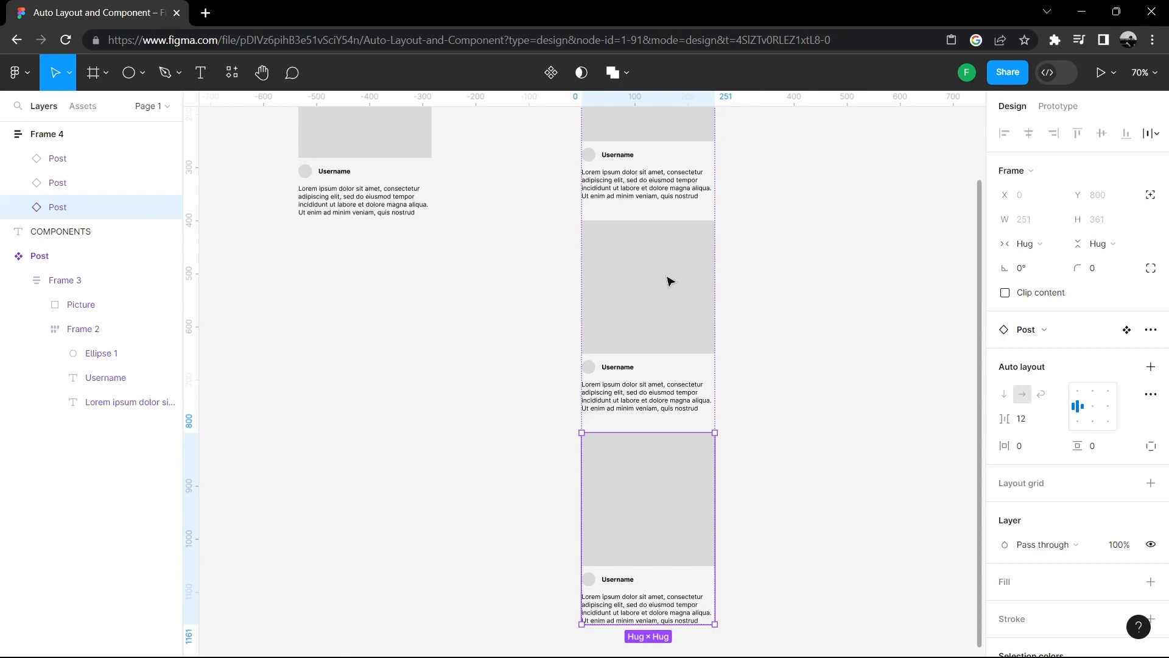
# - Duplicate the top Post instance to add a fourth card to the stack
pyautogui.scroll(-2, 670, 282)
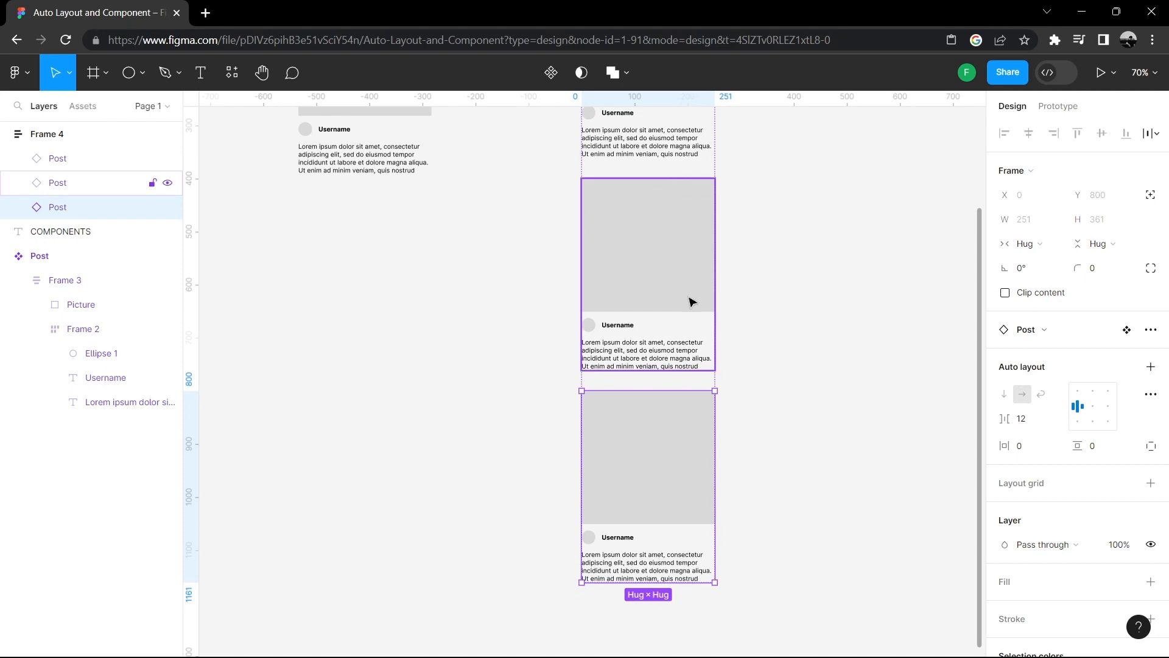
pyautogui.scroll(-3, 689, 264)
pyautogui.click(843, 261)
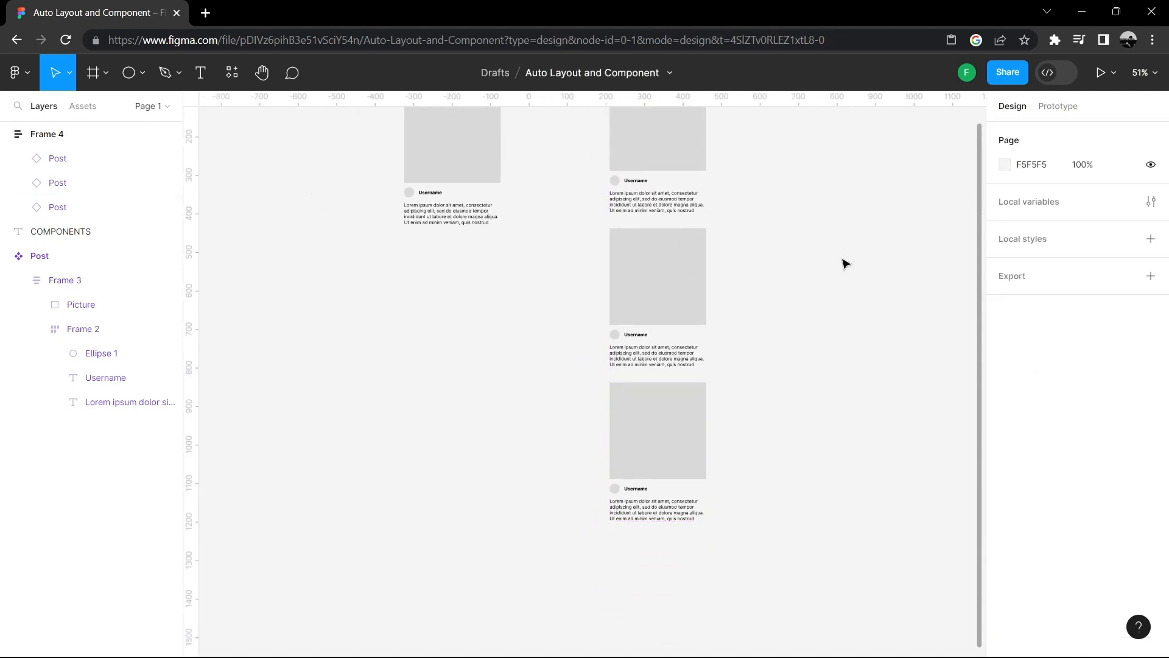
pyautogui.click(655, 414)
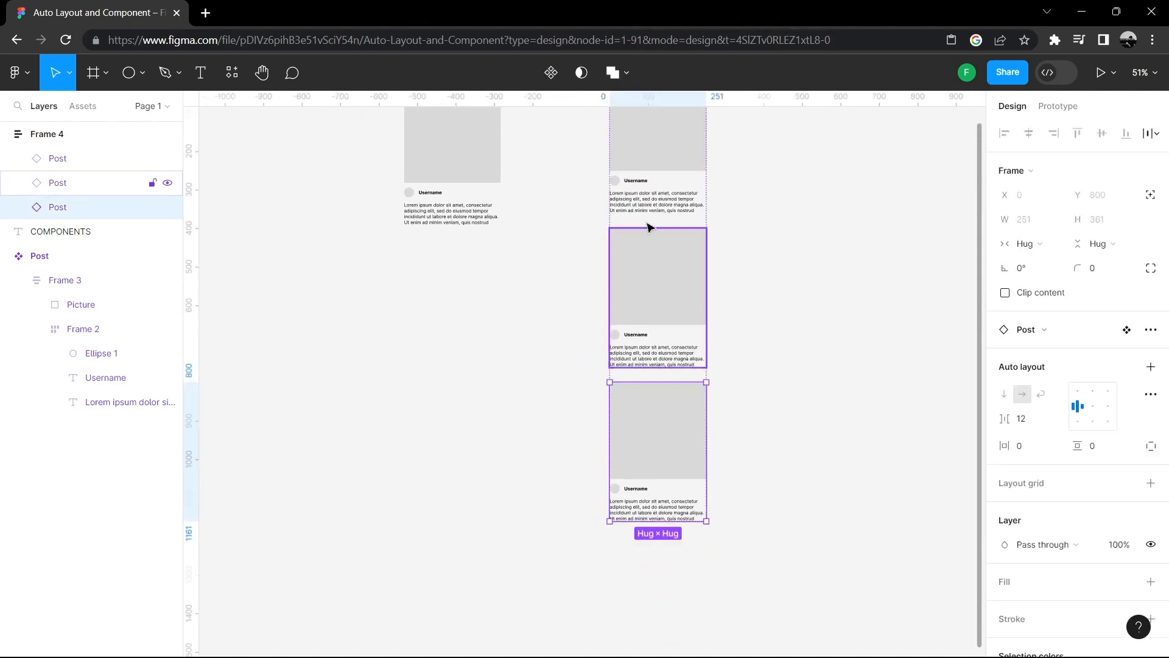
pyautogui.click(651, 163)
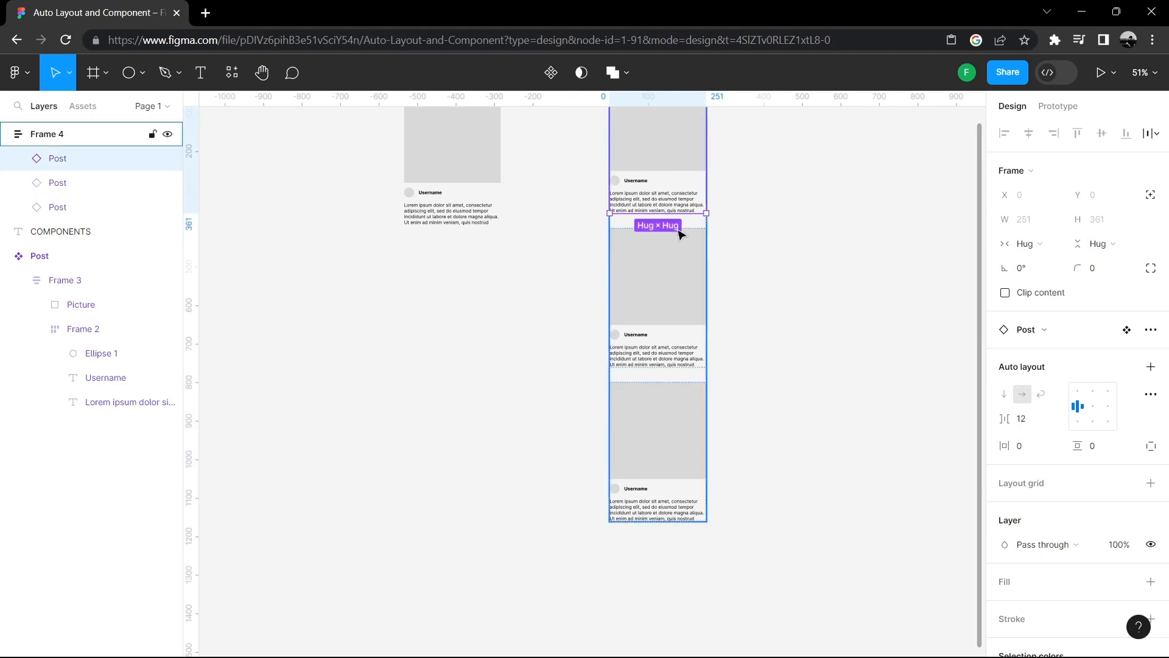
pyautogui.hotkey('ctrl', 'd')
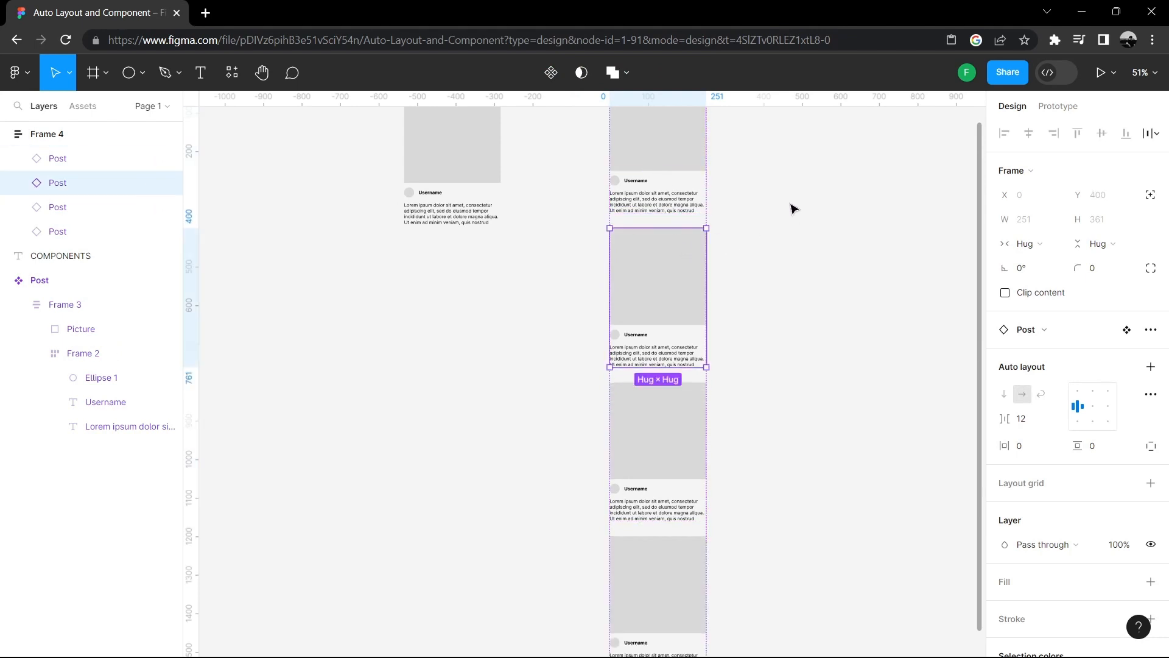
pyautogui.scroll(1, 804, 244)
pyautogui.click(807, 246)
# - Review the stacked Post instances beside the main component
pyautogui.scroll(1, 807, 245)
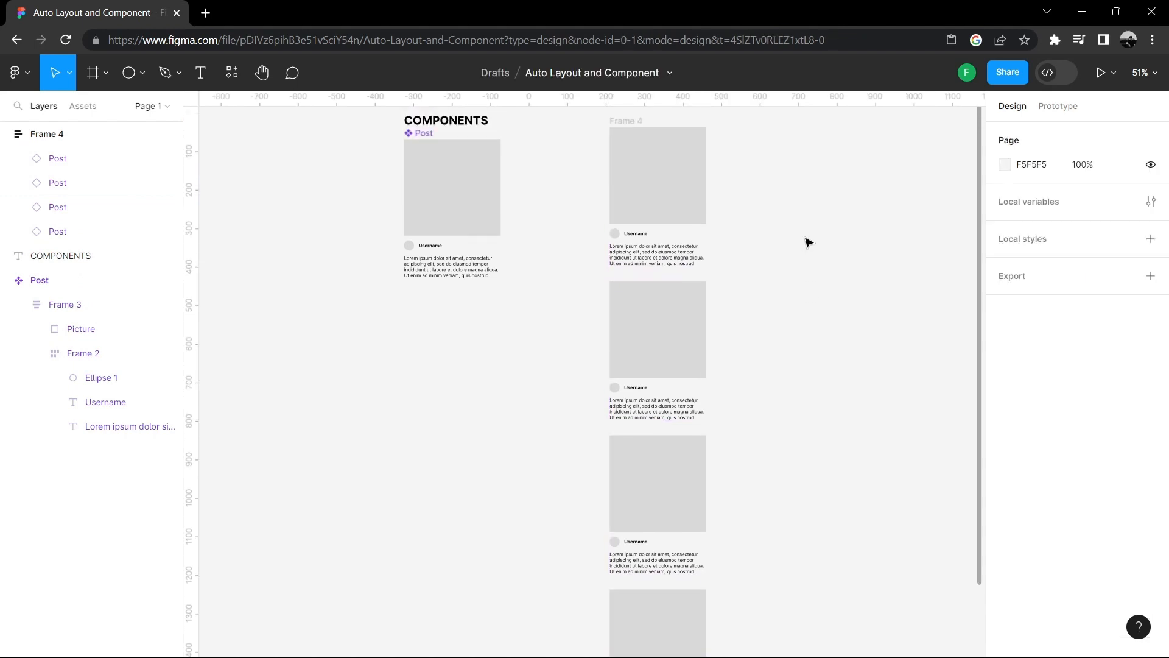
pyautogui.scroll(-2, 807, 244)
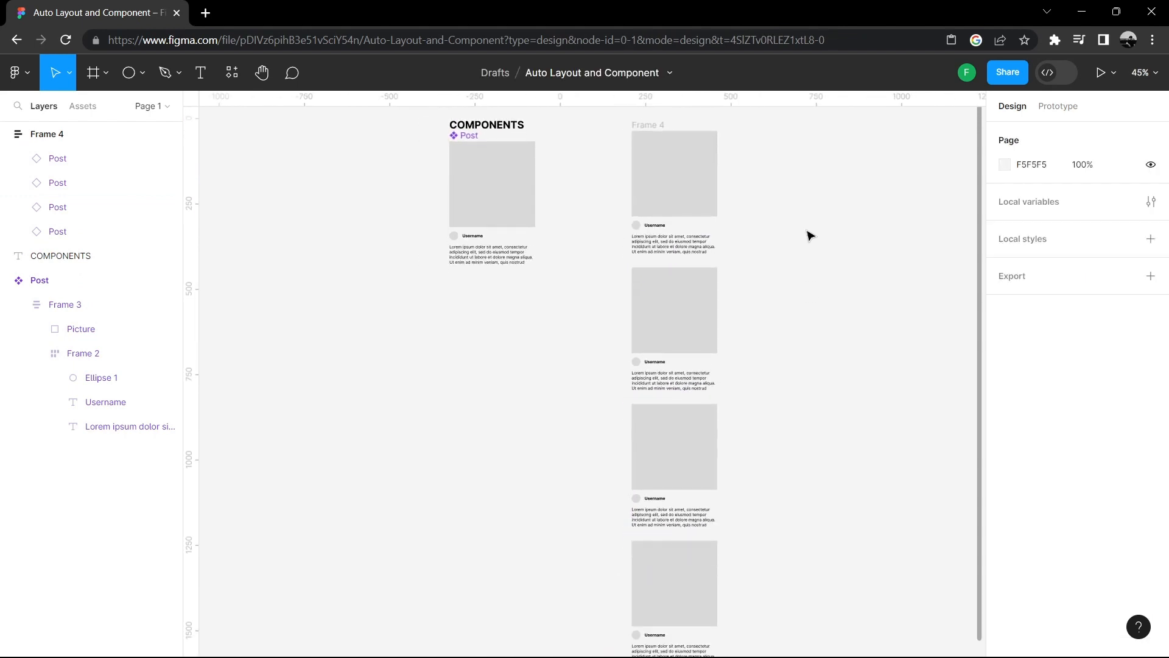
pyautogui.scroll(-4, 807, 241)
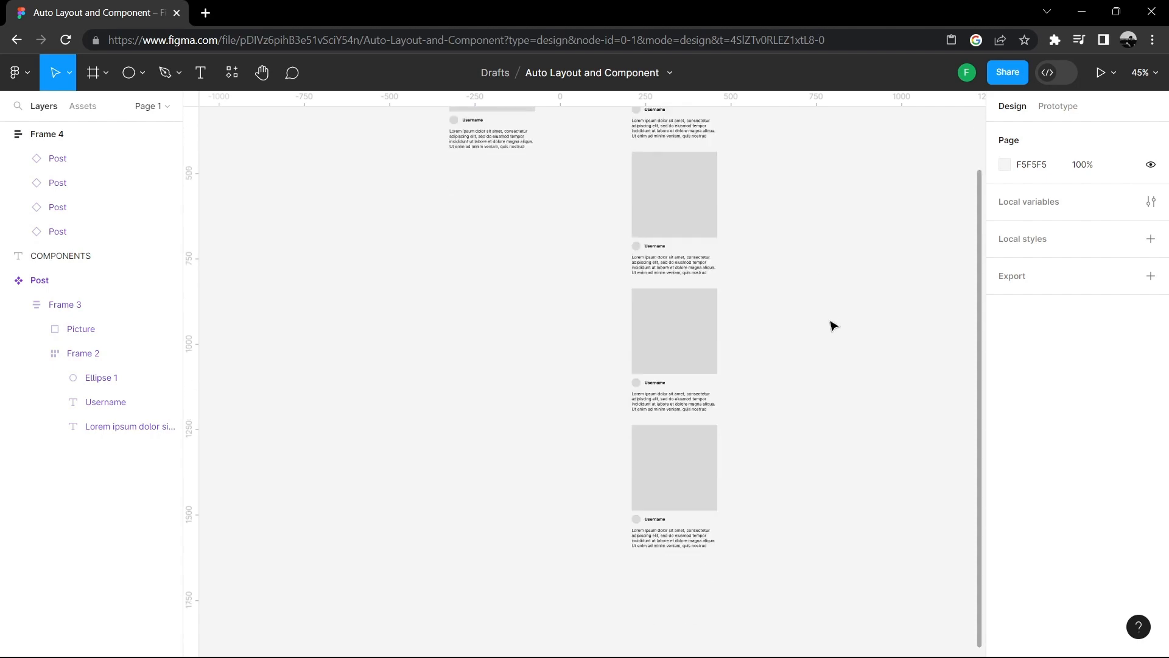
pyautogui.scroll(4, 762, 394)
pyautogui.scroll(-12, 761, 341)
pyautogui.scroll(12, 769, 324)
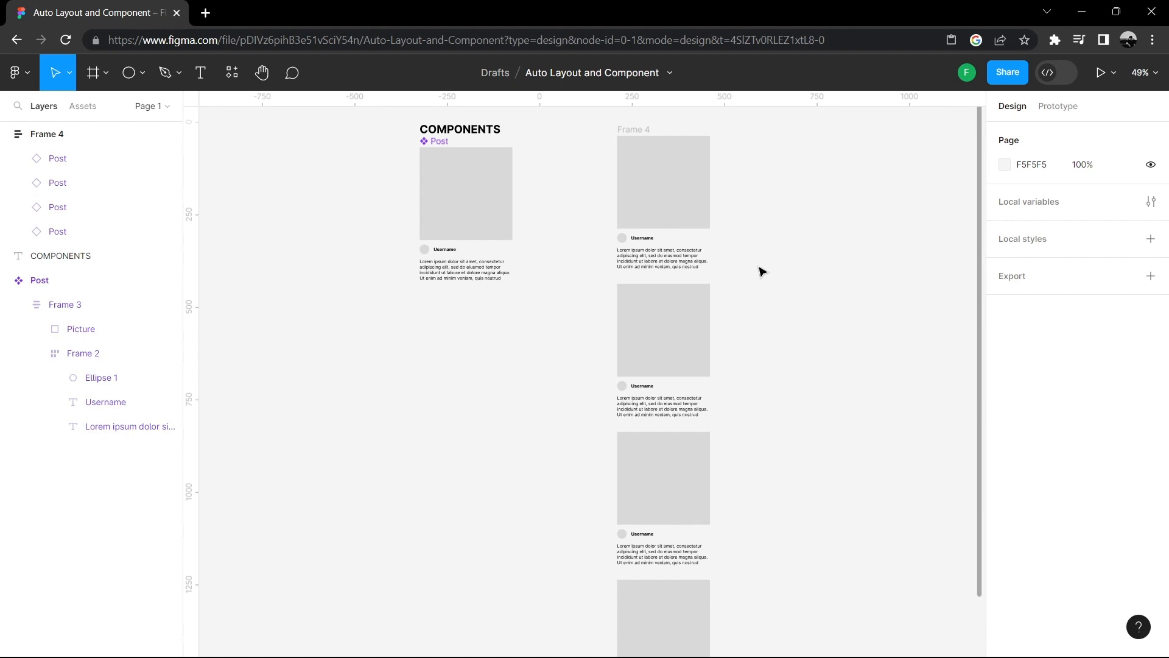
pyautogui.scroll(5, 761, 272)
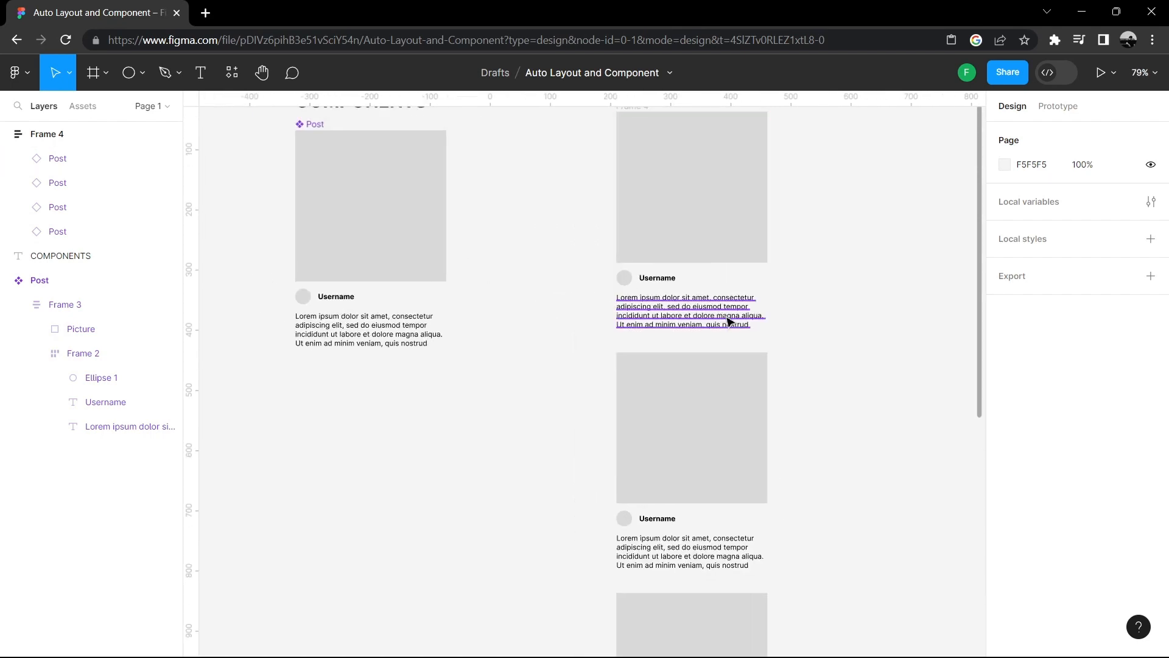
pyautogui.scroll(1, 729, 322)
# - Shorten the caption of the second Post instance by deleting its last two lines of text
pyautogui.moveTo(609, 296); pyautogui.dragTo(642, 325)
pyautogui.doubleClick(716, 355)
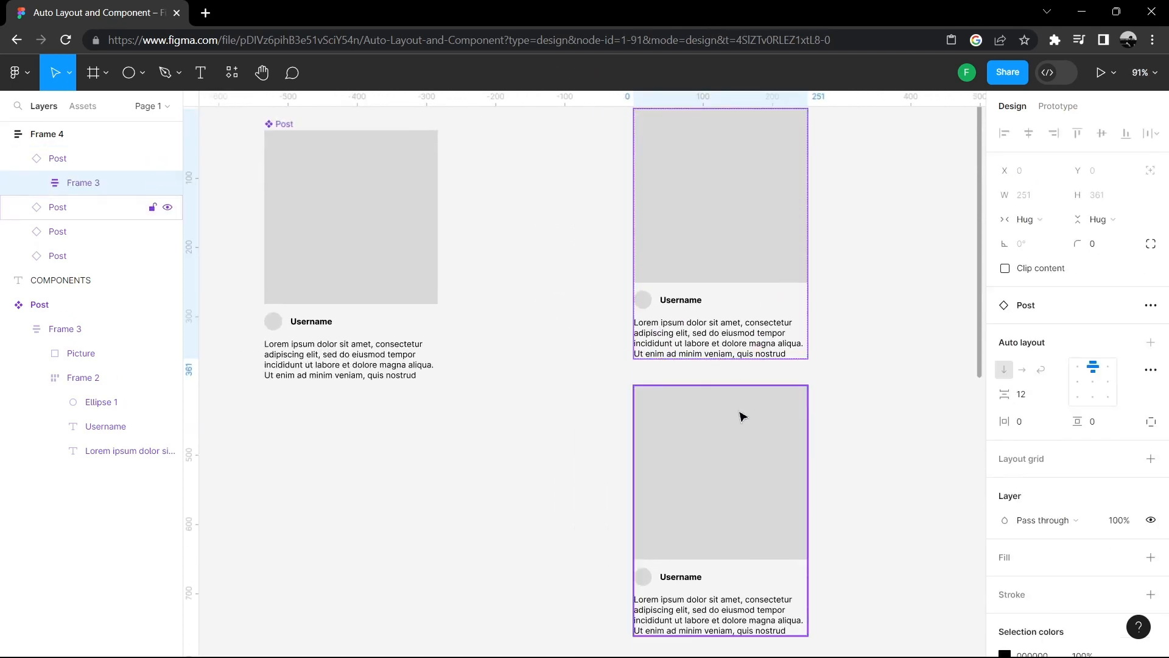
pyautogui.scroll(-3, 742, 416)
pyautogui.click(733, 414)
pyautogui.scroll(-3, 733, 366)
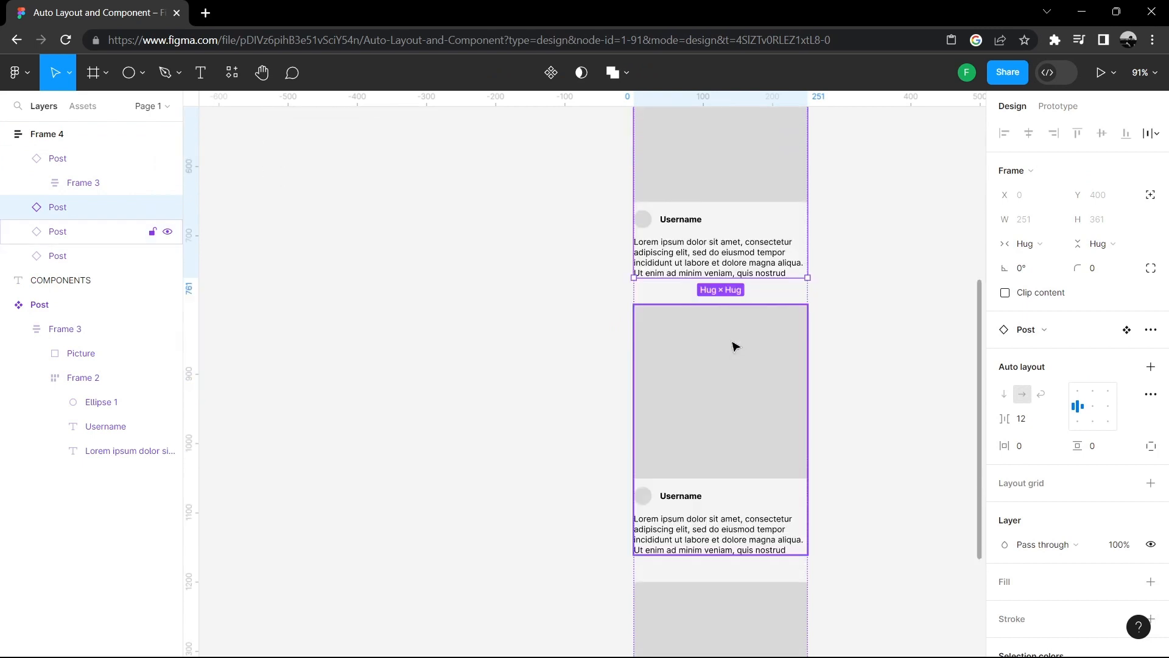
pyautogui.doubleClick(779, 269)
pyautogui.doubleClick(783, 272)
pyautogui.doubleClick(785, 266)
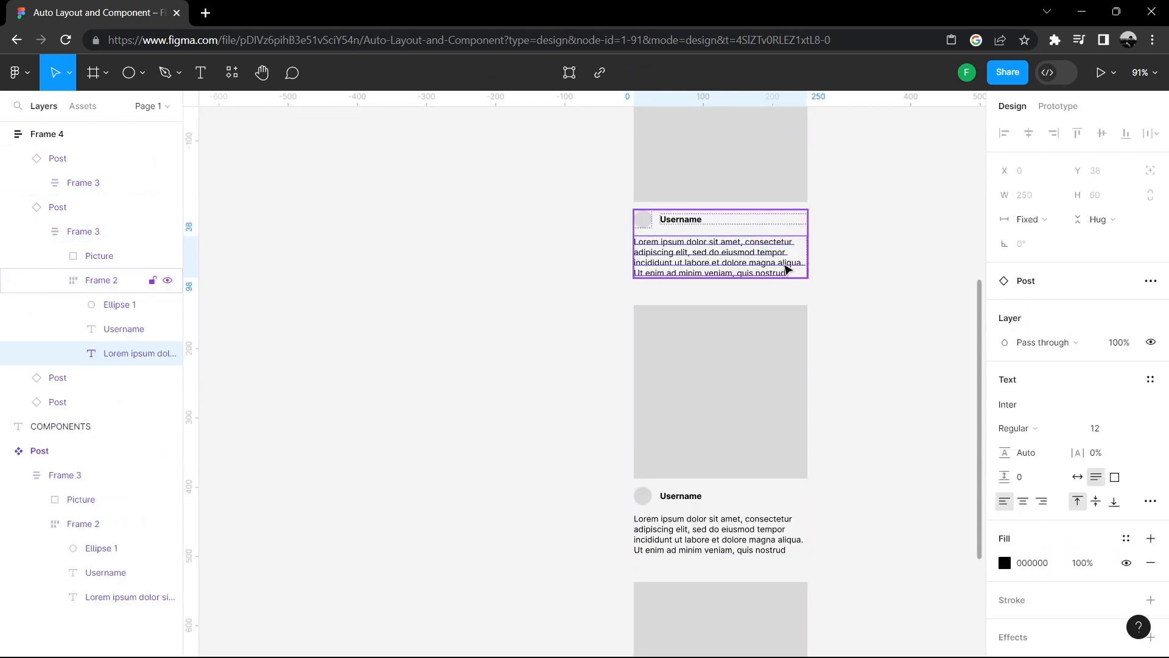
pyautogui.doubleClick(776, 269)
pyautogui.click(790, 270)
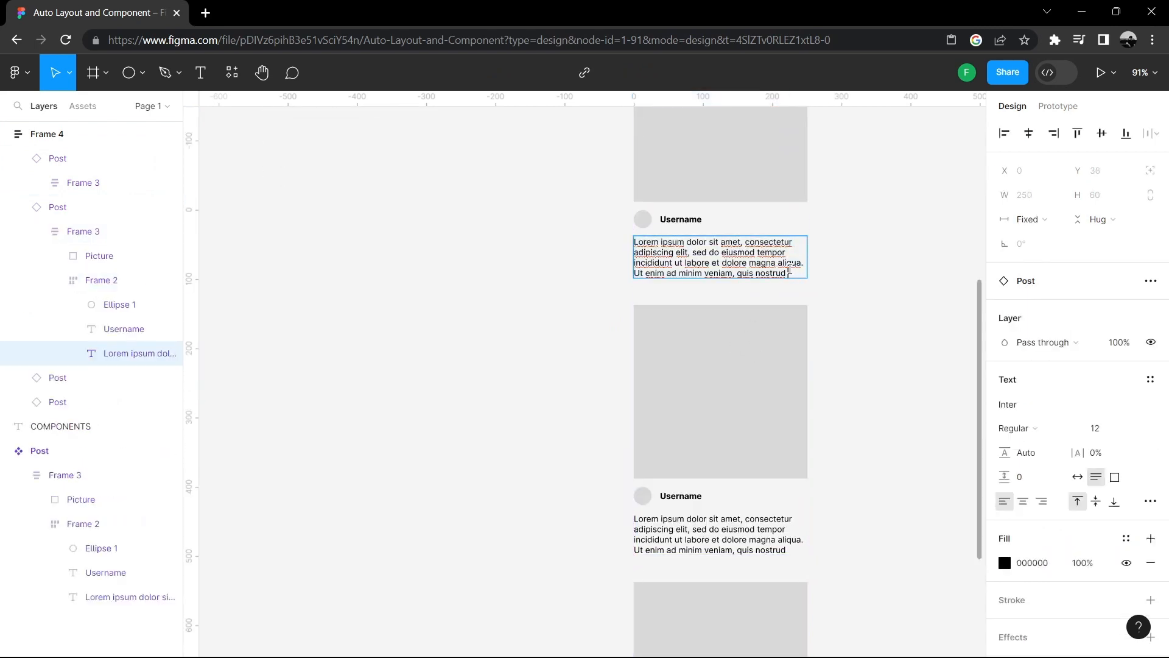
pyautogui.moveTo(793, 270); pyautogui.dragTo(633, 270)
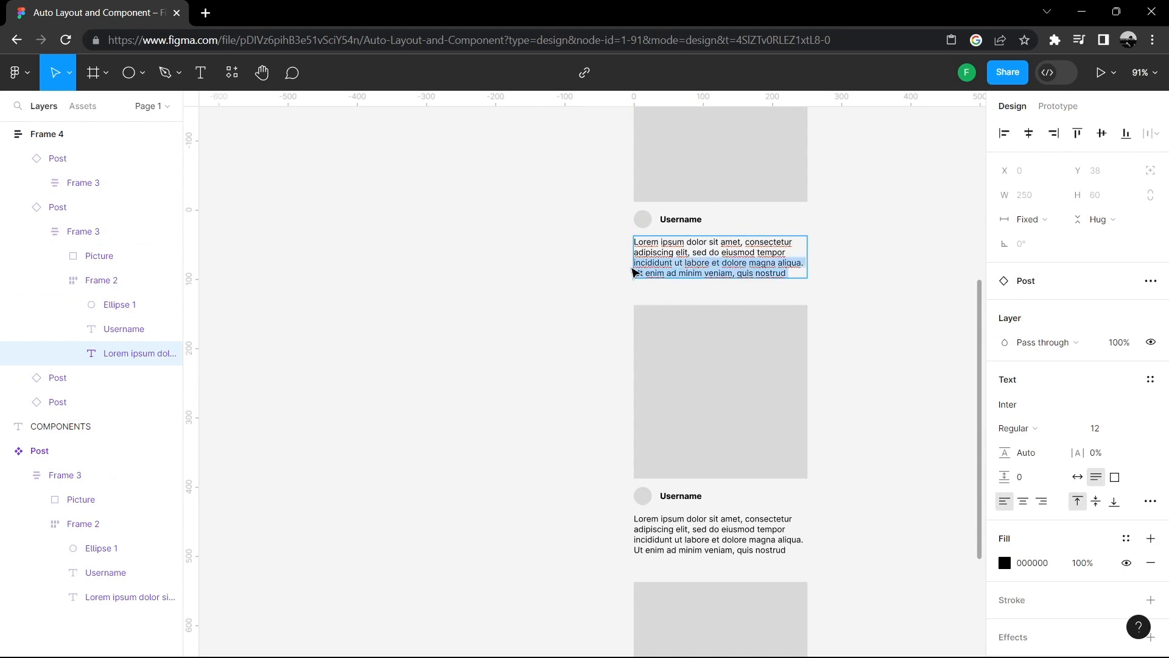
pyautogui.press('BackSpace')
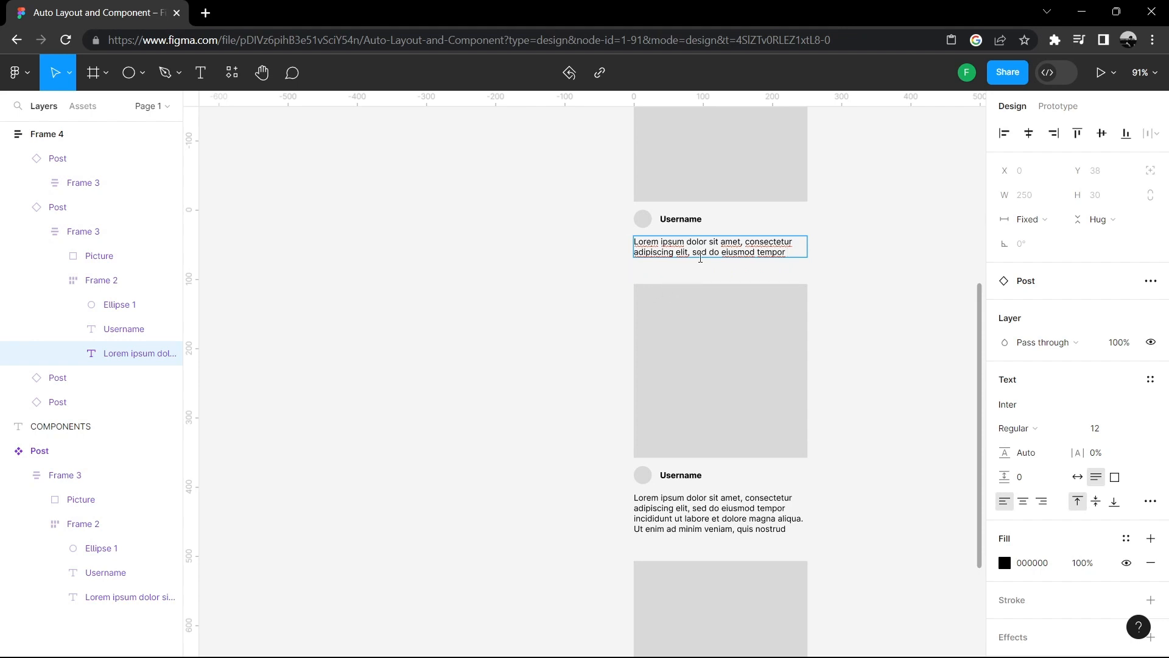
pyautogui.click(851, 333)
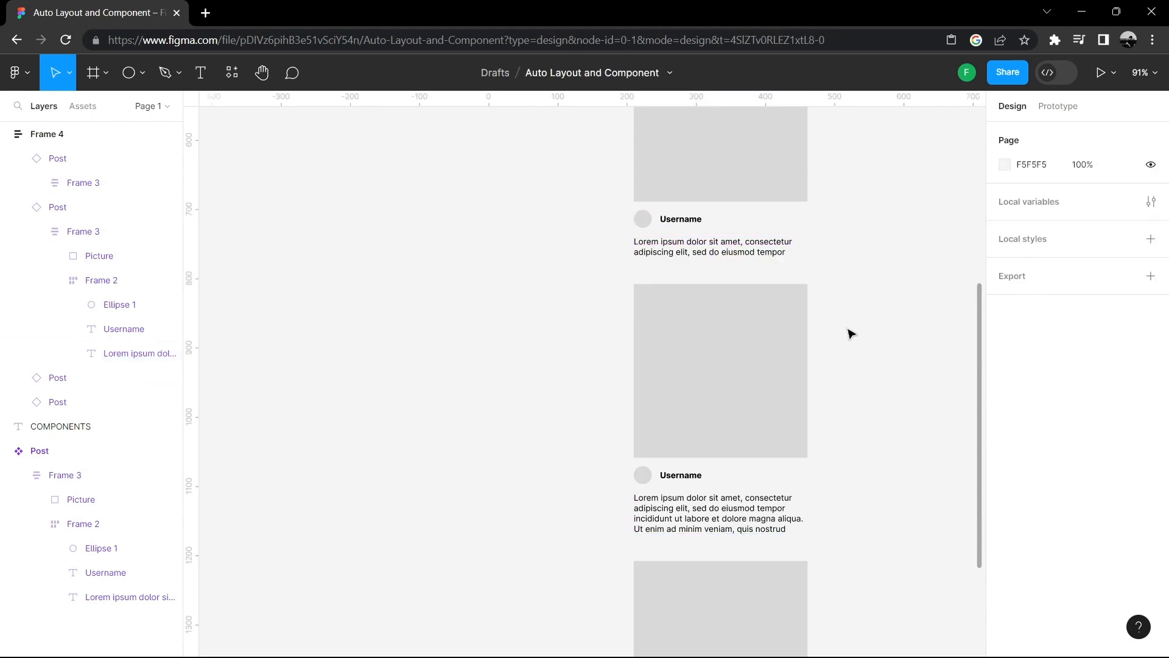
# - Paste repeated lorem text into the second Post instance's caption, then delete it back to two lines
pyautogui.scroll(5, 825, 352)
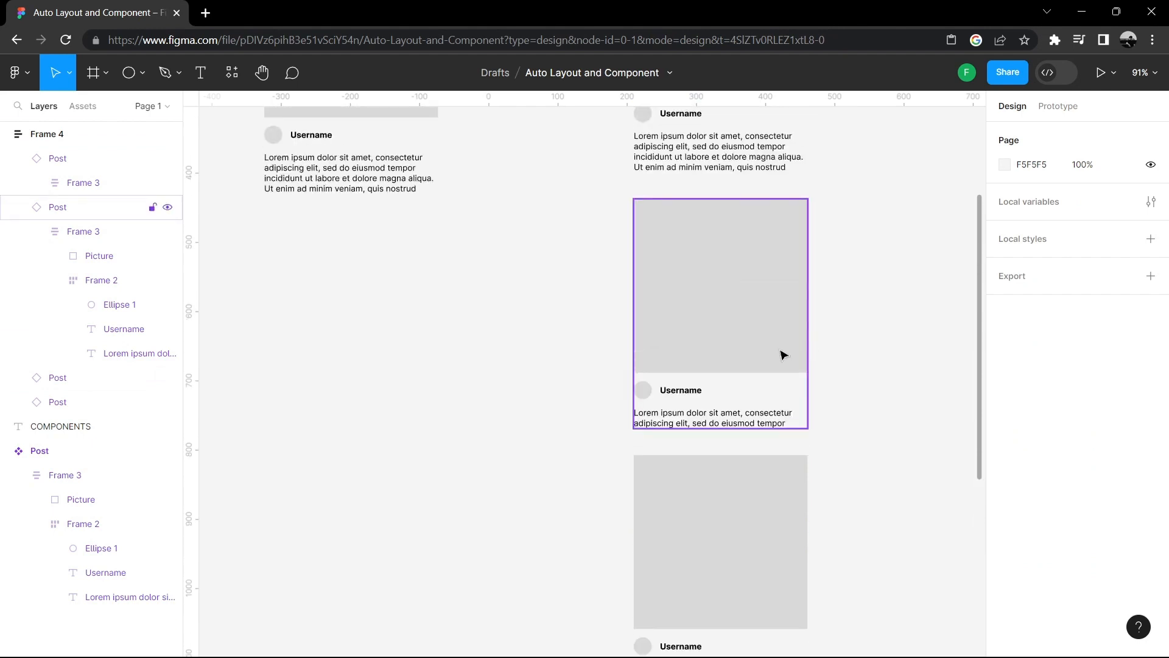
pyautogui.scroll(-10, 762, 279)
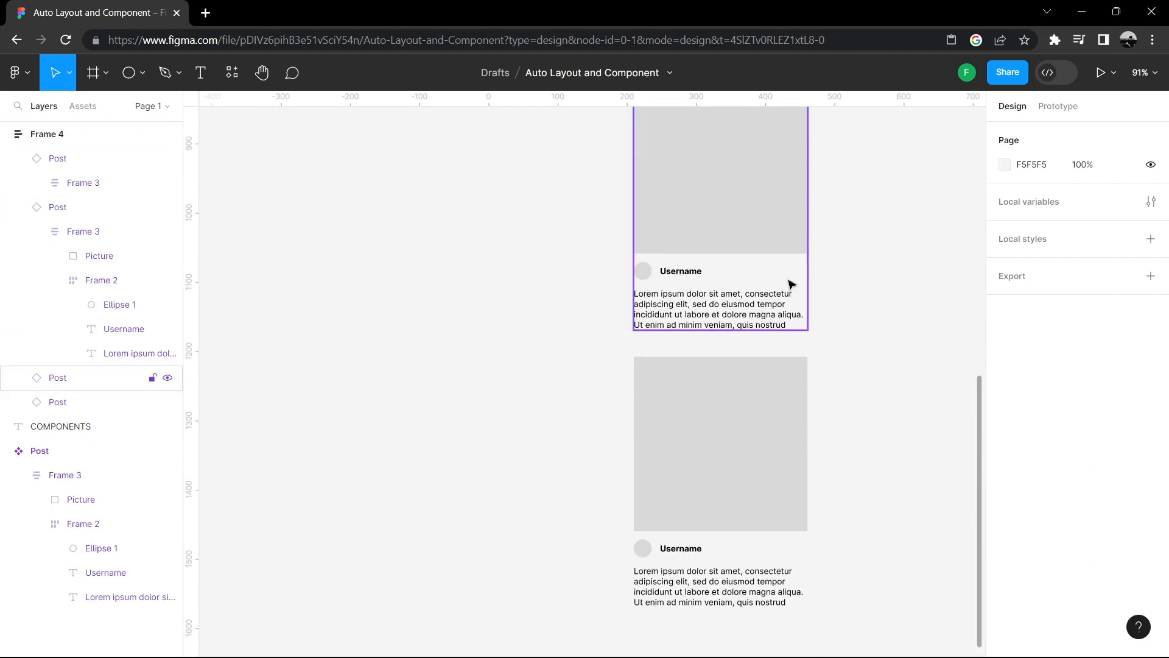
pyautogui.scroll(6, 791, 284)
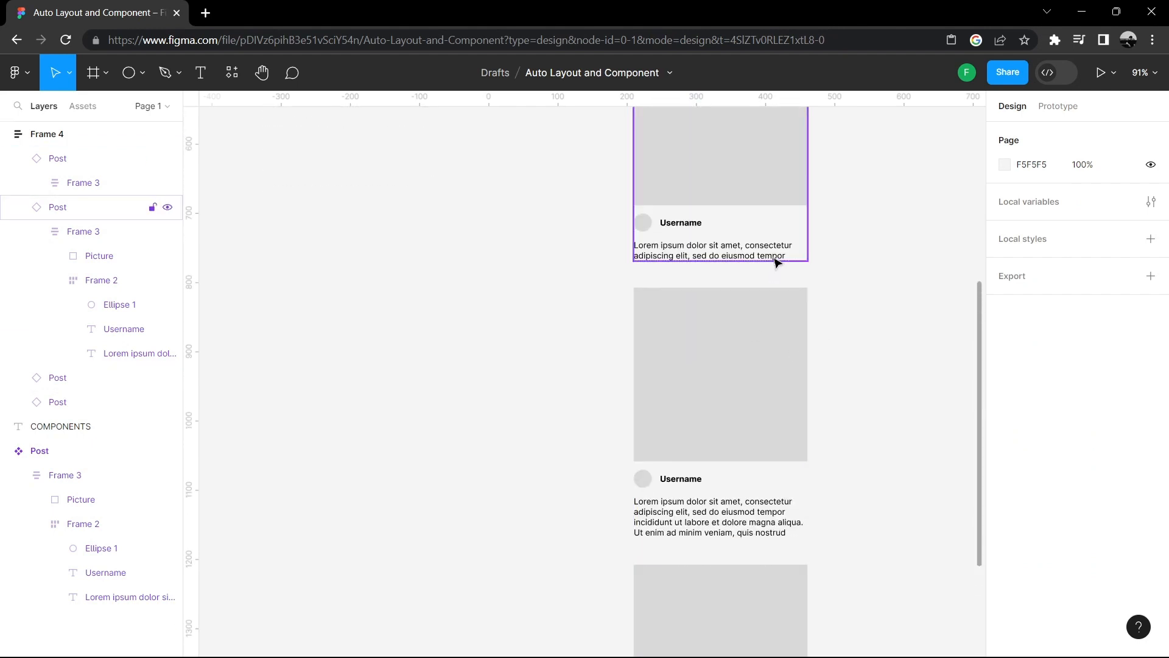
pyautogui.doubleClick(777, 252)
pyautogui.doubleClick(789, 254)
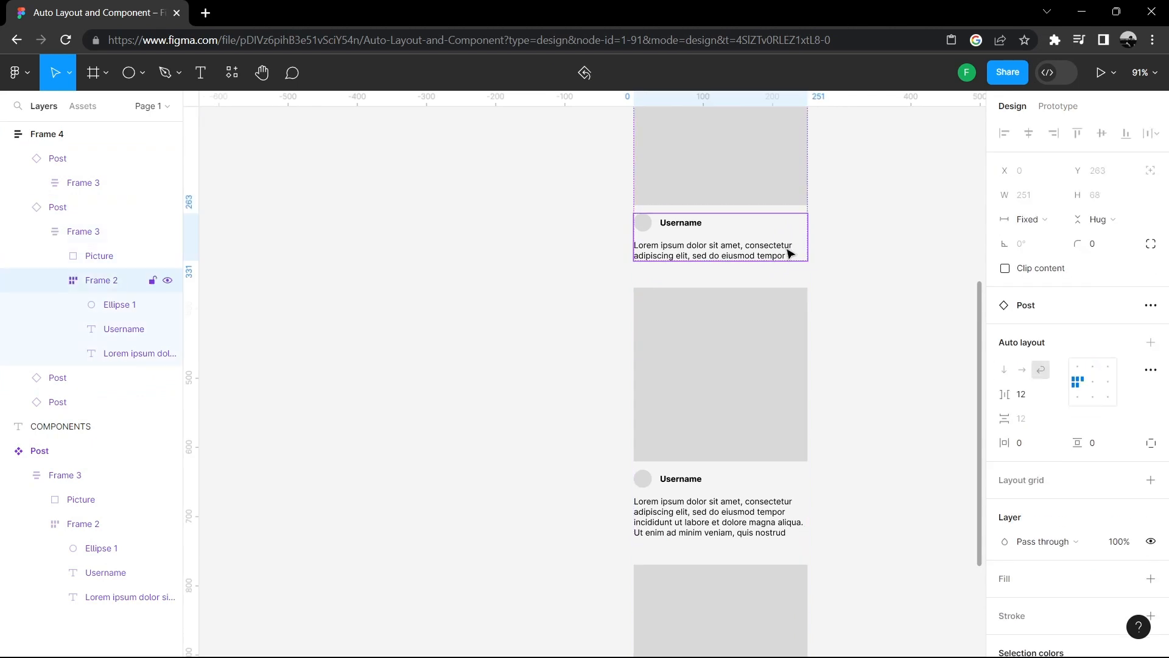
pyautogui.doubleClick(790, 255)
pyautogui.doubleClick(790, 256)
pyautogui.click(789, 256)
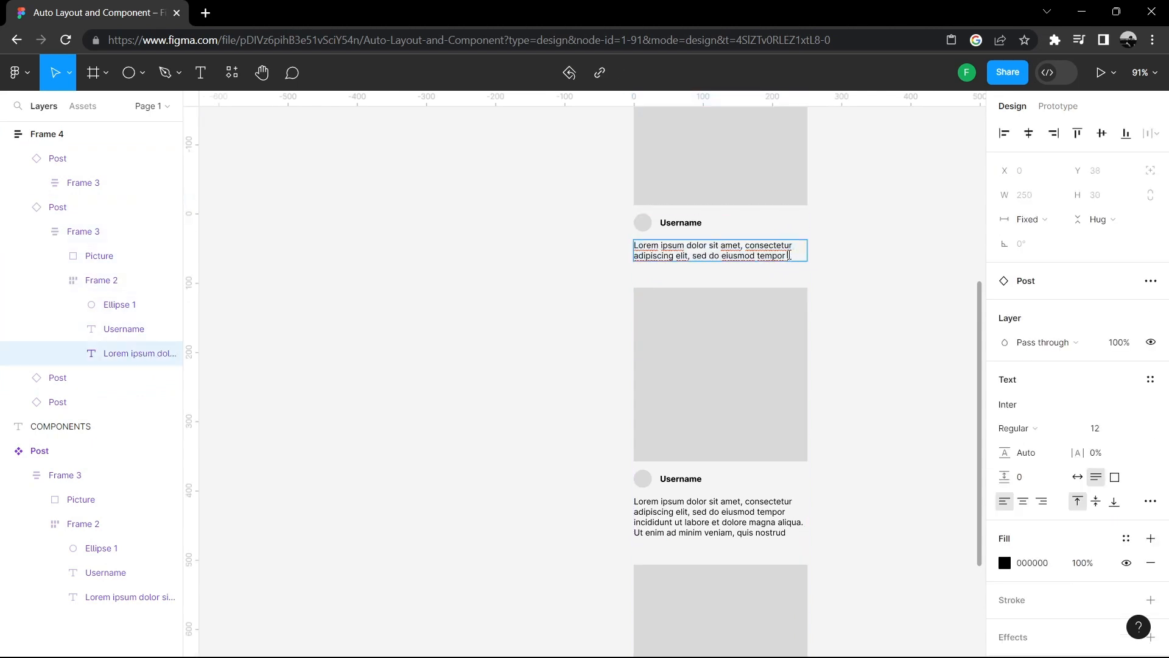
pyautogui.hotkey('ctrl', 'a')
pyautogui.hotkey('ctrl', 'c')
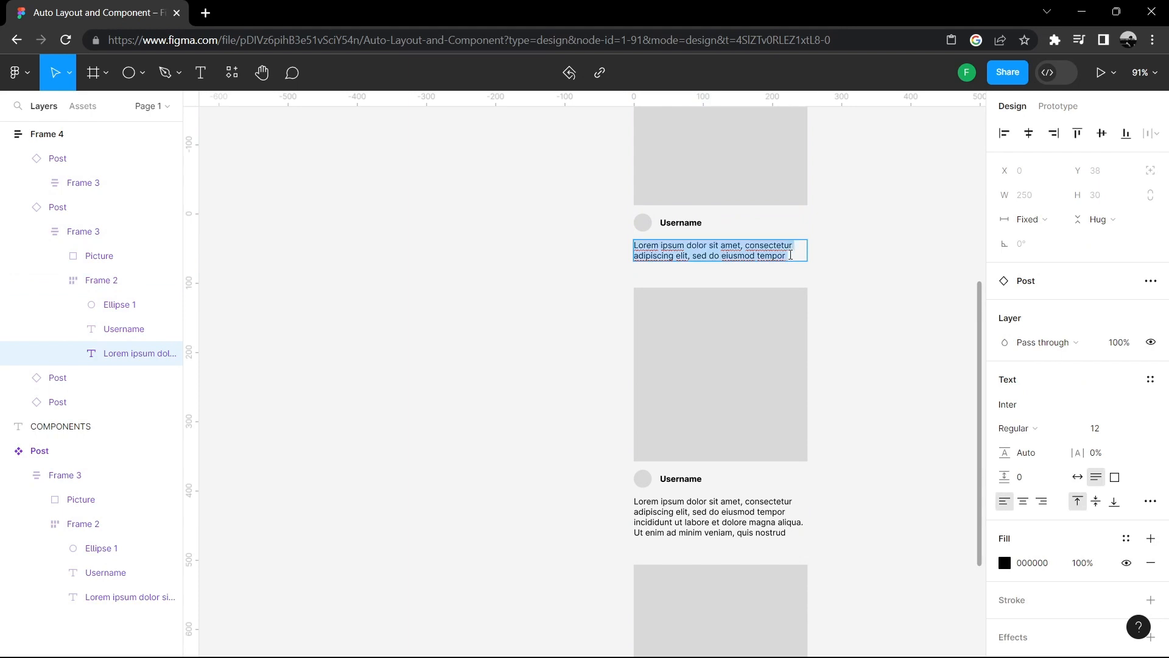
pyautogui.click(790, 255)
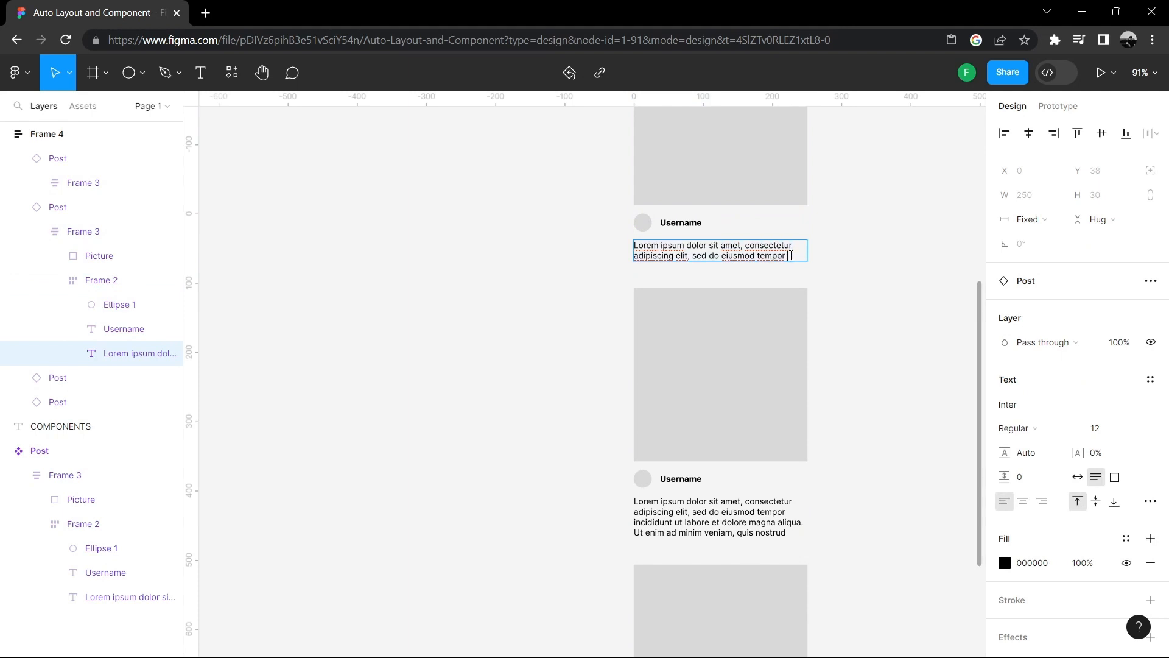
pyautogui.hotkey('ctrl', 'v')
pyautogui.hotkey('ctrl', 'v')
pyautogui.hotkey('ctrl', 'v')
pyautogui.hotkey('ctrl', 'v')
pyautogui.hotkey('ctrl', 'v')
pyautogui.hotkey('ctrl', 'v')
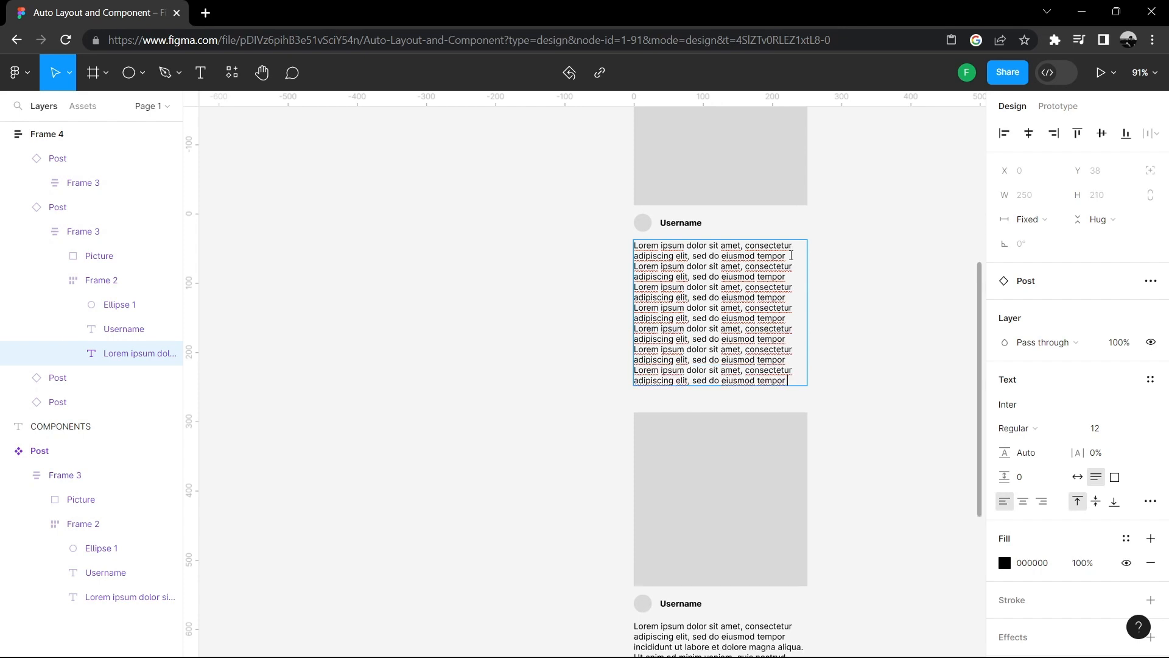
pyautogui.hotkey('ctrl', 'v')
pyautogui.hotkey('ctrl', 'v')
pyautogui.press('BackSpace')
pyautogui.press('BackSpace')
pyautogui.press('BackSpace')
pyautogui.press('BackSpace')
pyautogui.press('BackSpace')
pyautogui.press('BackSpace')
pyautogui.press('BackSpace')
pyautogui.press('BackSpace')
pyautogui.press('BackSpace')
pyautogui.press('BackSpace')
pyautogui.press('BackSpace')
pyautogui.press('BackSpace')
pyautogui.press('BackSpace')
pyautogui.press('BackSpace')
pyautogui.press('BackSpace')
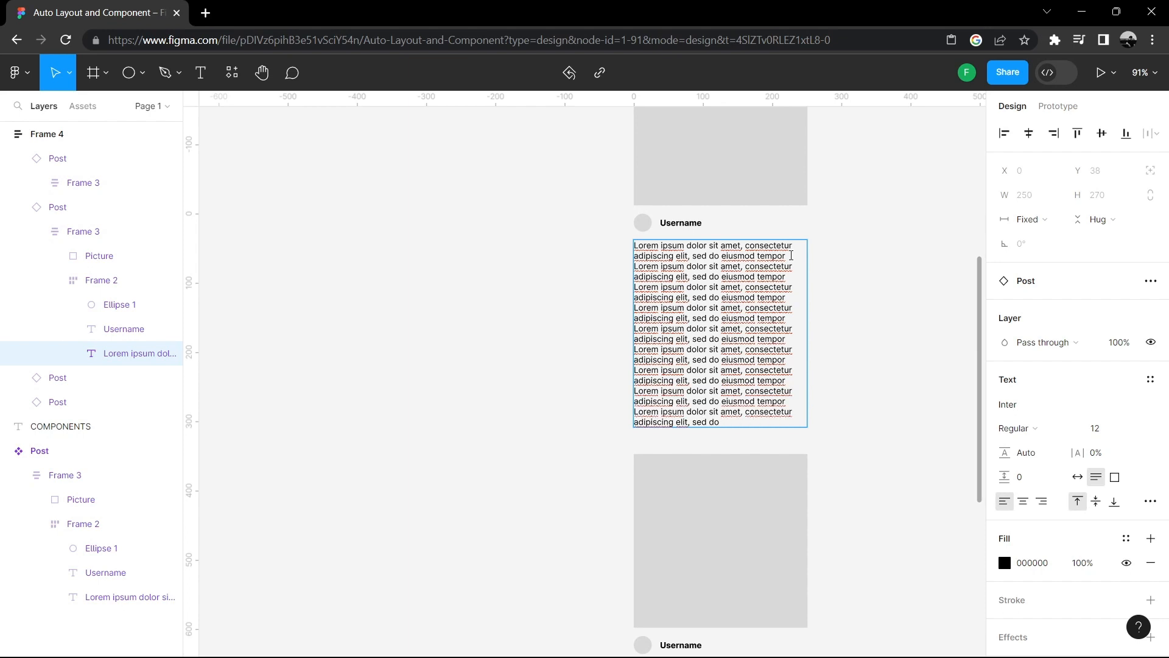
pyautogui.press('BackSpace')
pyautogui.press('BackSpace')
pyautogui.press('BackSpace')
pyautogui.press('BackSpace')
pyautogui.press('BackSpace')
pyautogui.press('BackSpace')
pyautogui.press('BackSpace')
pyautogui.press('BackSpace')
pyautogui.press('BackSpace')
pyautogui.press('BackSpace')
pyautogui.press('BackSpace')
pyautogui.press('BackSpace')
pyautogui.press('BackSpace')
pyautogui.press('BackSpace')
pyautogui.press('BackSpace')
pyautogui.press('BackSpace')
pyautogui.press('BackSpace')
pyautogui.press('BackSpace')
pyautogui.press('BackSpace')
pyautogui.press('BackSpace')
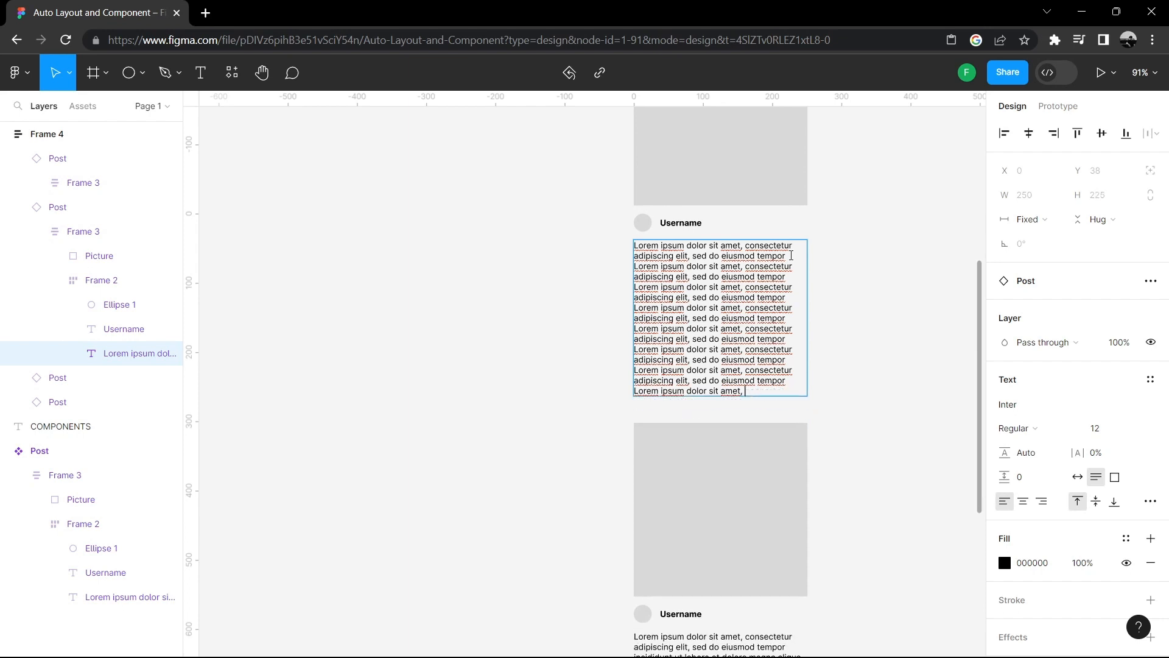
pyautogui.hotkey('ctrl', 'BackSpace')
pyautogui.hotkey('ctrl', 'BackSpace')
pyautogui.hotkey('ctrl', 'BackSpace')
pyautogui.hotkey('ctrl', 'BackSpace')
pyautogui.hotkey('ctrl', 'BackSpace')
pyautogui.hotkey('ctrl', 'BackSpace')
pyautogui.hotkey('ctrl', 'BackSpace')
pyautogui.hotkey('ctrl', 'BackSpace')
pyautogui.hotkey('ctrl', 'BackSpace')
pyautogui.hotkey('ctrl', 'BackSpace')
pyautogui.hotkey('ctrl', 'BackSpace')
pyautogui.hotkey('ctrl', 'BackSpace')
pyautogui.hotkey('ctrl', 'BackSpace')
pyautogui.hotkey('ctrl', 'BackSpace')
pyautogui.hotkey('ctrl', 'BackSpace')
pyautogui.hotkey('ctrl', 'BackSpace')
pyautogui.hotkey('ctrl', 'BackSpace')
pyautogui.hotkey('ctrl', 'BackSpace')
pyautogui.hotkey('ctrl', 'BackSpace')
pyautogui.hotkey('ctrl', 'BackSpace')
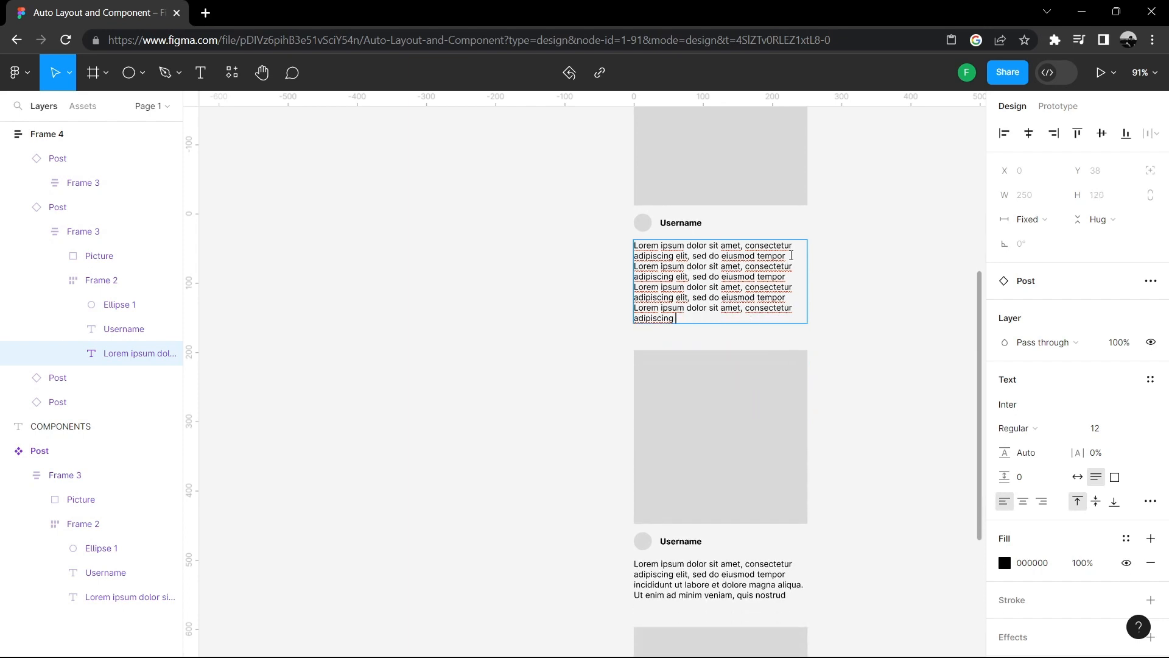
pyautogui.hotkey('ctrl', 'BackSpace')
pyautogui.hotkey('ctrl', 'BackSpace')
pyautogui.hotkey('ctrl', 'BackSpace')
pyautogui.hotkey('ctrl', 'BackSpace')
pyautogui.hotkey('ctrl', 'BackSpace')
pyautogui.hotkey('ctrl', 'BackSpace')
pyautogui.hotkey('ctrl', 'BackSpace')
pyautogui.hotkey('ctrl', 'BackSpace')
pyautogui.hotkey('ctrl', 'BackSpace')
pyautogui.hotkey('ctrl', 'BackSpace')
pyautogui.hotkey('ctrl', 'BackSpace')
pyautogui.hotkey('ctrl', 'BackSpace')
pyautogui.hotkey('ctrl', 'BackSpace')
pyautogui.hotkey('ctrl', 'BackSpace')
pyautogui.hotkey('ctrl', 'BackSpace')
pyautogui.hotkey('ctrl', 'BackSpace')
pyautogui.hotkey('ctrl', 'BackSpace')
pyautogui.hotkey('ctrl', 'BackSpace')
pyautogui.hotkey('ctrl', 'BackSpace')
pyautogui.hotkey('ctrl', 'BackSpace')
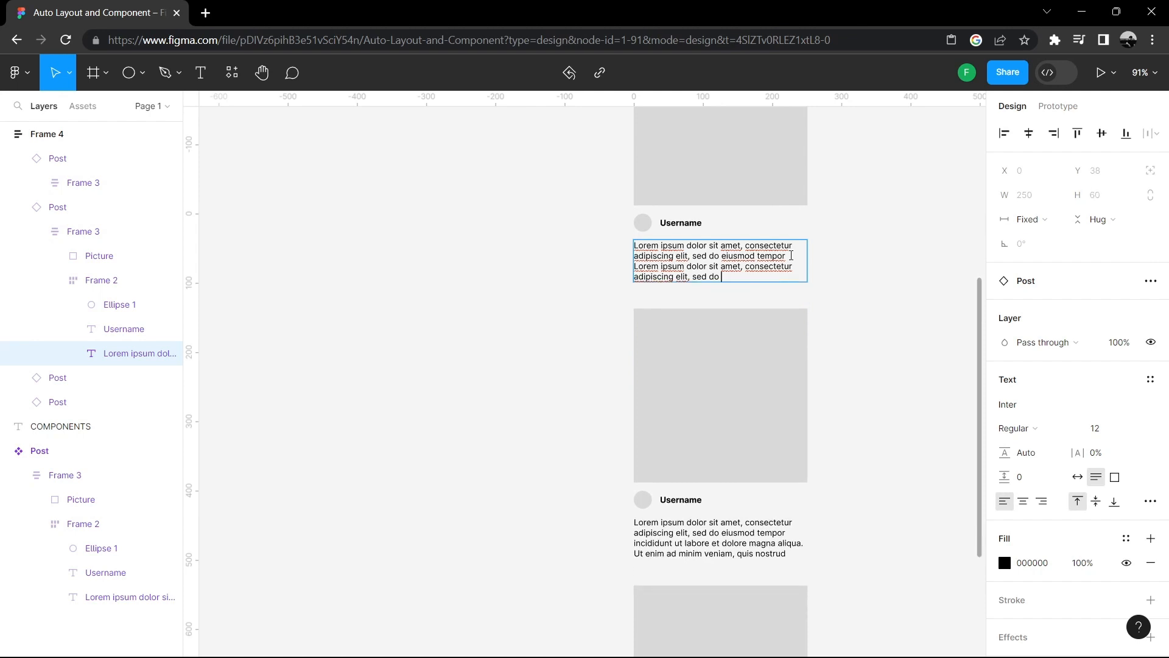
pyautogui.hotkey('ctrl', 'BackSpace')
pyautogui.hotkey('ctrl', 'BackSpace')
pyautogui.hotkey('ctrl', 'BackSpace')
pyautogui.hotkey('ctrl', 'BackSpace')
pyautogui.hotkey('ctrl', 'BackSpace')
pyautogui.hotkey('ctrl', 'BackSpace')
pyautogui.hotkey('ctrl', 'BackSpace')
pyautogui.hotkey('ctrl', 'BackSpace')
pyautogui.hotkey('ctrl', 'BackSpace')
pyautogui.hotkey('ctrl', 'BackSpace')
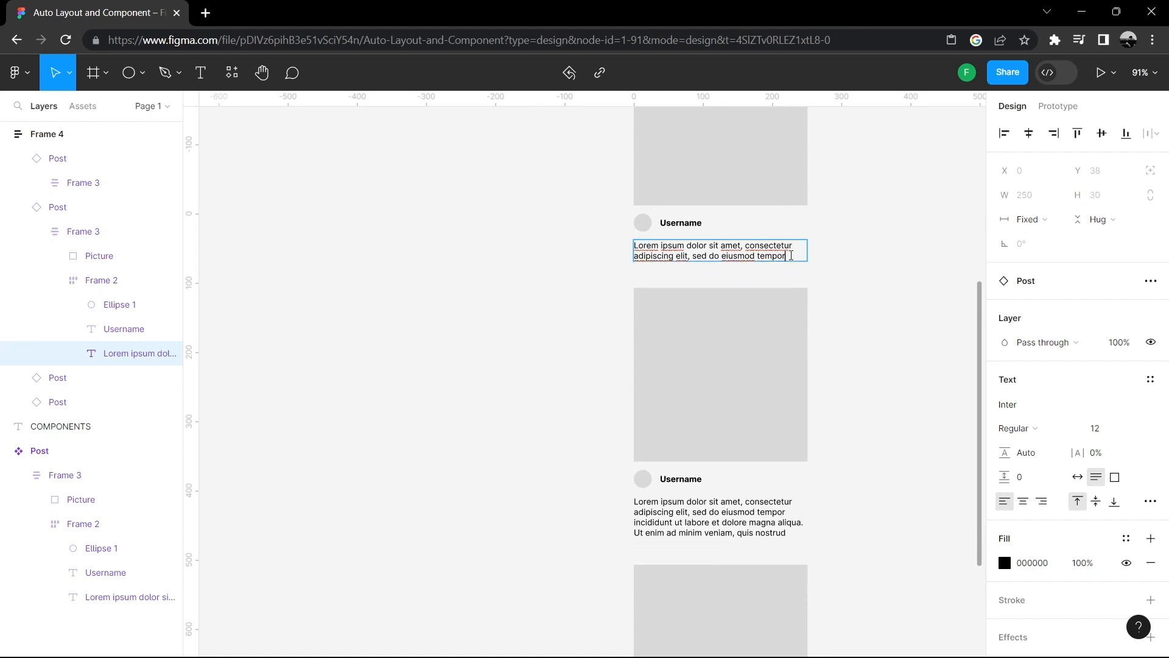
pyautogui.press('Escape')
# - Set the corner radius of the main Post component's picture to 10
pyautogui.scroll(1, 923, 340)
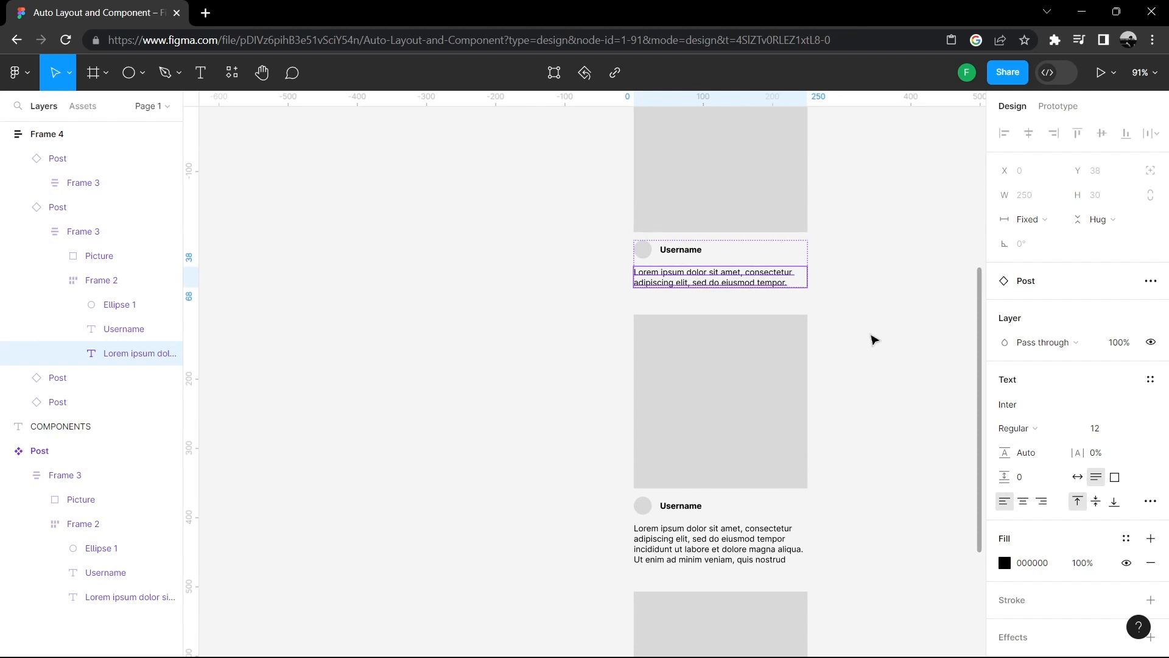
pyautogui.scroll(3, 875, 340)
pyautogui.scroll(3, 870, 340)
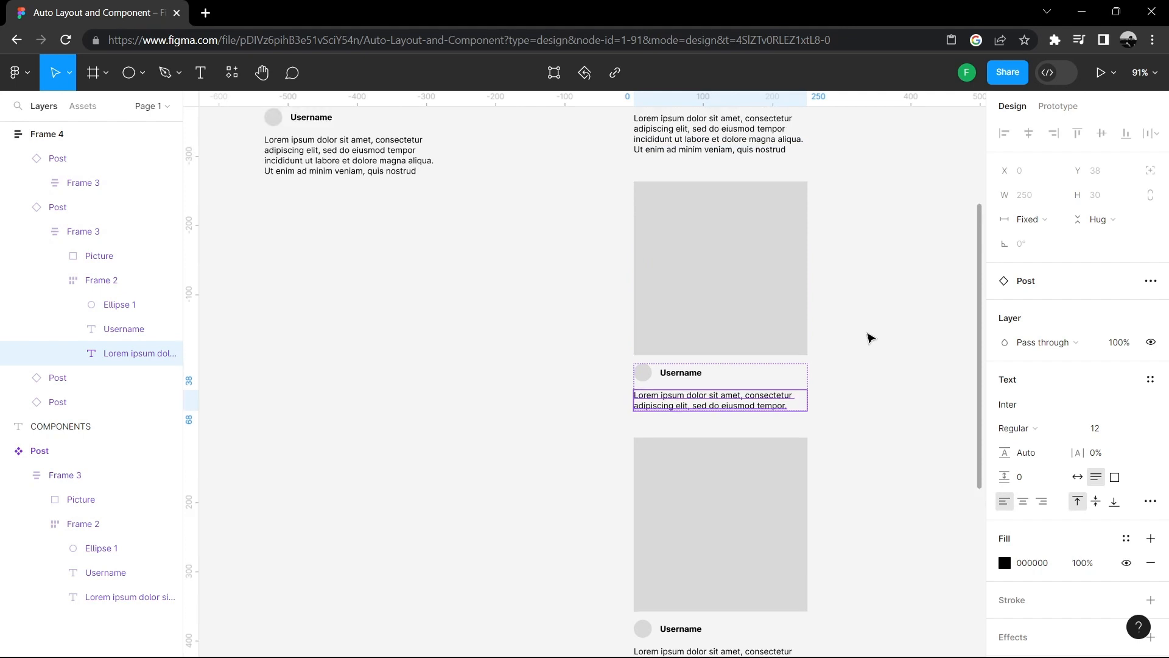
pyautogui.scroll(1, 870, 340)
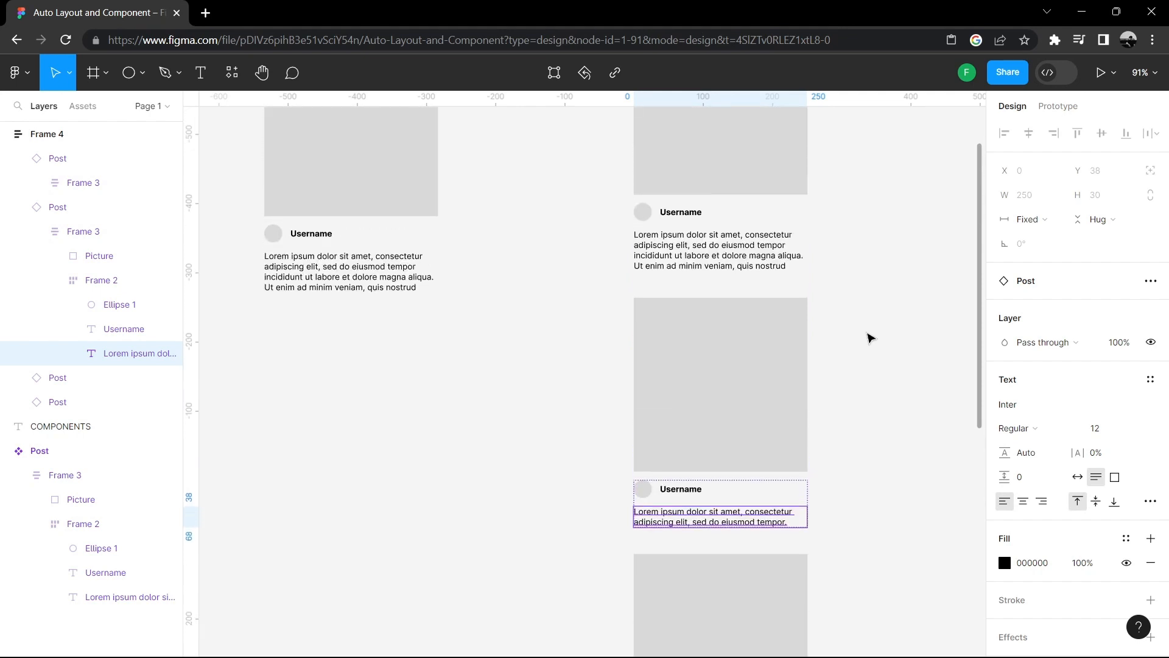
pyautogui.scroll(6, 870, 337)
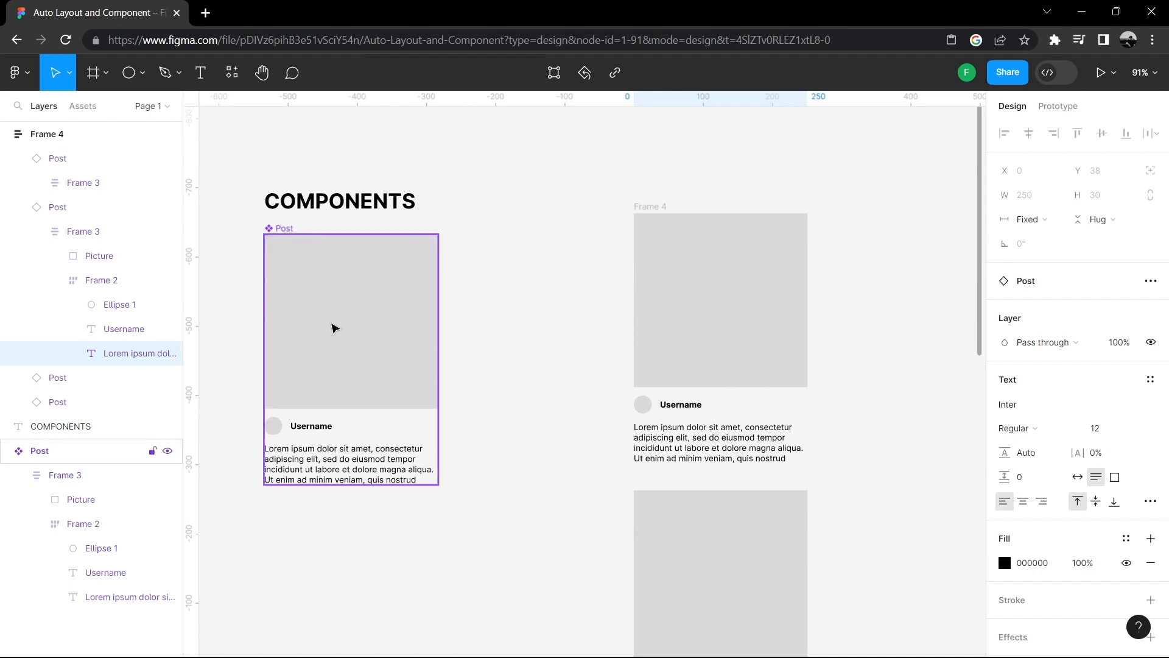
pyautogui.click(335, 327)
pyautogui.doubleClick(353, 306)
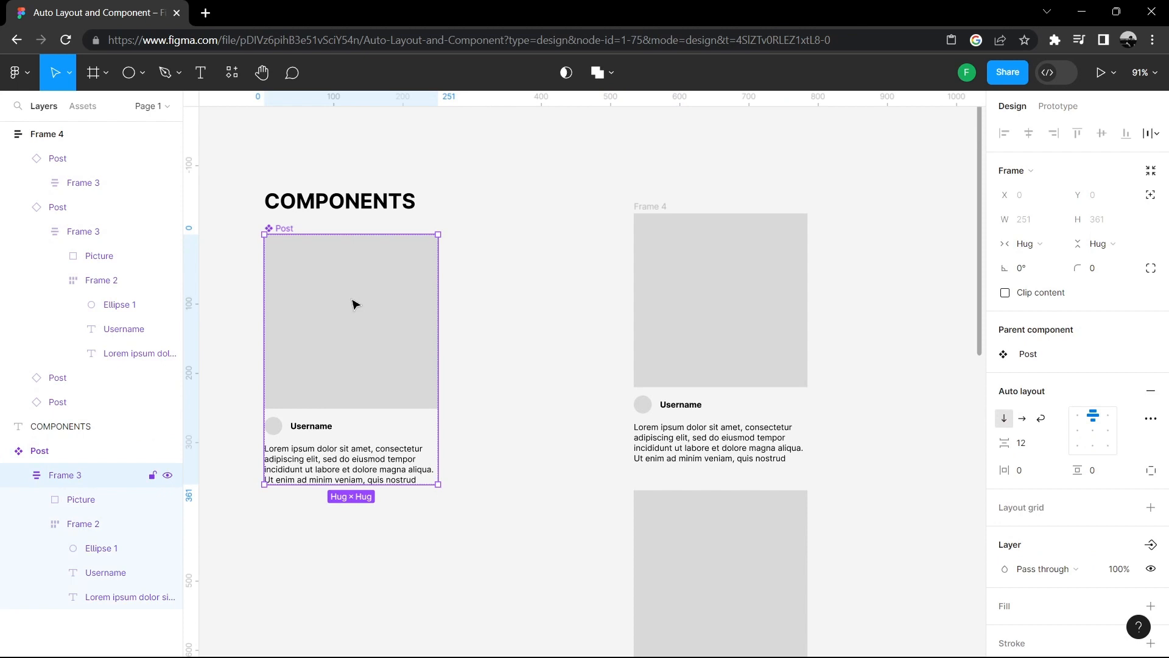
pyautogui.doubleClick(387, 300)
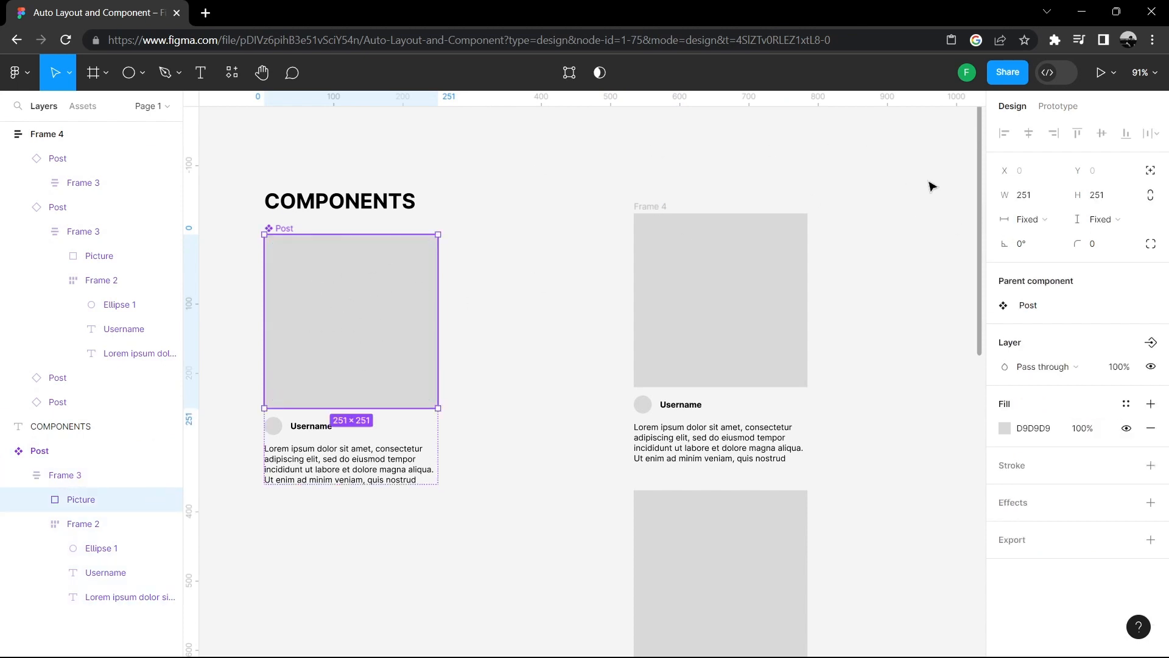
pyautogui.click(1102, 247)
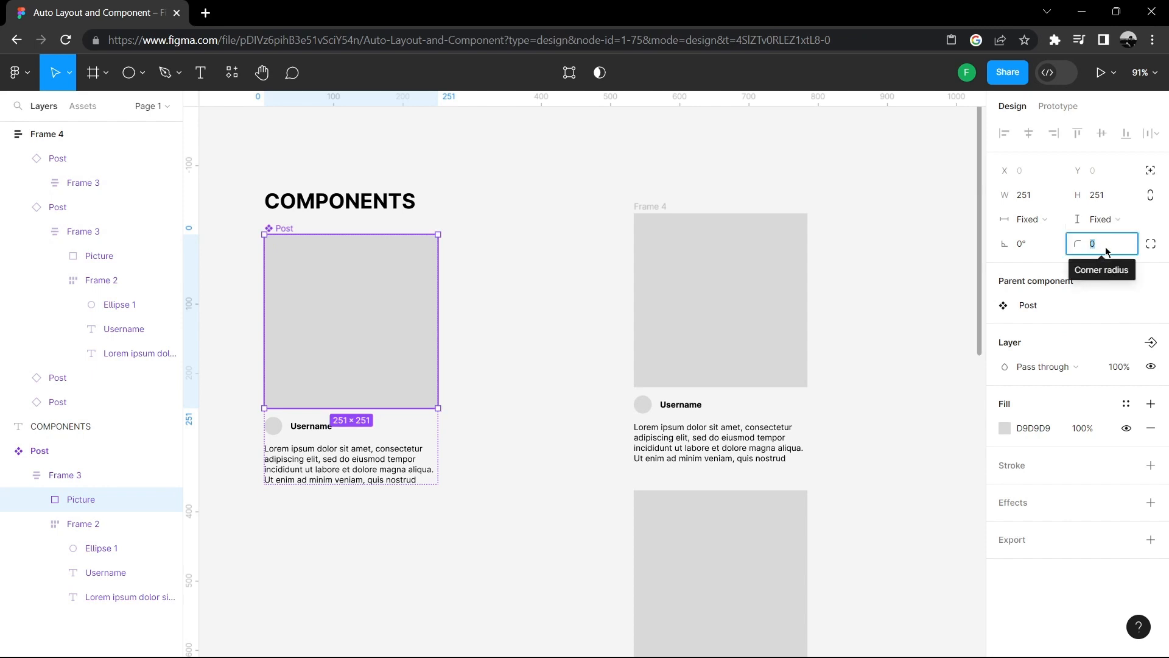
pyautogui.write('1')
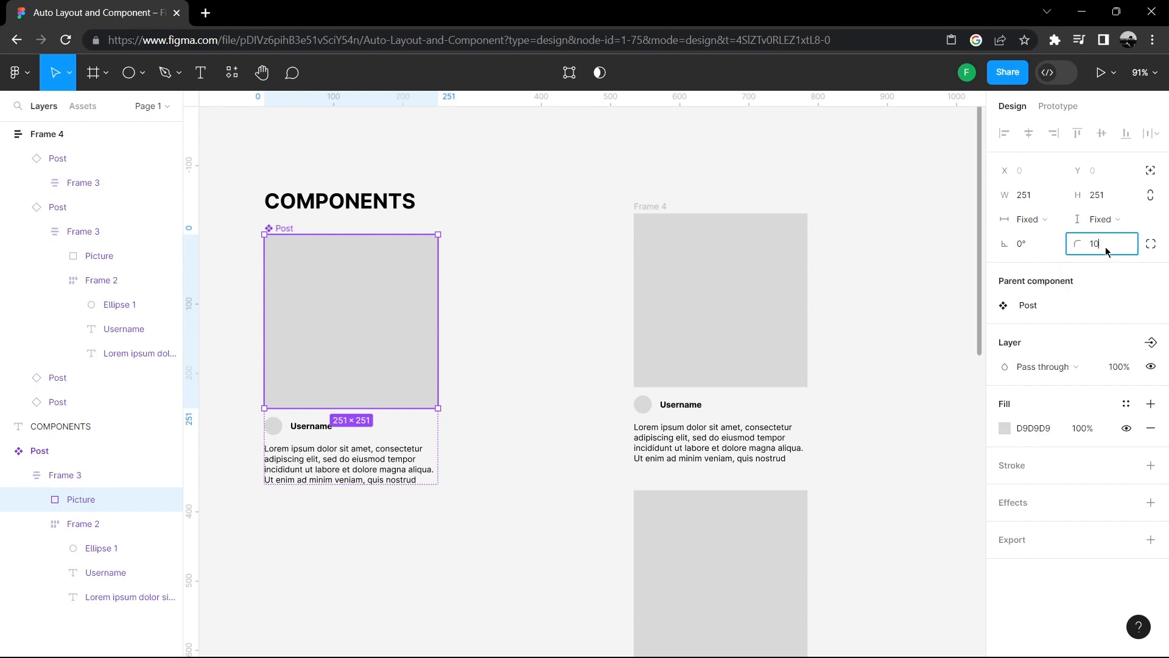
pyautogui.press('Return')
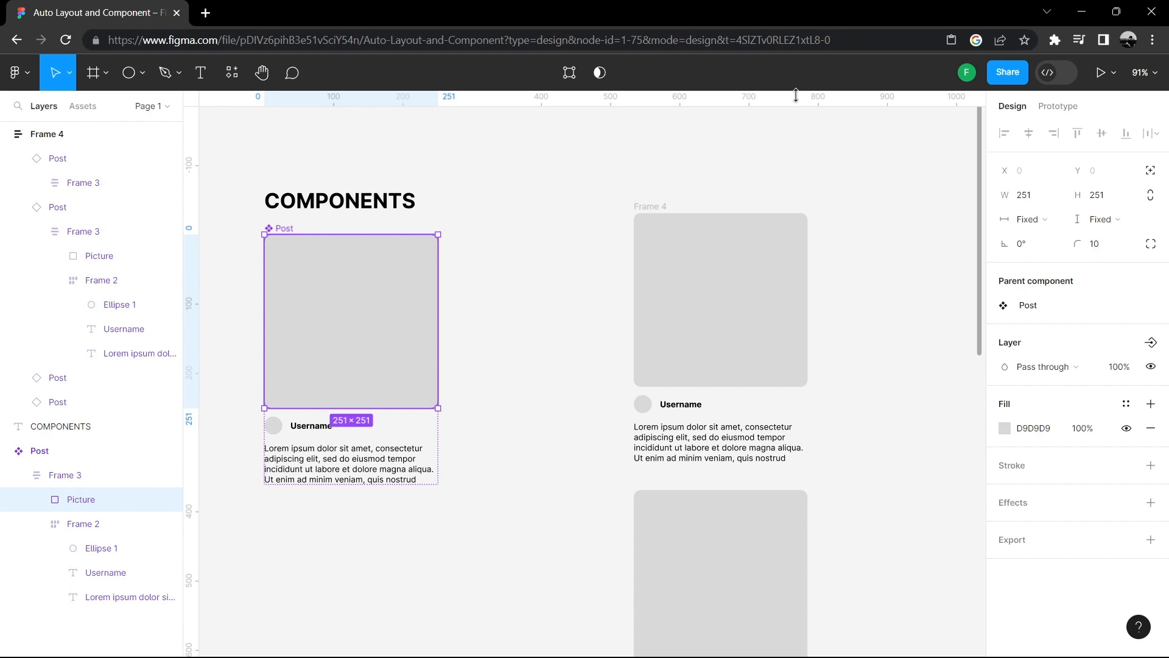
pyautogui.click(840, 140)
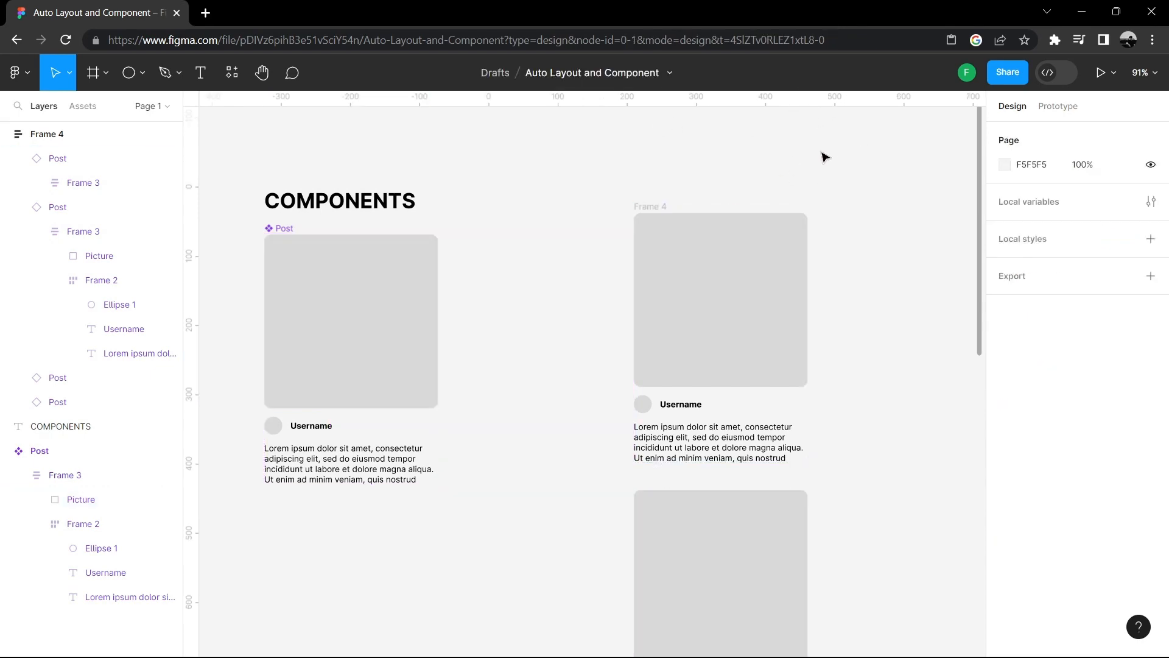
# - Scroll through the stacked Post instances to review their pictures
pyautogui.scroll(-10, 818, 223)
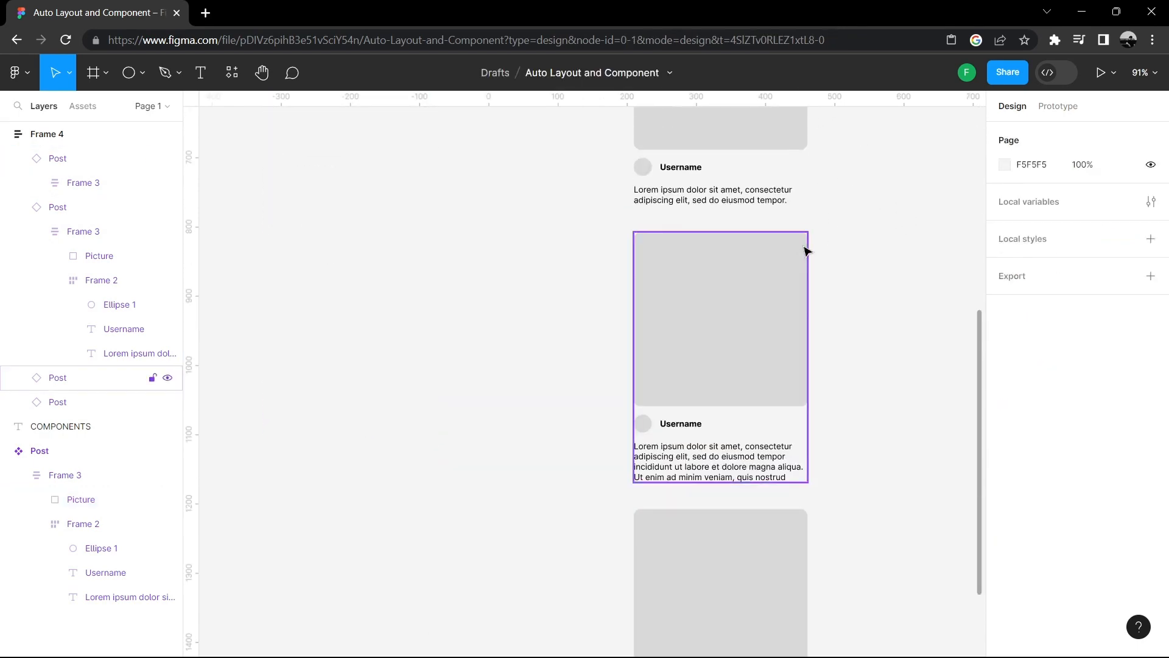
pyautogui.scroll(-3, 835, 201)
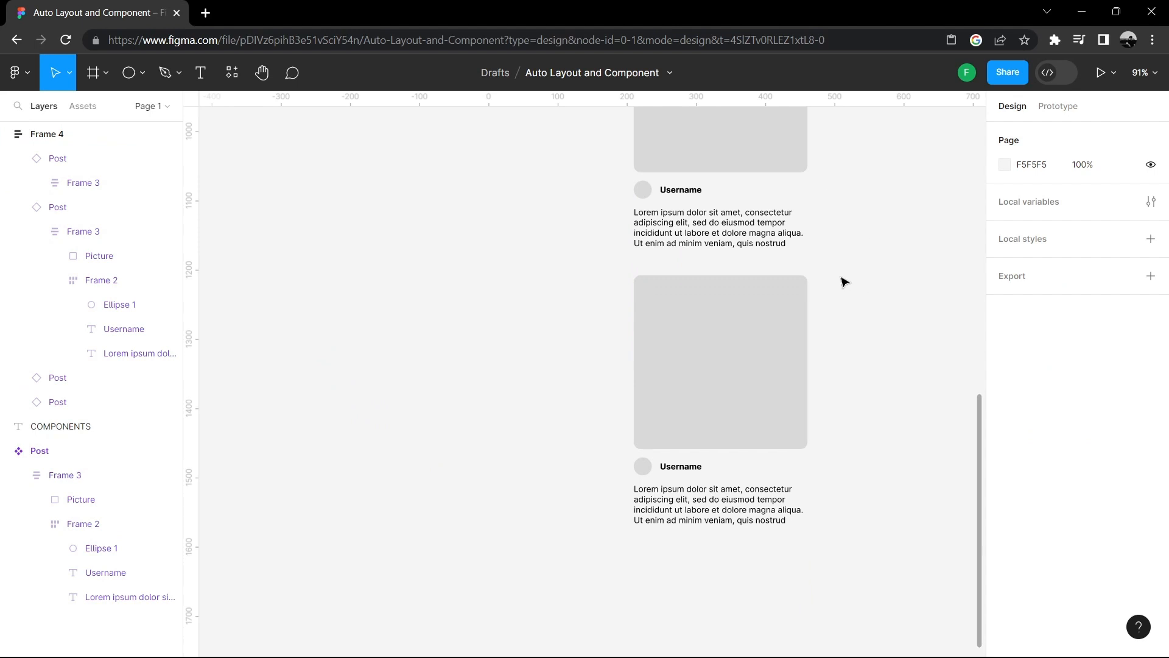
pyautogui.scroll(15, 843, 282)
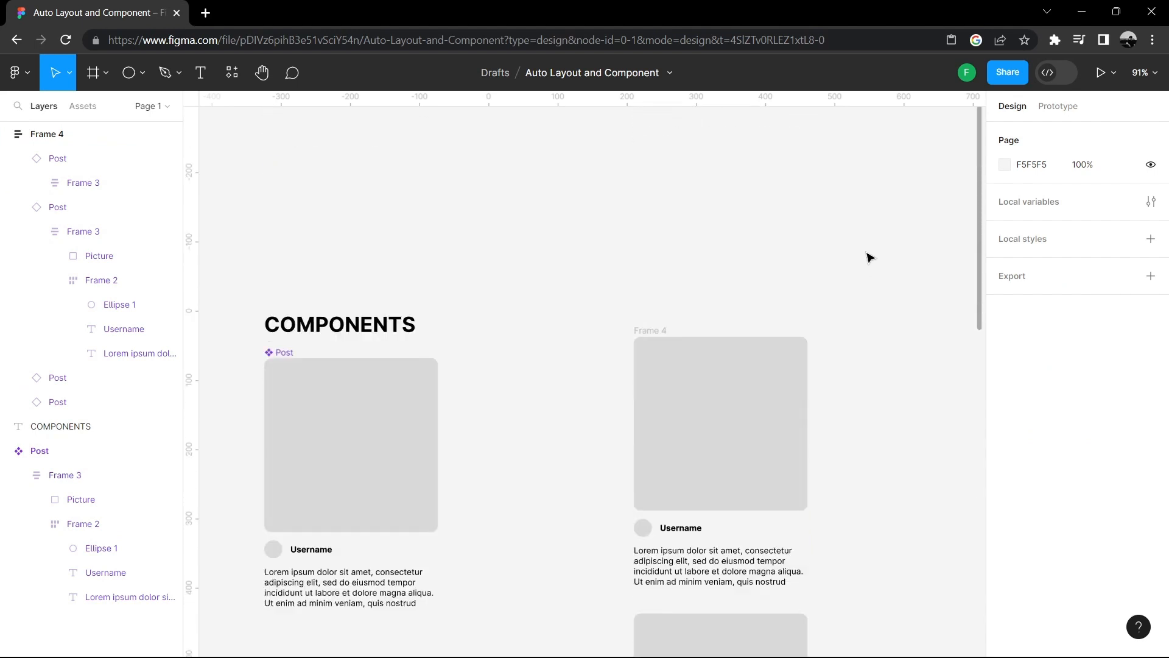
pyautogui.scroll(-1, 861, 272)
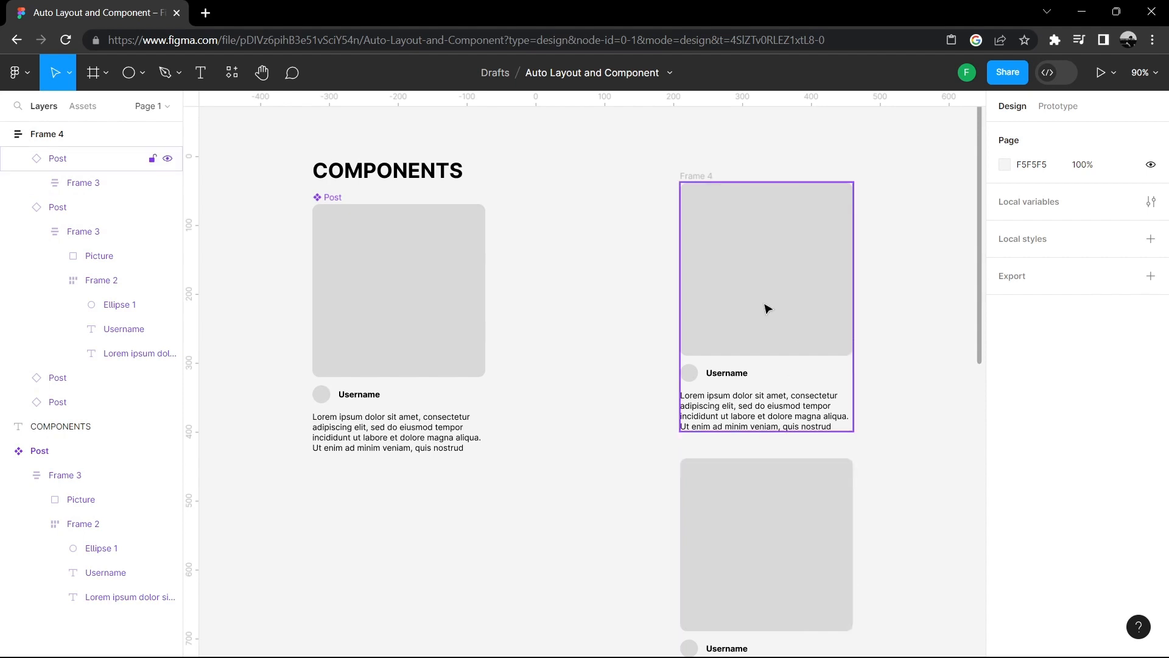
# - Switch the stack frame to horizontal auto layout and back to vertical
pyautogui.click(700, 175)
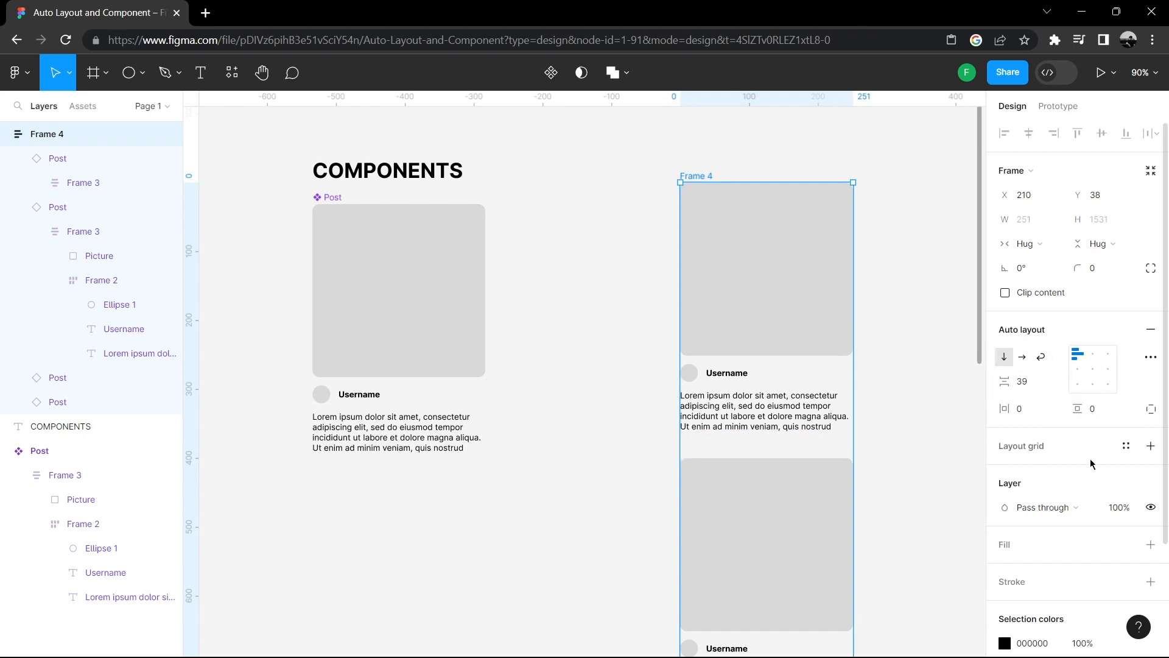
pyautogui.click(1023, 357)
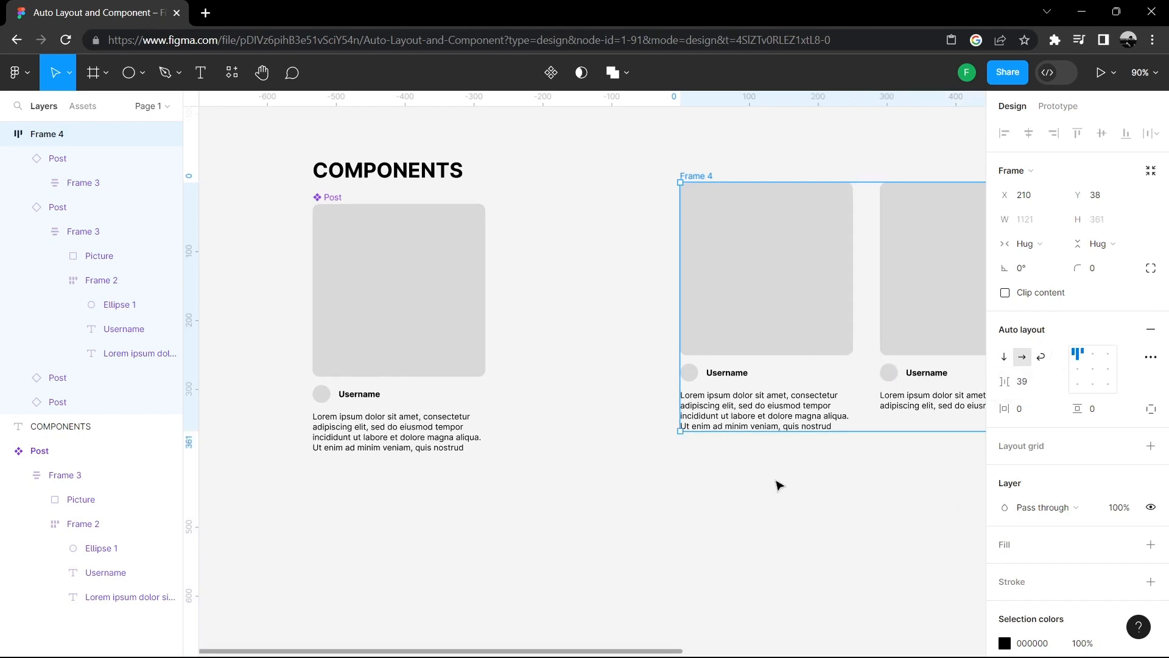
pyautogui.click(776, 485)
pyautogui.hscroll(7, 585, 488)
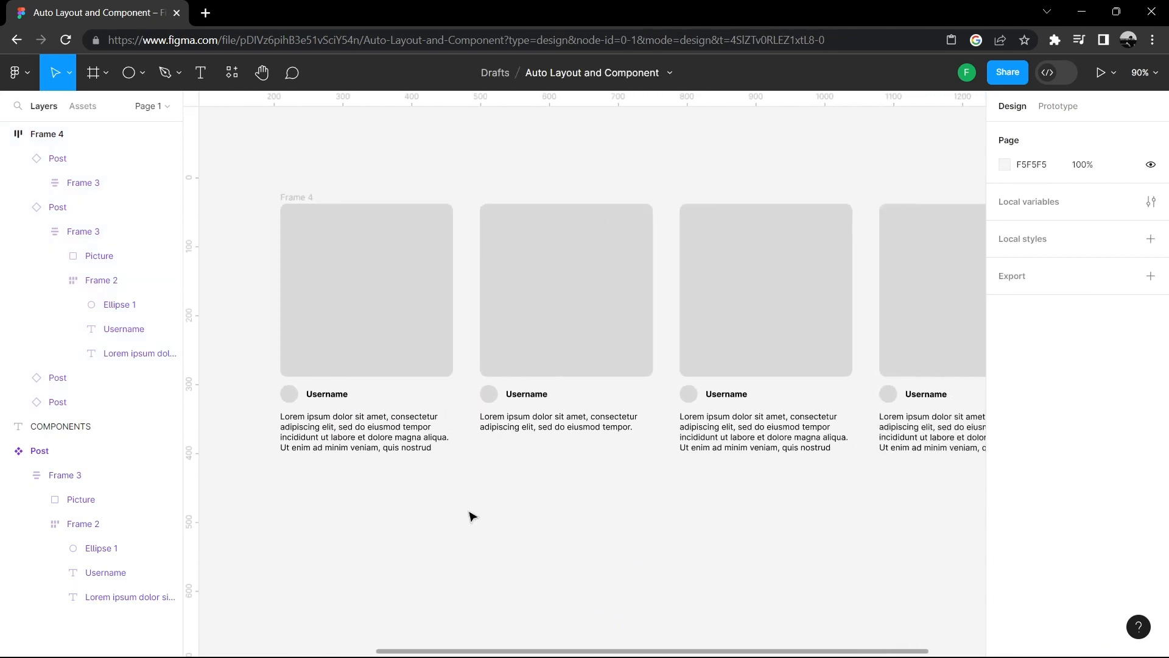
pyautogui.click(296, 198)
pyautogui.click(1005, 358)
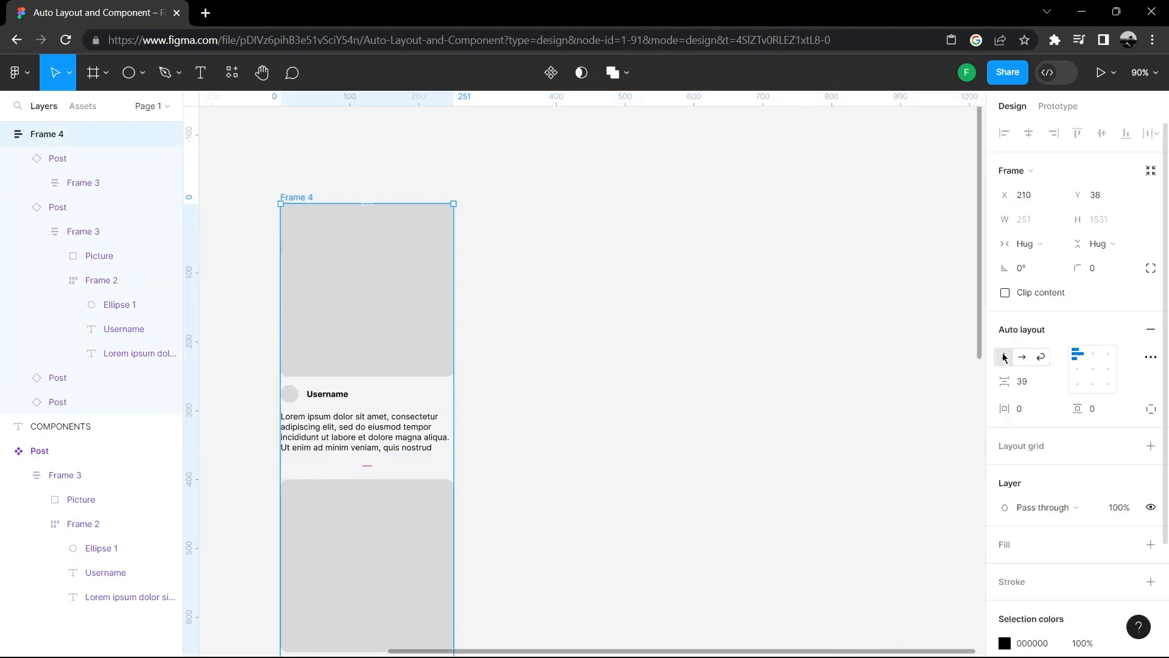
# - Set the vertical gap between the Post instances in the stack frame to 40
pyautogui.click(772, 359)
pyautogui.hscroll(-3, 792, 272)
pyautogui.scroll(-2, 792, 272)
pyautogui.scroll(-1, 899, 221)
pyautogui.moveTo(808, 272); pyautogui.dragTo(785, 345)
pyautogui.click(481, 188)
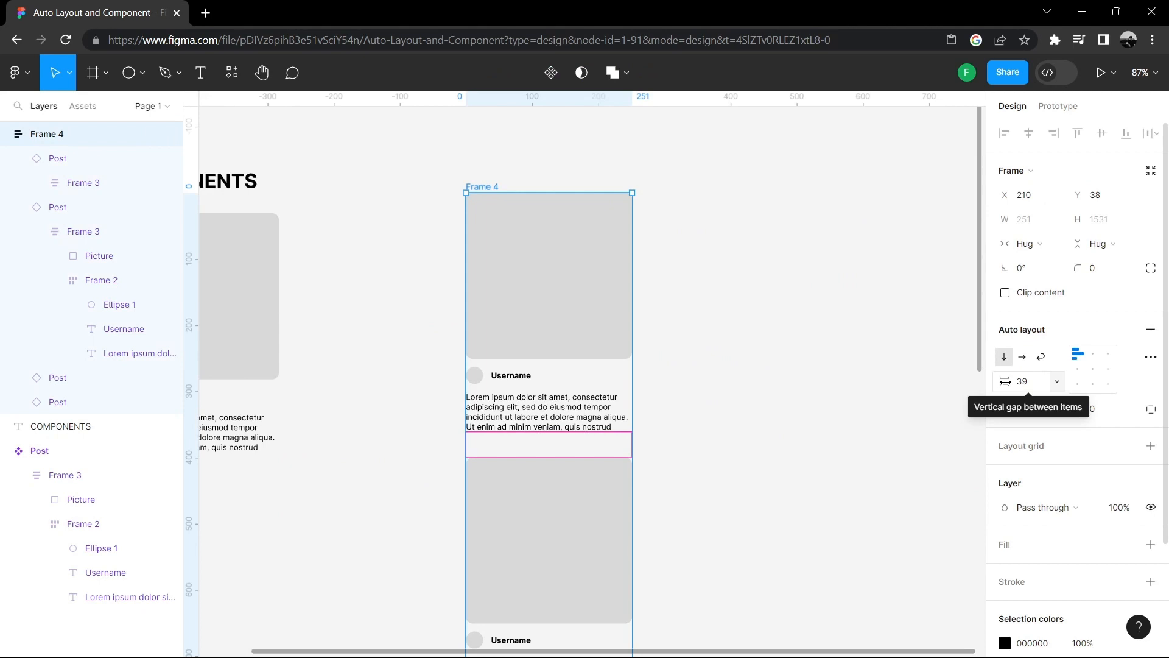
pyautogui.click(1034, 386)
pyautogui.scroll(-4, 743, 308)
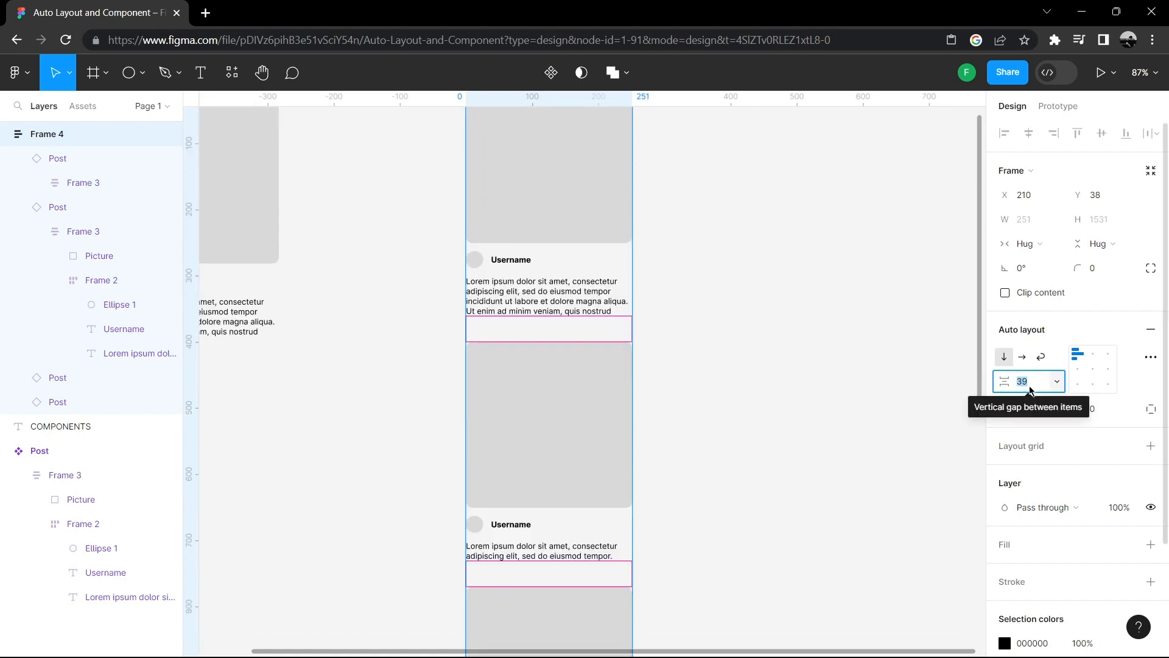
pyautogui.write('3')
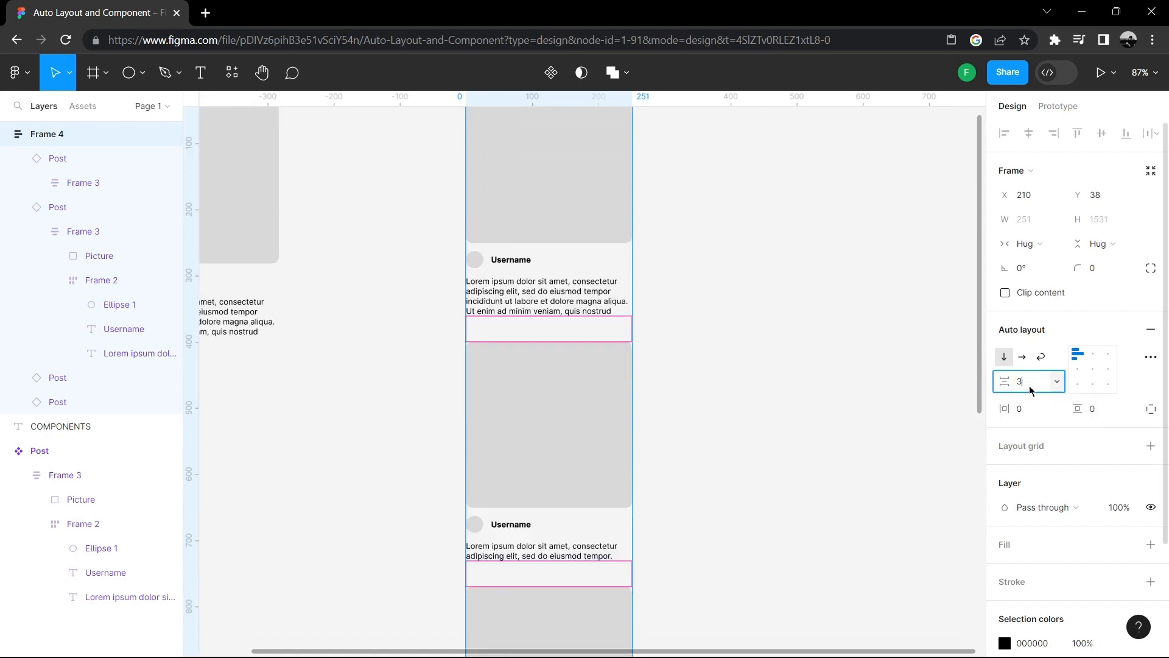
pyautogui.press('Return')
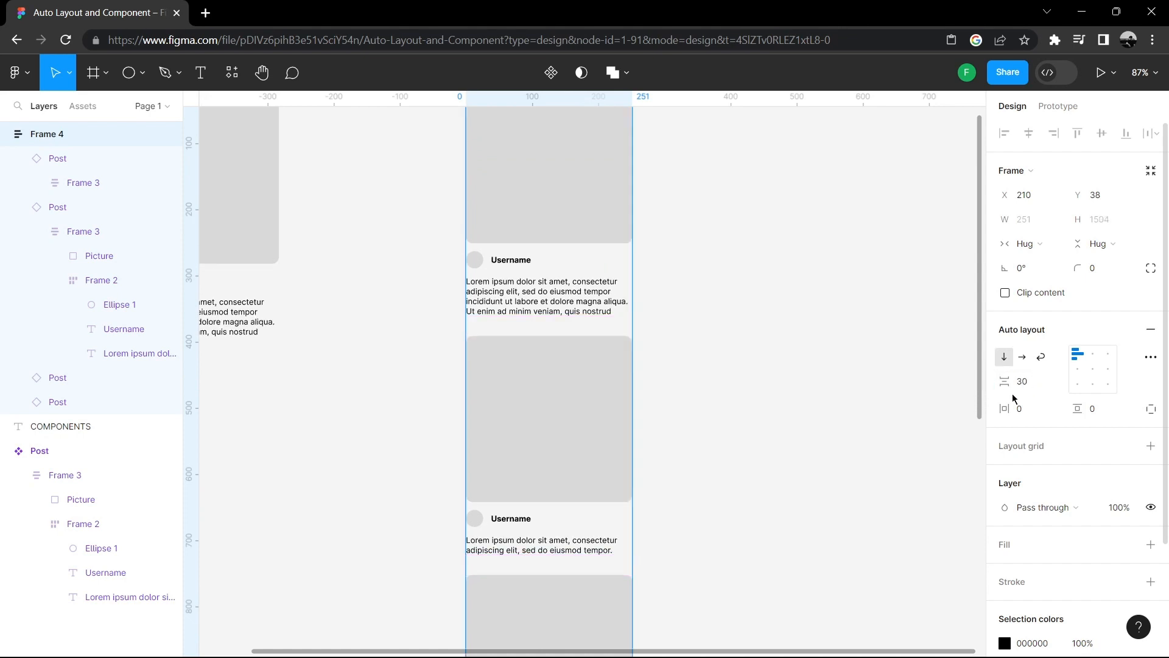
pyautogui.moveTo(1003, 381)
pyautogui.mouseDown()
pyautogui.moveTo(984, 382)
pyautogui.moveTo(1040, 388)
pyautogui.moveTo(1021, 385)
pyautogui.mouseUp()
# - Try a horizontal padding of 40 on the stack frame, then reset it to 0
pyautogui.click(1021, 411)
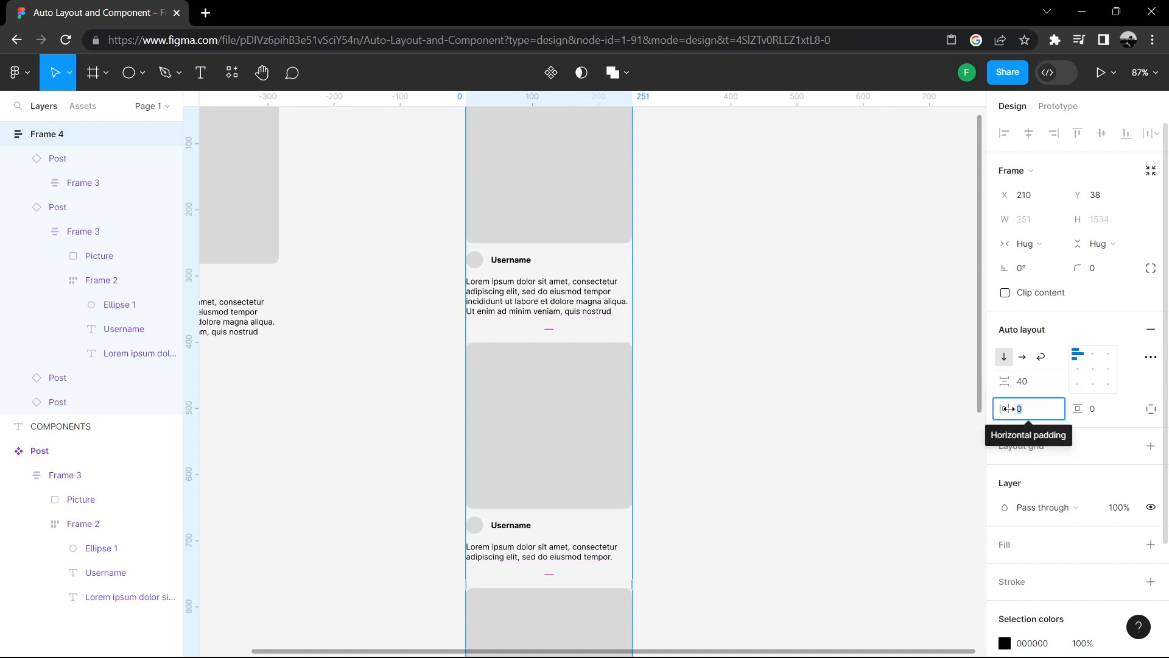
pyautogui.moveTo(1008, 408); pyautogui.dragTo(1088, 415)
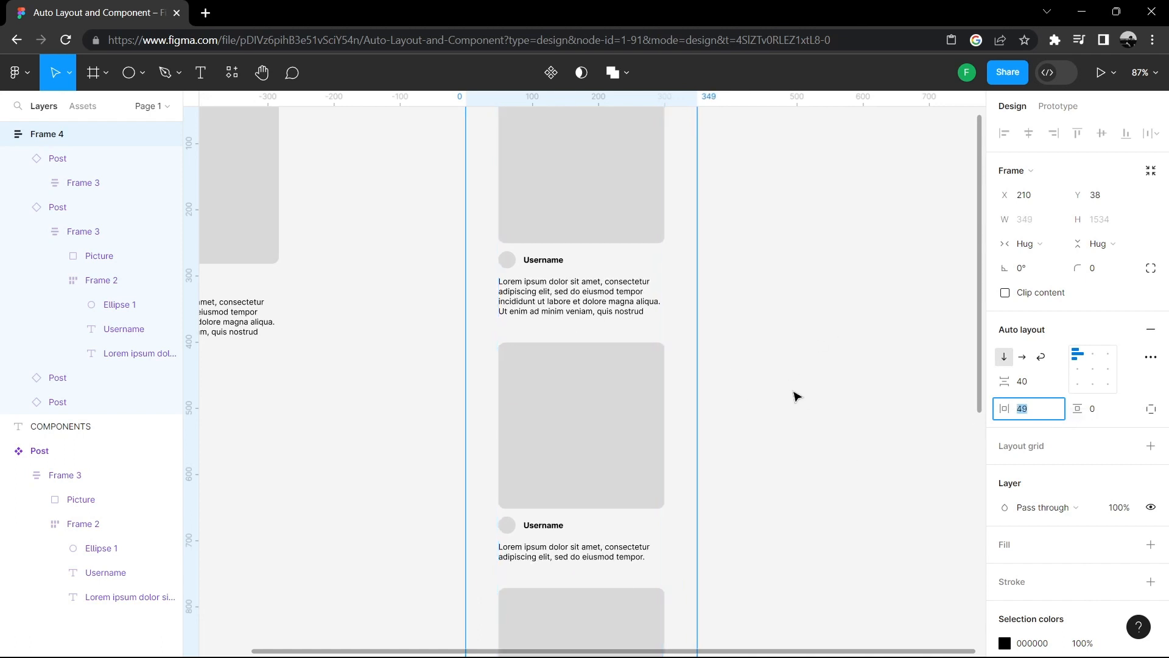
pyautogui.moveTo(1005, 407); pyautogui.dragTo(929, 408)
pyautogui.click(945, 316)
pyautogui.scroll(3, 757, 329)
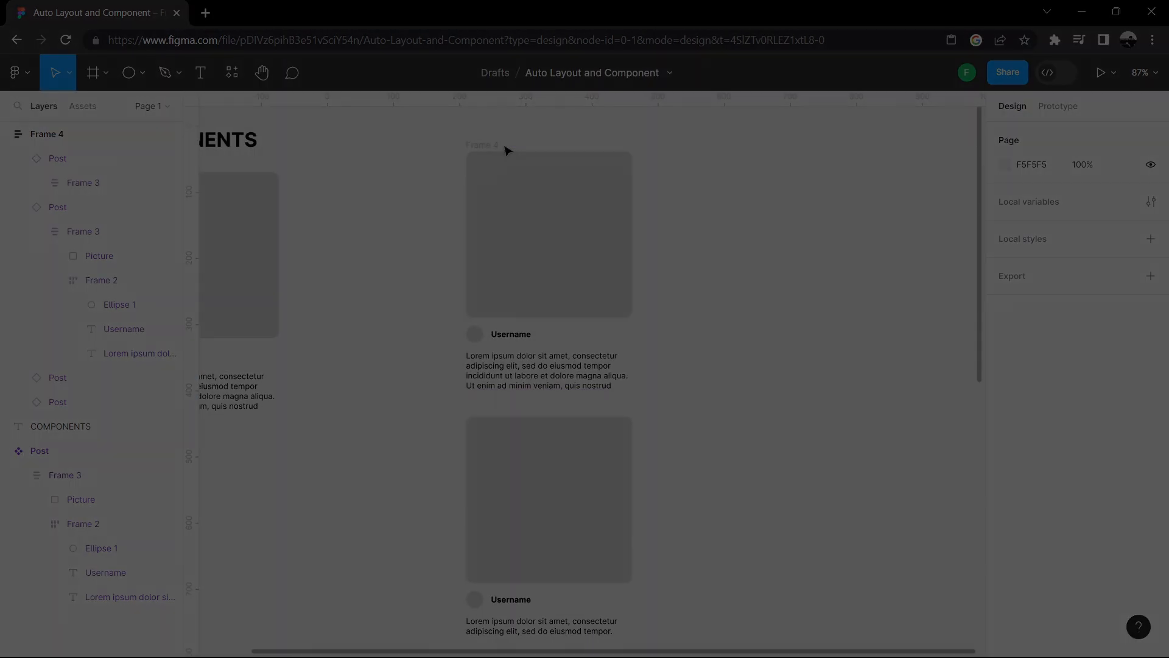